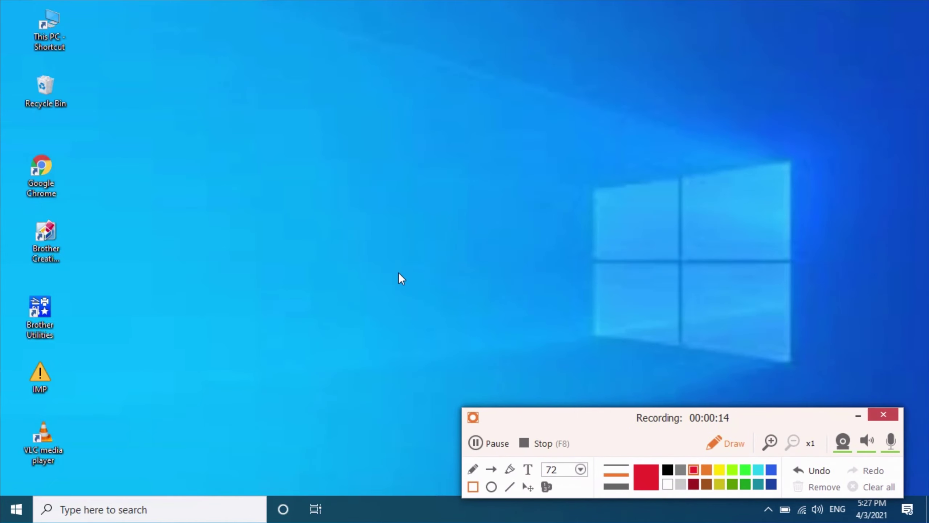
Write a red two-line caption 'Microsoft Word 2013' / 'ms word 13'.
left_click(528, 467)
type("Mic")
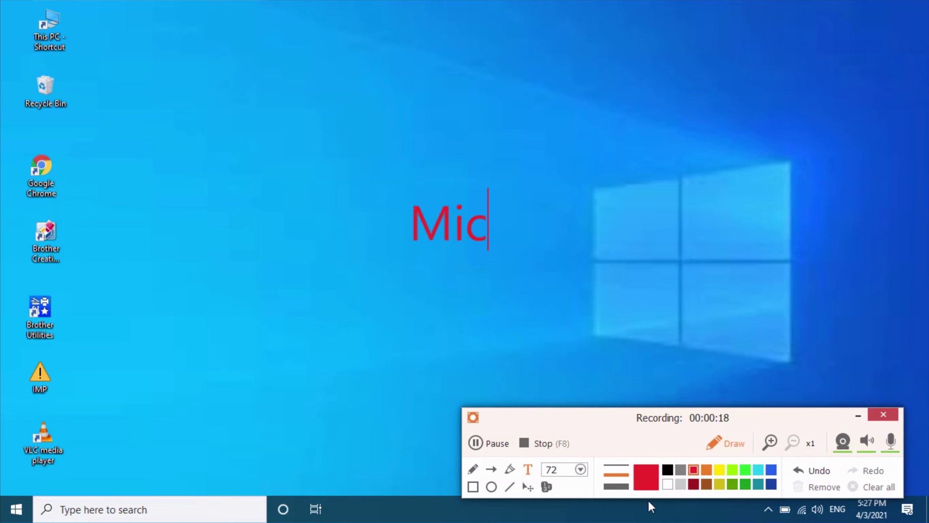
type("ro S")
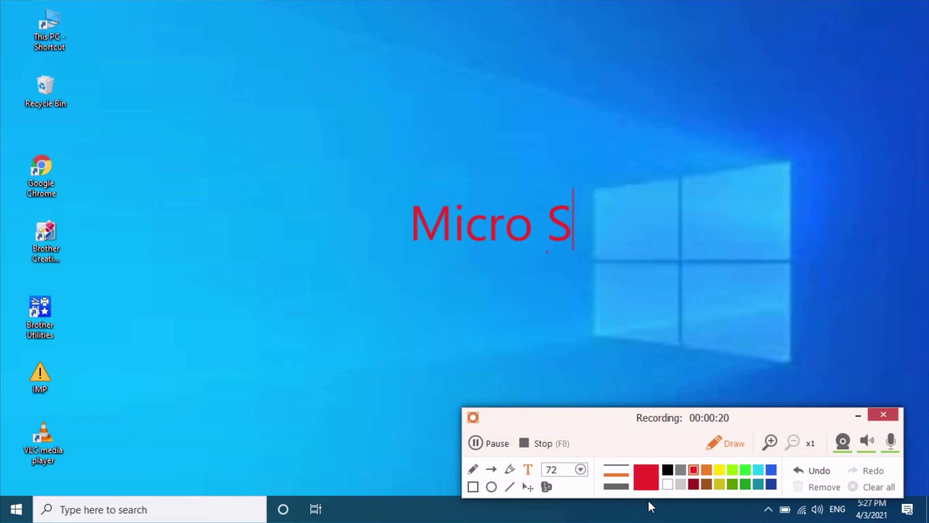
type("od")
key("BackSpace")
type("f")
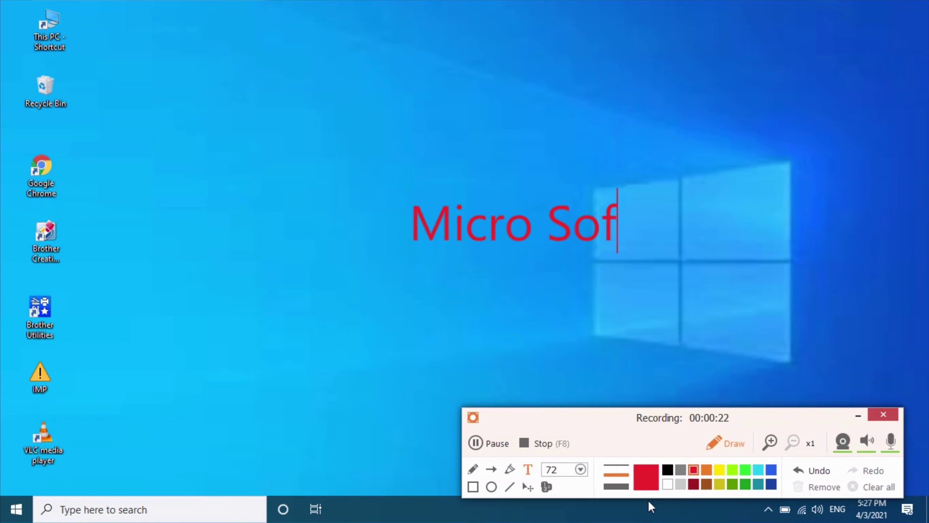
type("t W")
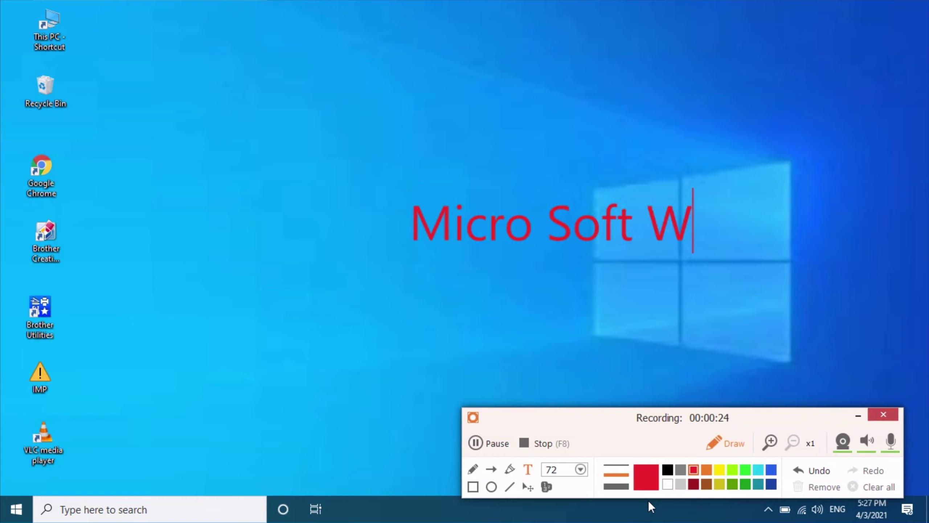
type("ord ")
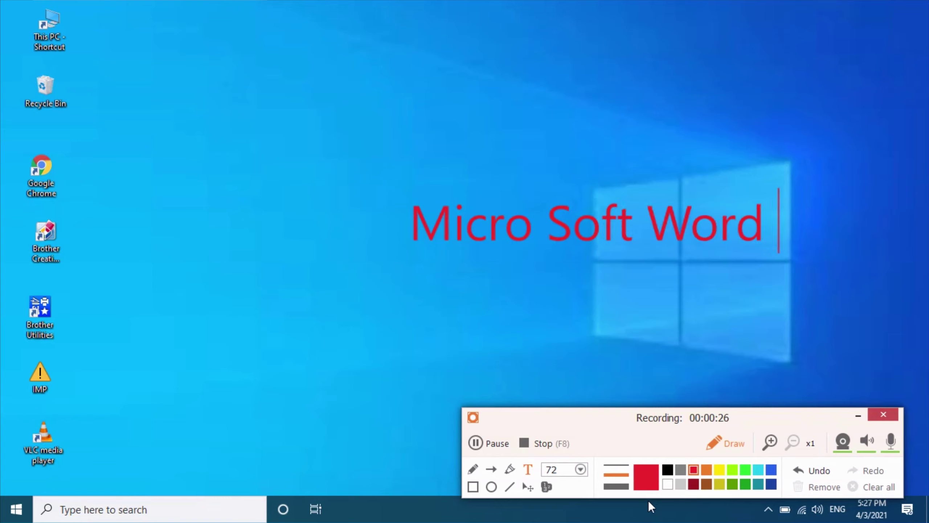
type("2013")
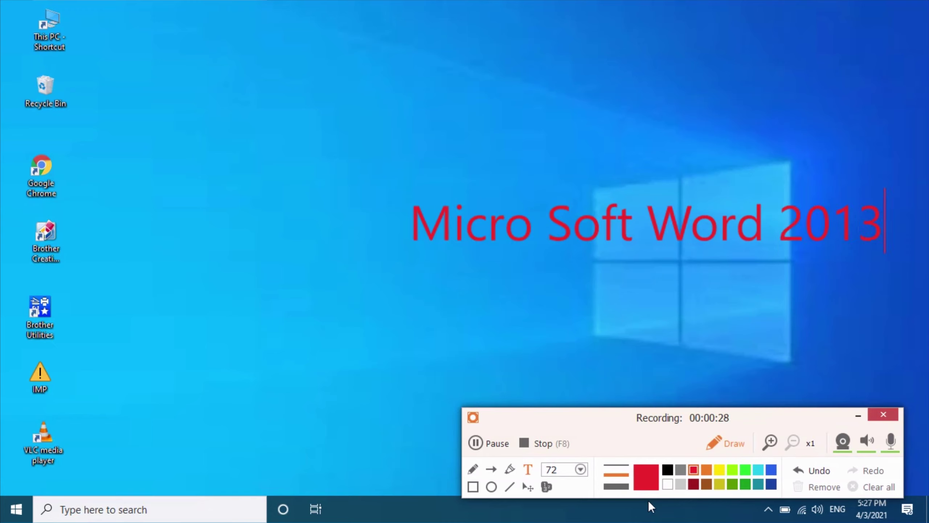
key("Return")
type("ms ")
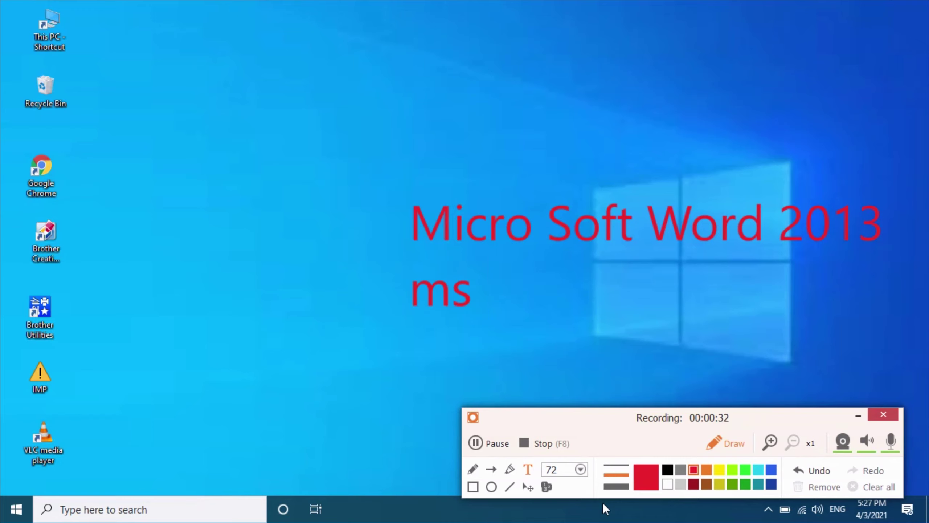
type("word 13")
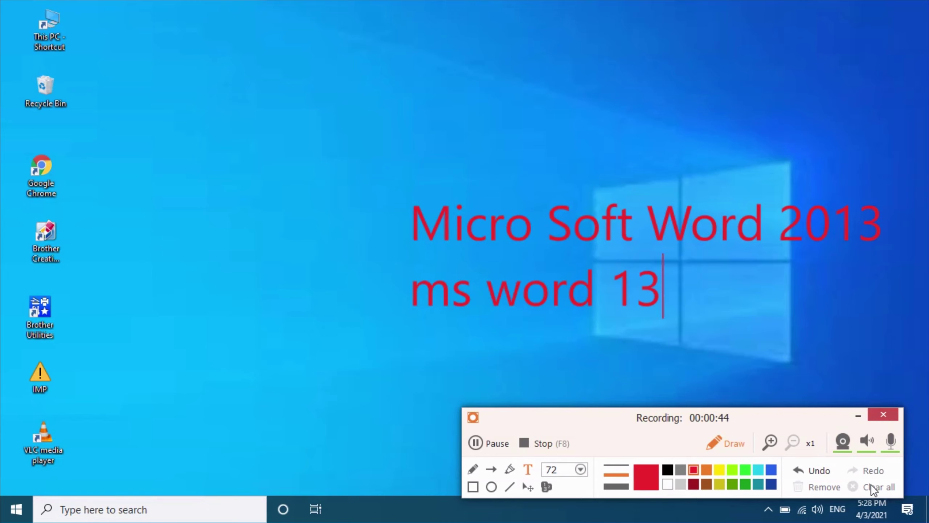
Erase the text annotations and hide the recorder's drawing panel.
left_click(533, 447)
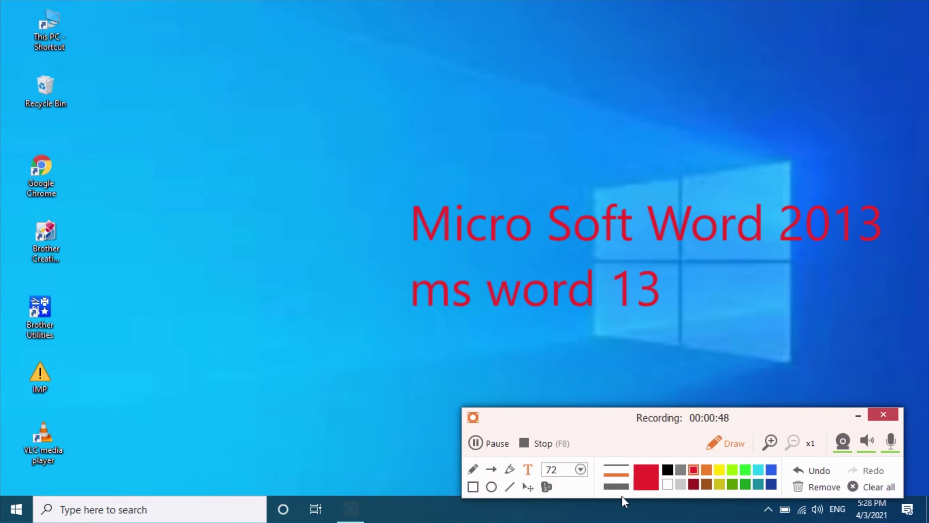
left_click(872, 487)
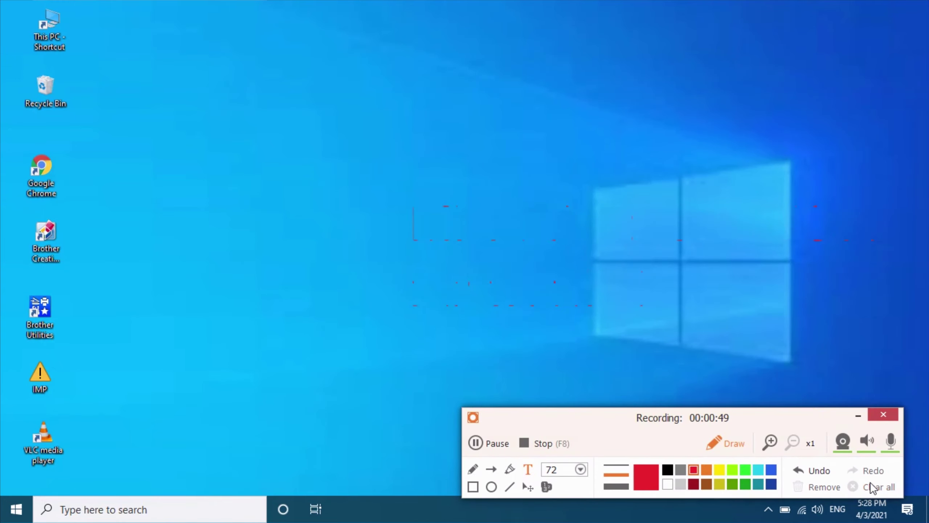
left_click(551, 443)
Mark the Start button with a red arrow and box, then clear them.
left_click(491, 470)
left_click_drag(174, 323, 23, 491)
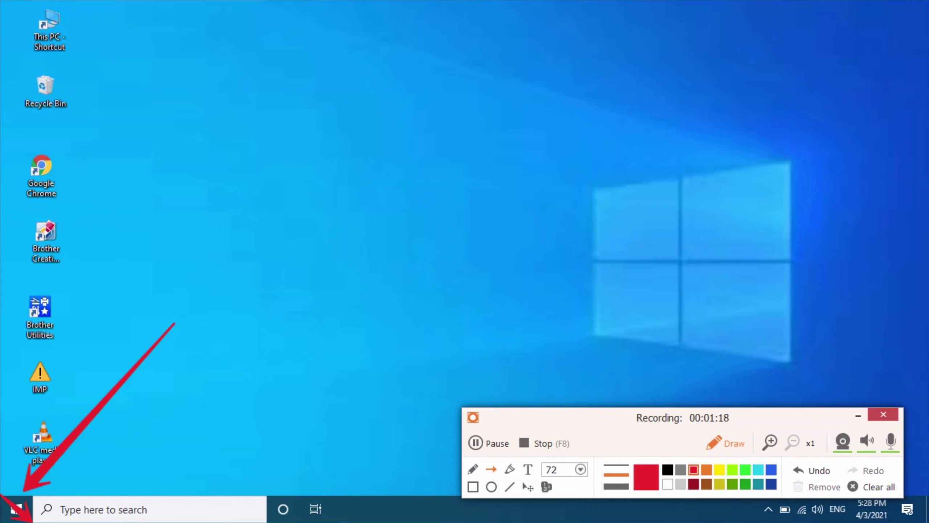
mouse_move(11, 507)
left_mouse_down()
mouse_move(35, 503)
mouse_move(5, 507)
left_mouse_up()
left_click(473, 487)
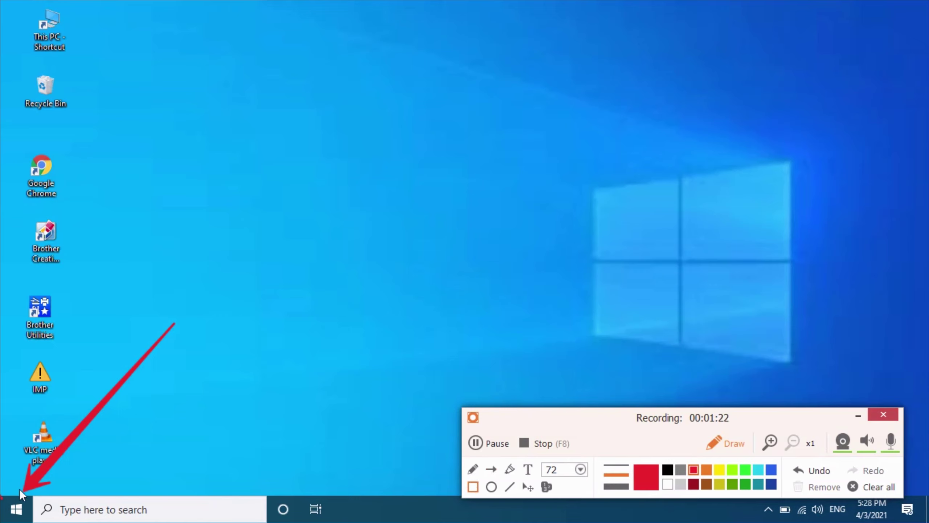
mouse_move(2, 494)
left_mouse_down()
mouse_move(29, 522)
mouse_move(44, 522)
left_mouse_up()
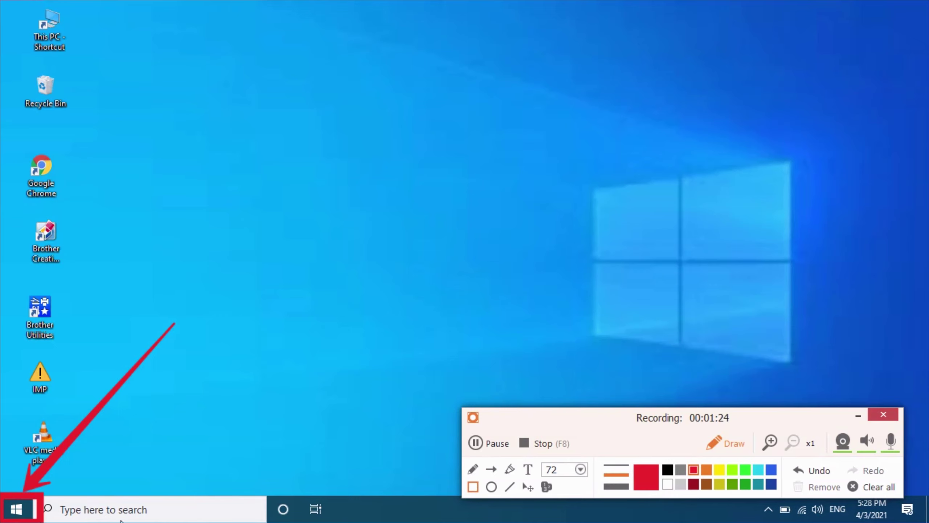
left_click(885, 488)
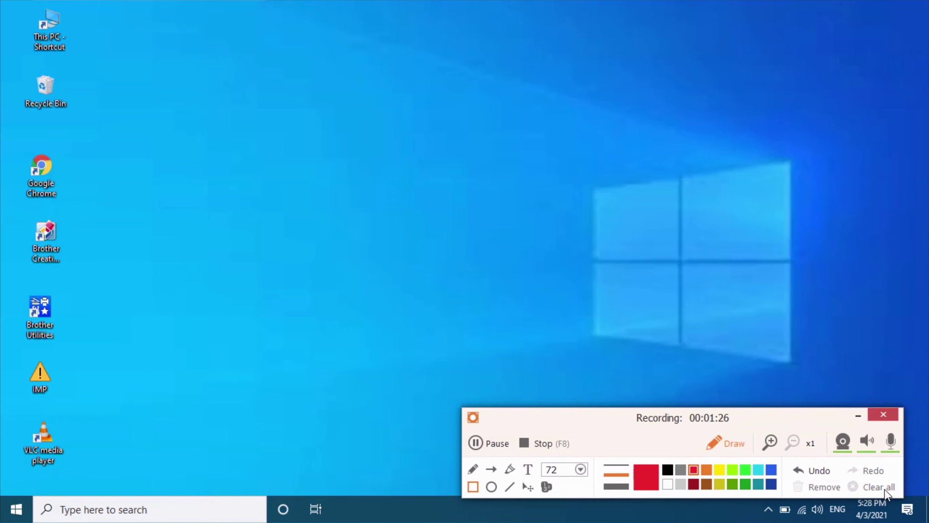
In the Start menu app list, expand the Microsoft Office 2013 group.
left_click(15, 513)
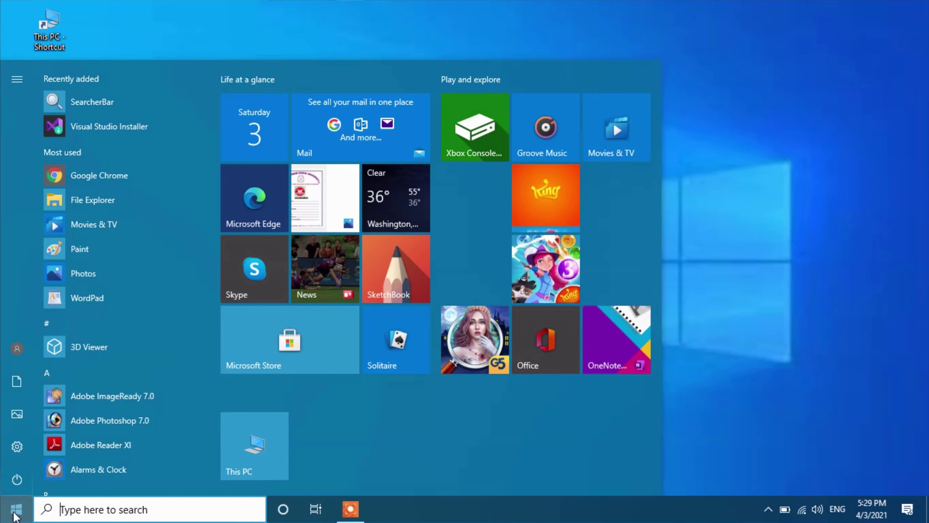
scroll(96, 290, "down", 3)
scroll(95, 290, "down", 2)
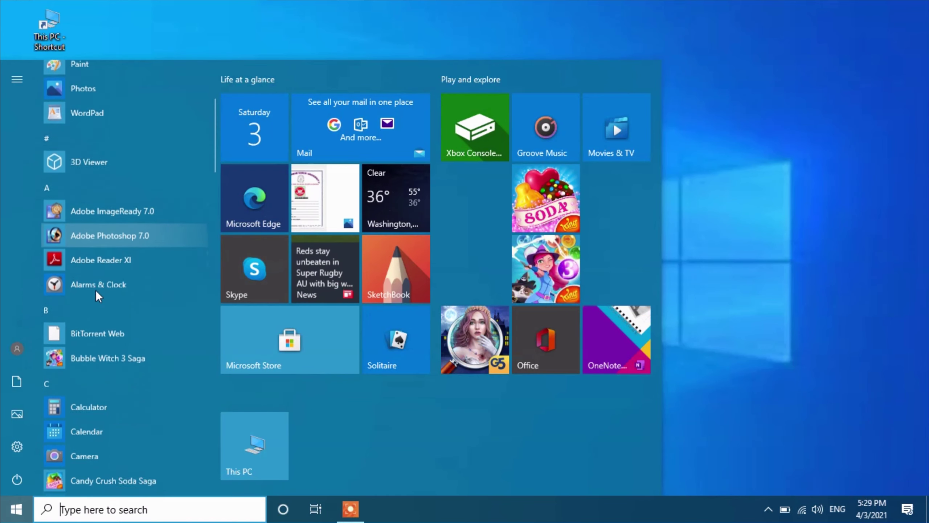
scroll(96, 291, "down", 5)
scroll(99, 295, "down", 3)
scroll(102, 305, "down", 2)
scroll(102, 304, "down", 4)
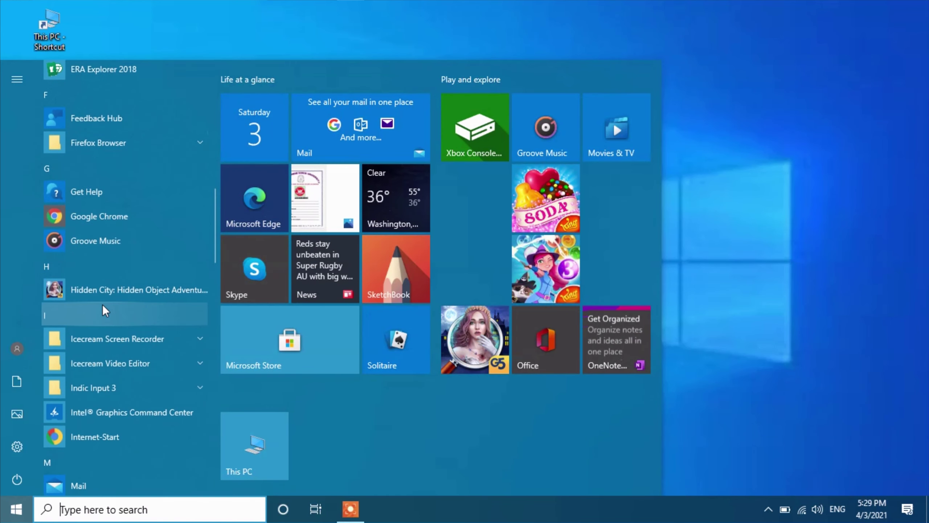
scroll(102, 304, "down", 1)
scroll(103, 305, "down", 3)
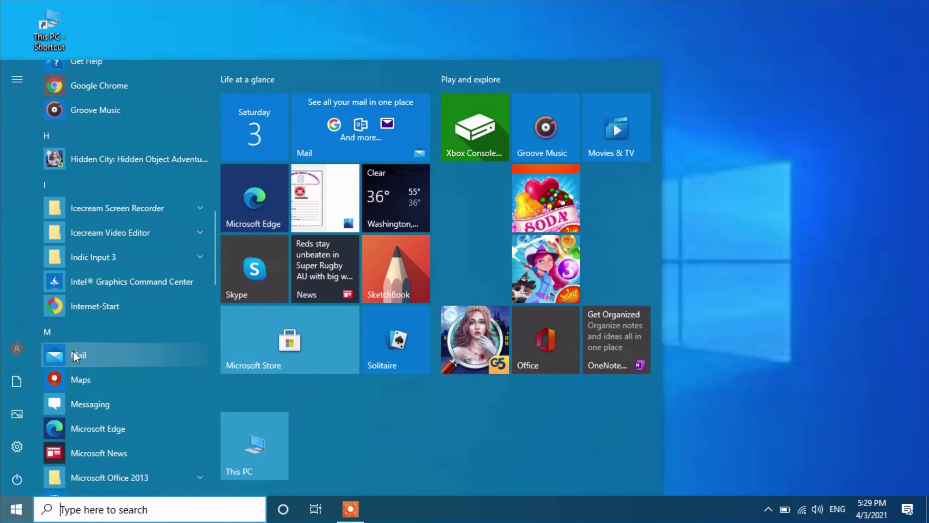
scroll(95, 402, "down", 2)
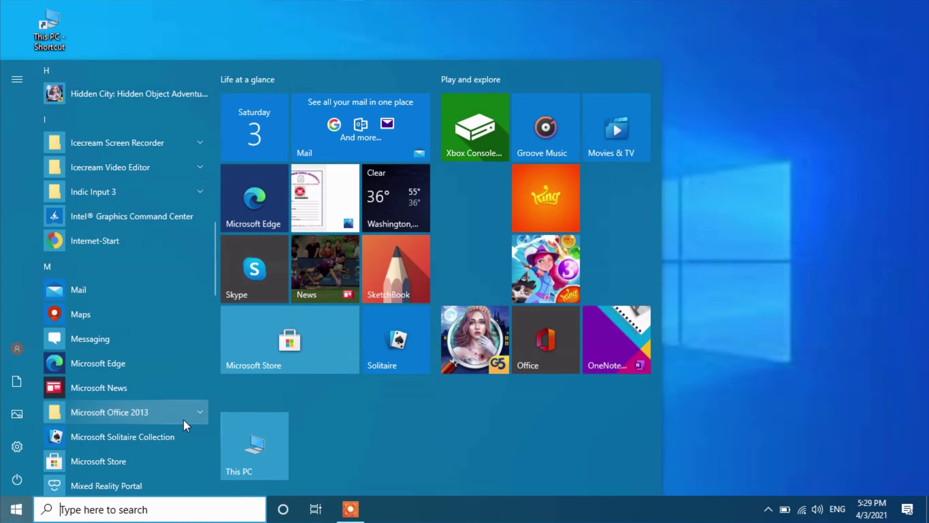
left_click(201, 409)
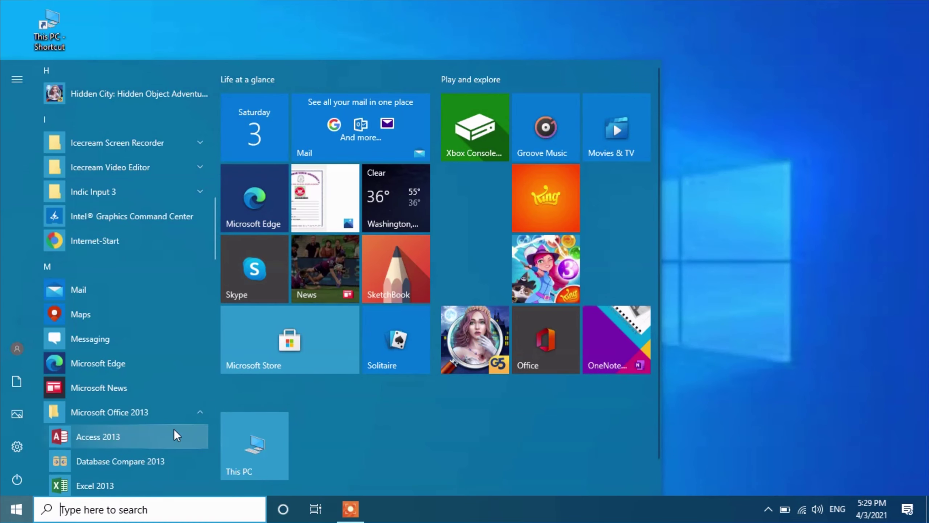
Launch Word 2013 from the expanded Office group.
scroll(174, 429, "down", 3)
scroll(175, 430, "down", 2)
scroll(175, 430, "down", 3)
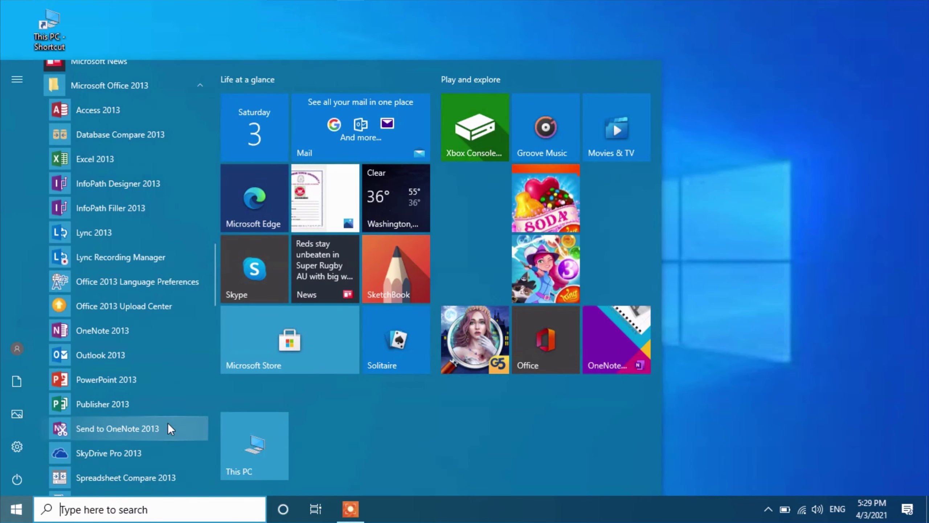
scroll(173, 420, "down", 2)
scroll(172, 412, "down", 2)
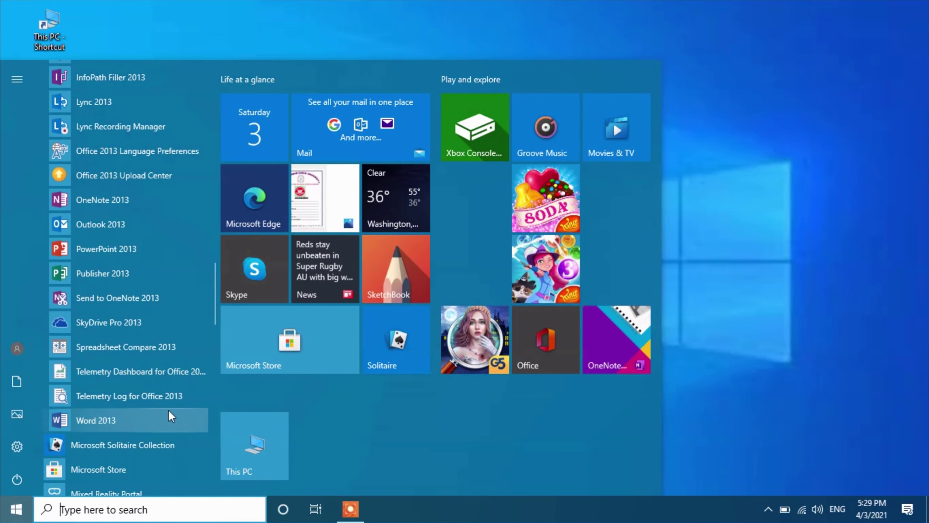
left_click(100, 422)
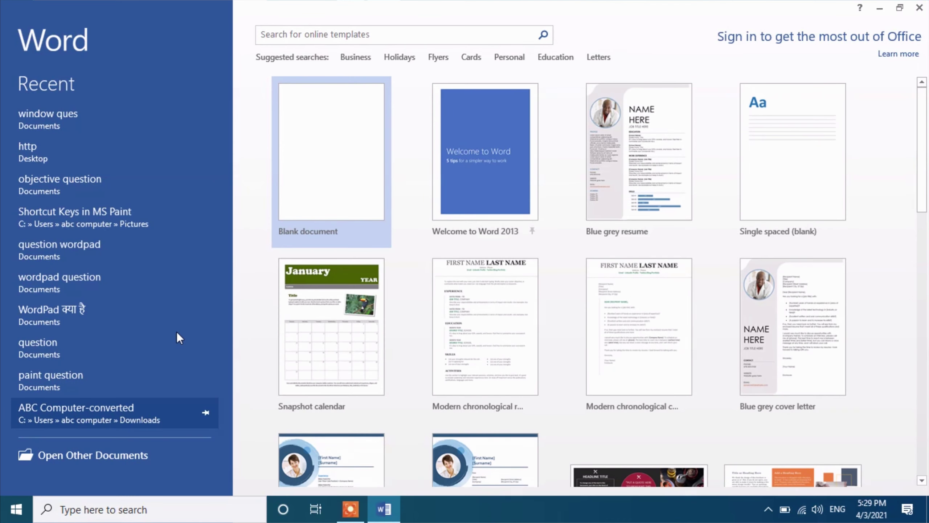
Create a blank document and point a red arrow at Word's window-size buttons.
left_click(282, 165)
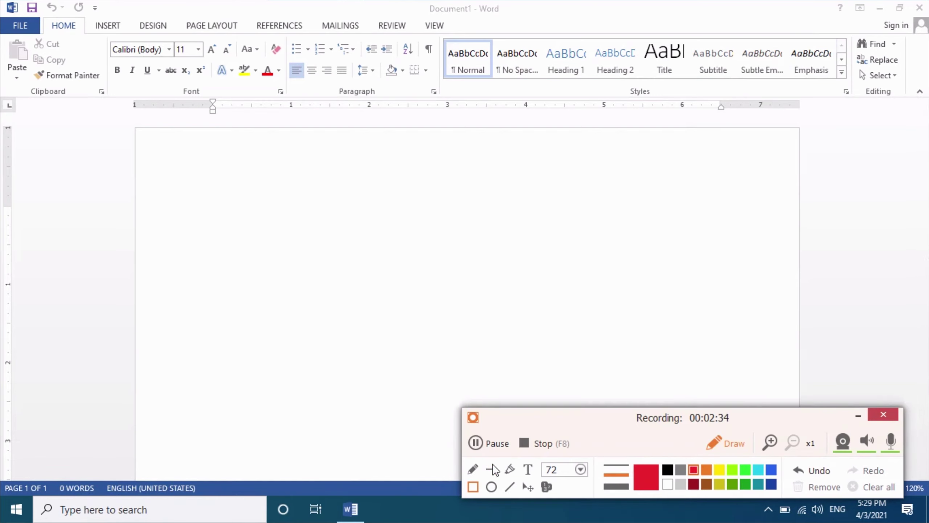
left_click(491, 469)
left_click_drag(751, 173, 899, 18)
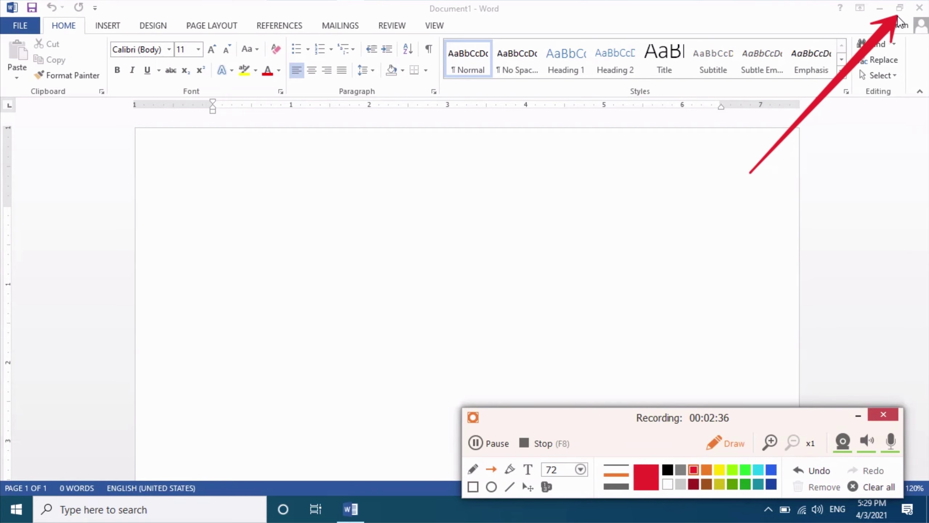
Box Word's restore and close buttons in red, then clear all annotations.
left_click(473, 486)
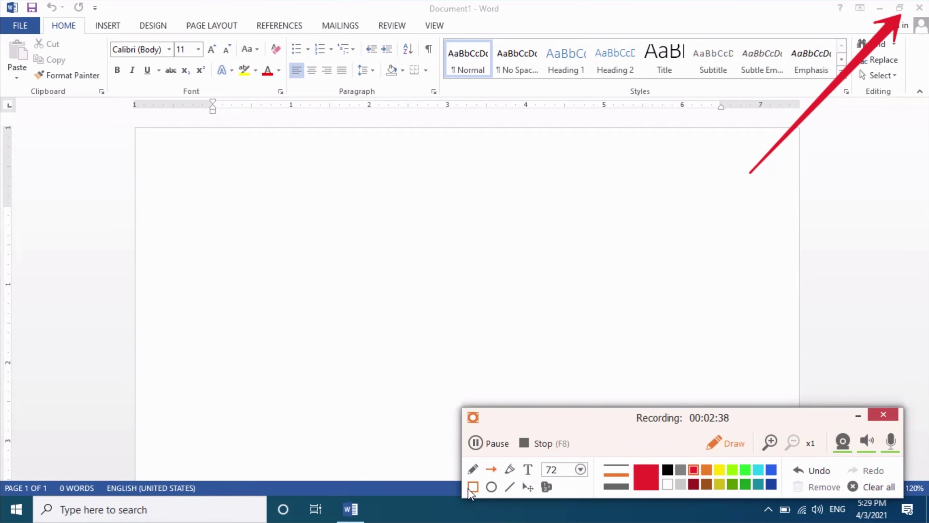
left_click_drag(896, 1, 928, 31)
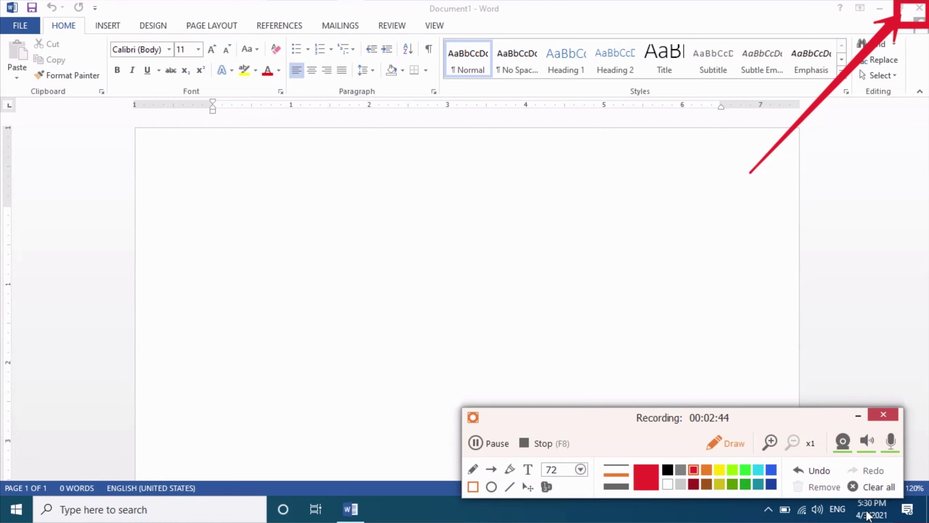
left_click(866, 491)
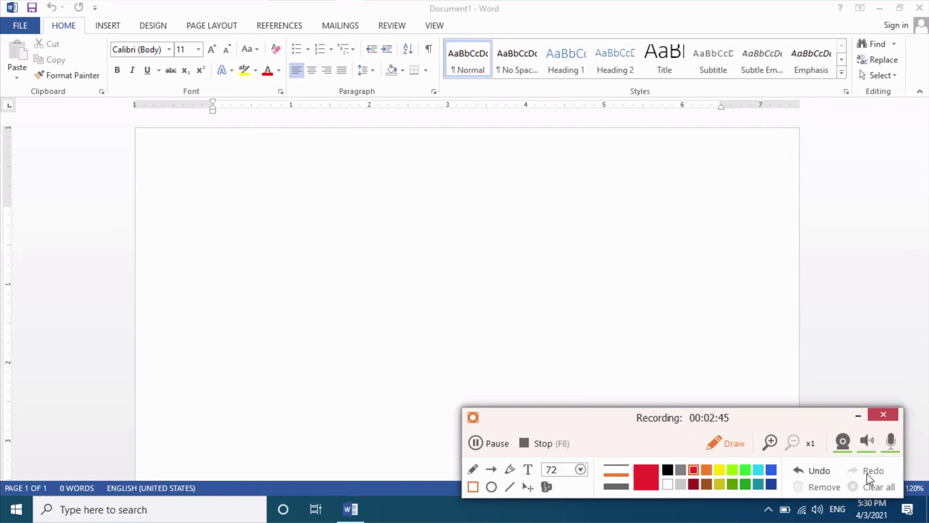
Close Word and enter 'winword' in the Run dialog.
left_click(920, 11)
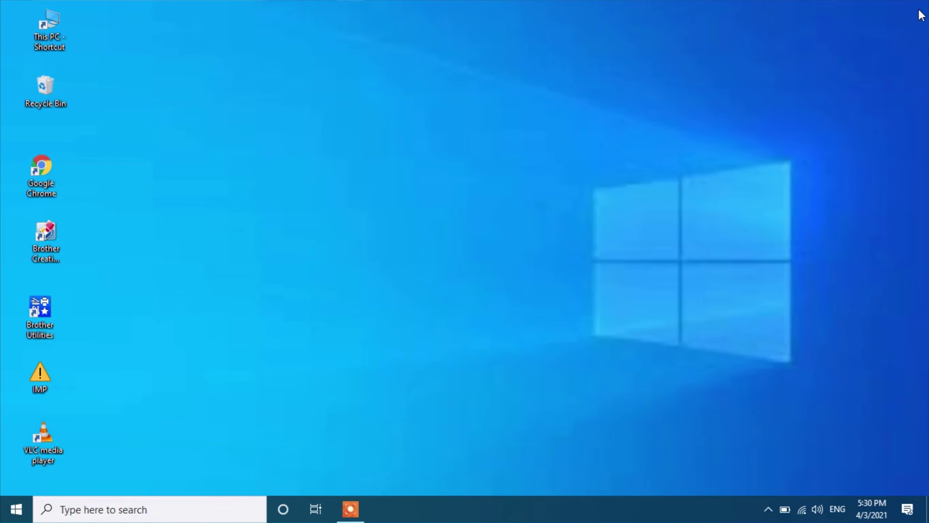
key("super+r")
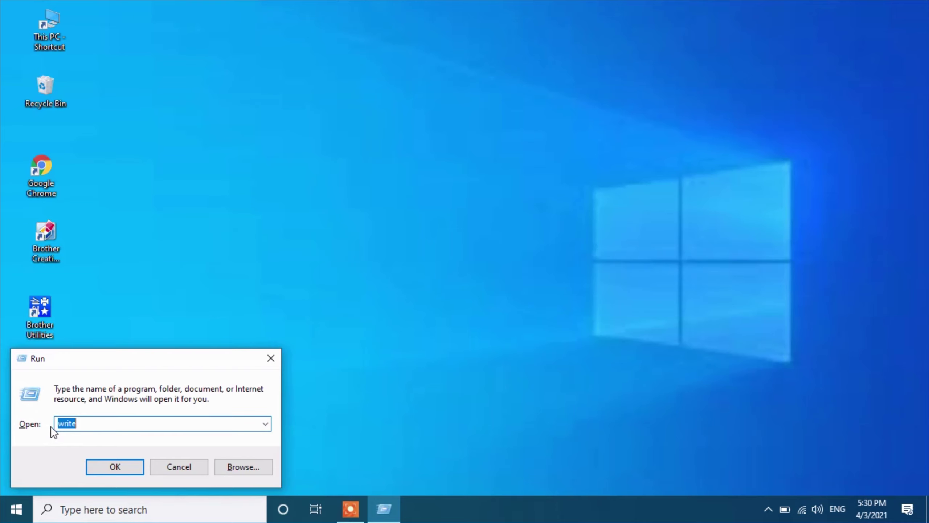
type("winw")
type("ord")
Run winword, briefly outline the Blank document thumbnail in red, then create a blank document.
left_click(109, 468)
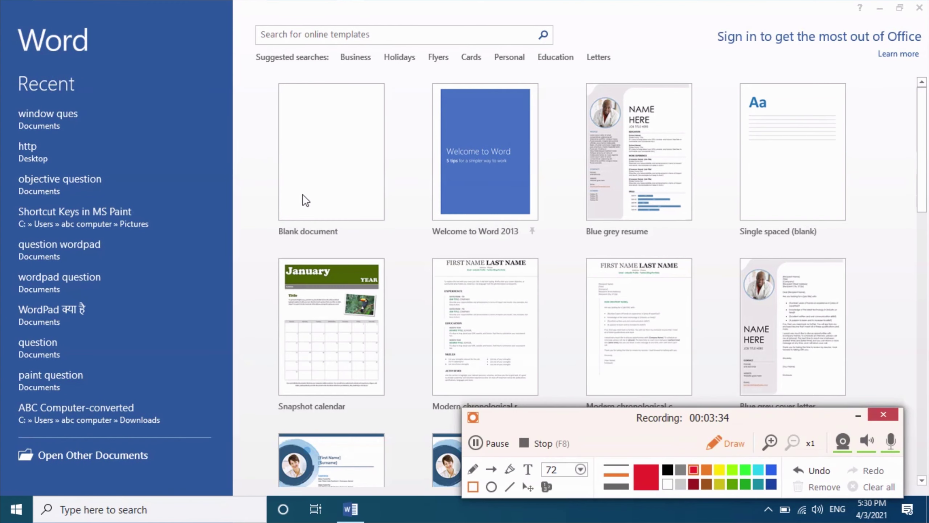
left_click_drag(242, 52, 409, 244)
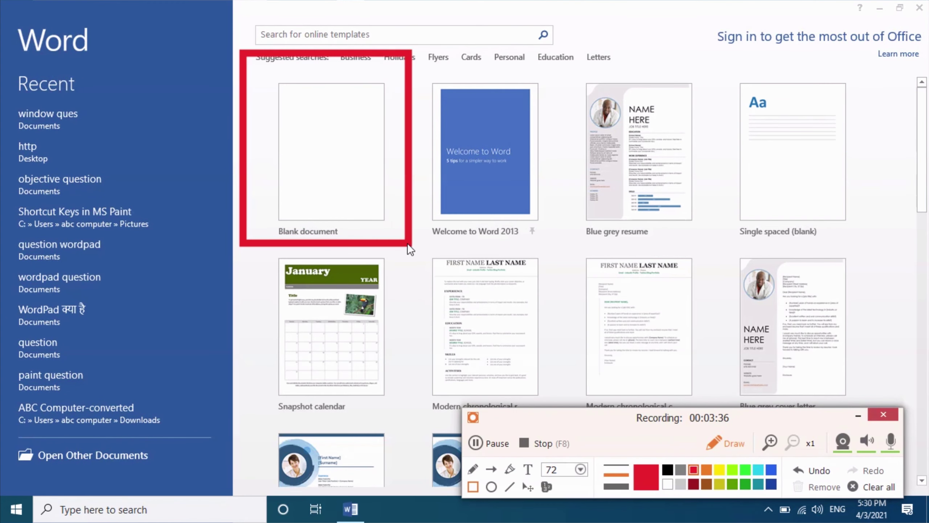
left_click(874, 487)
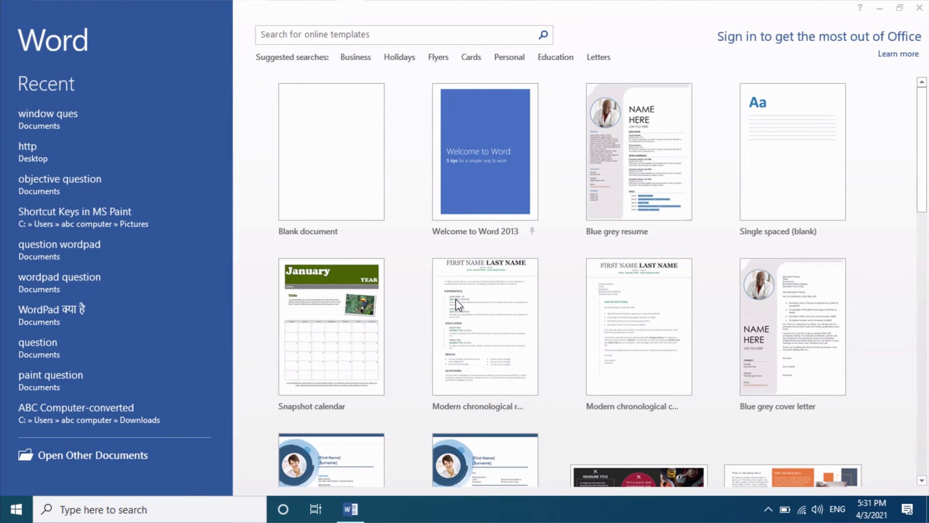
left_click(331, 146)
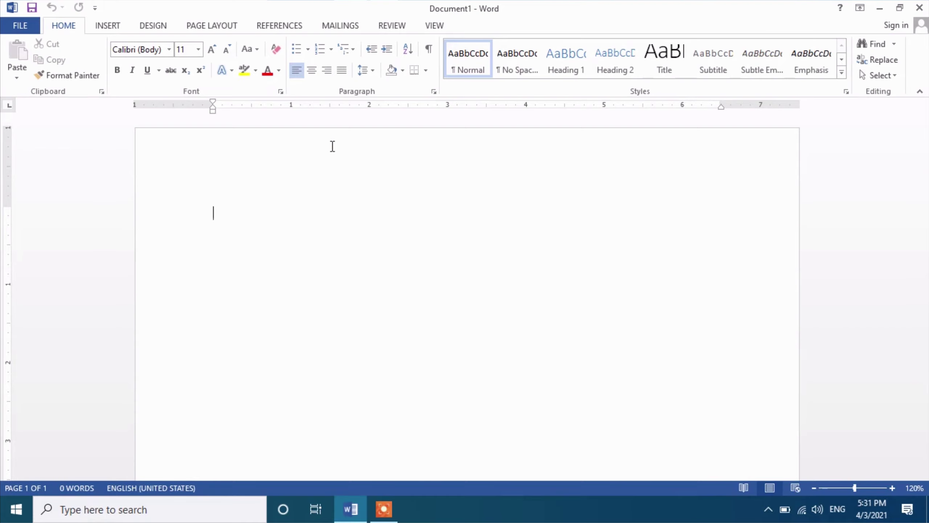
Close Word and search Windows for 'word'.
left_click(920, 8)
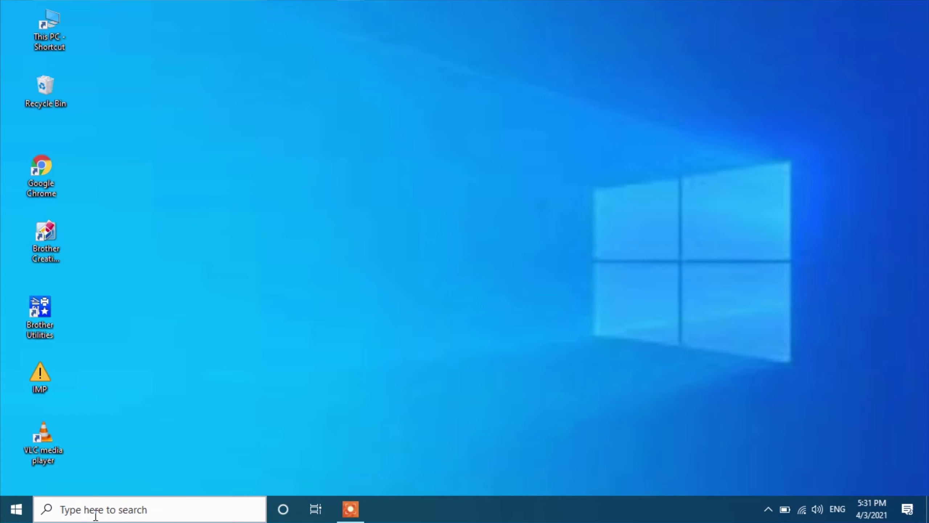
left_click(95, 512)
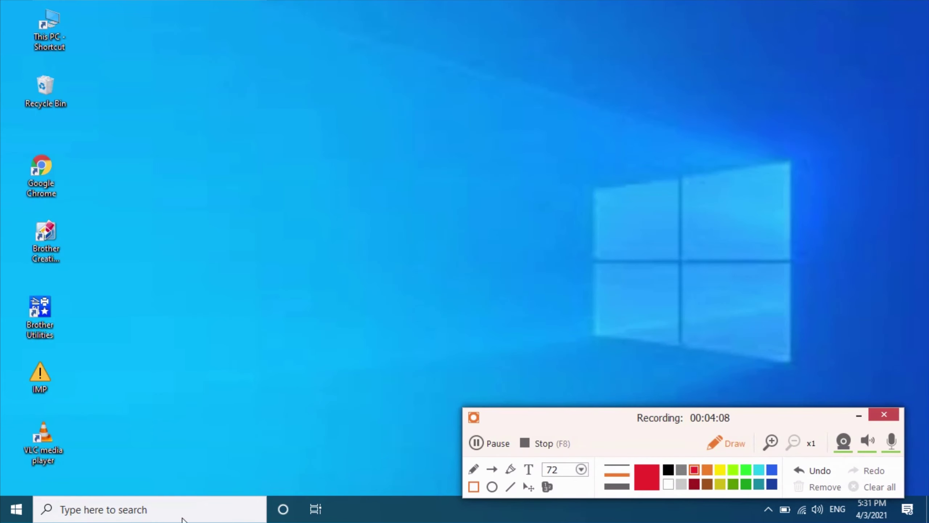
left_click(198, 508)
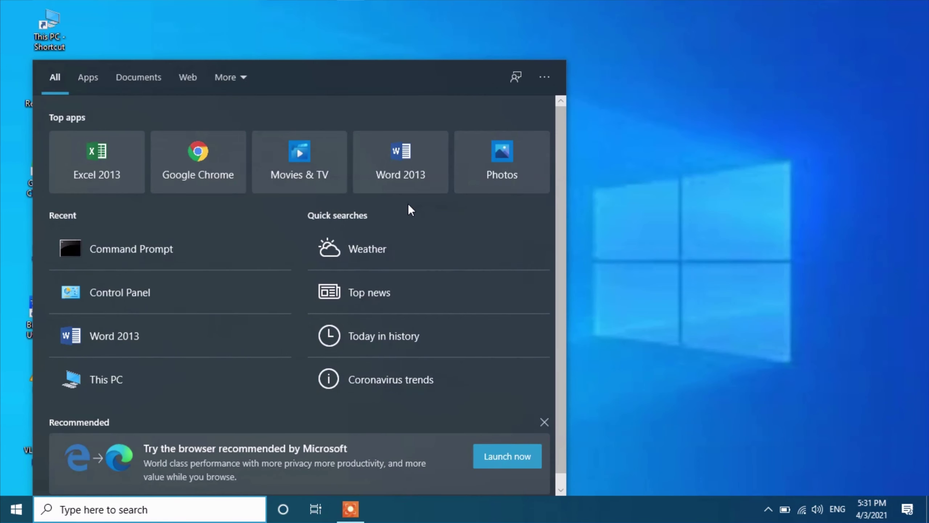
mouse_move(170, 335)
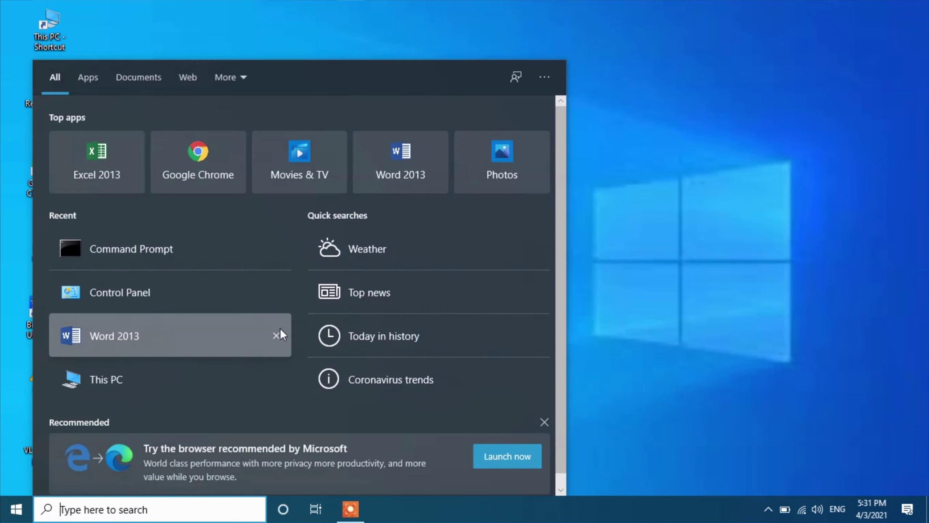
type("wo")
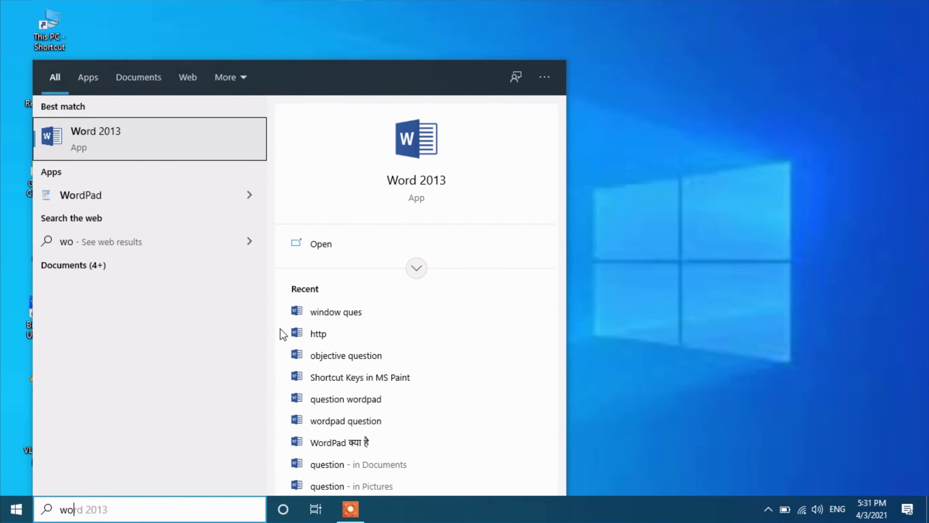
type("rd")
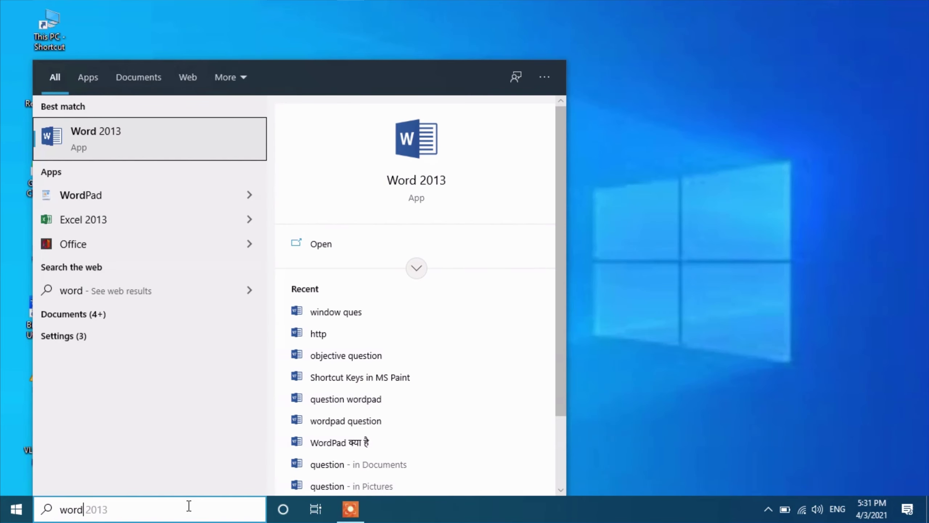
Launch Word 2013 from the search results and box the template gallery in red.
left_click(106, 143)
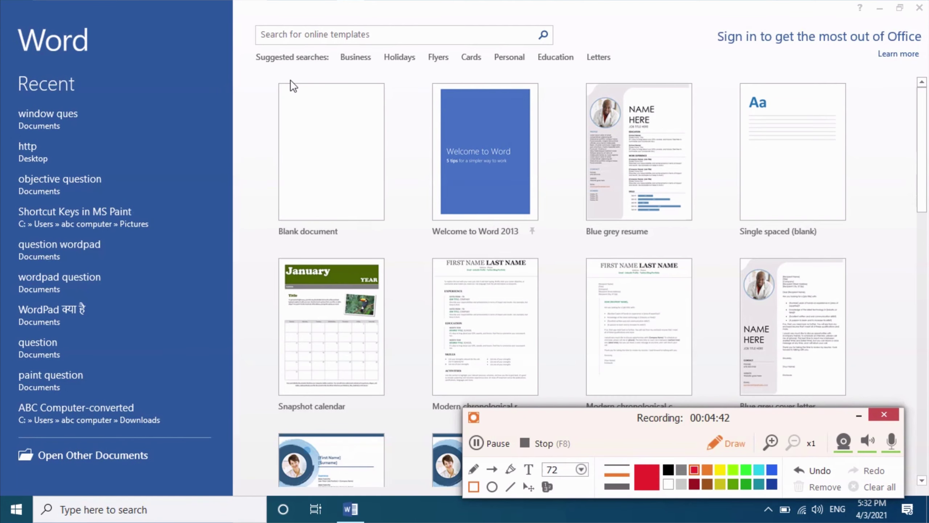
mouse_move(258, 67)
left_mouse_down()
mouse_move(432, 362)
mouse_move(775, 511)
mouse_move(902, 478)
left_mouse_up()
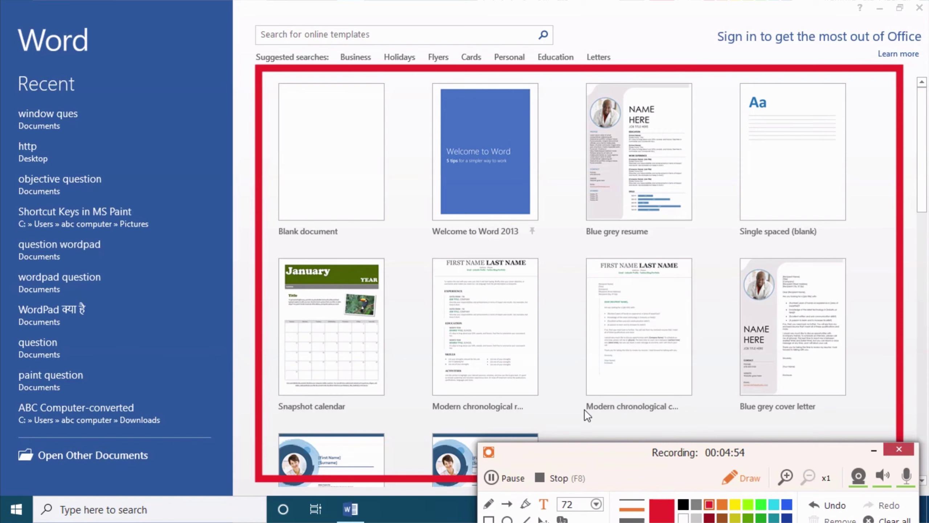
Add a smaller 'templates' label and outline the four template thumbnails and Recent list in red.
type("temp")
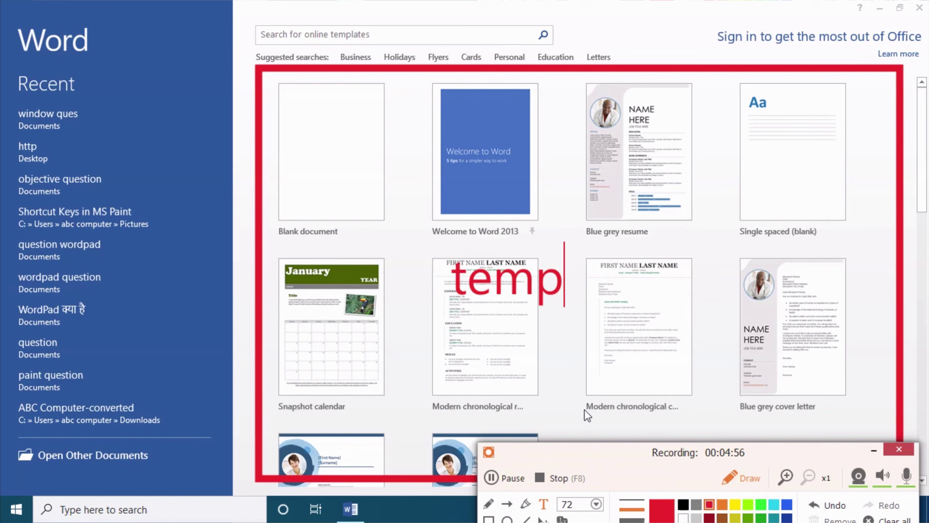
type("lates")
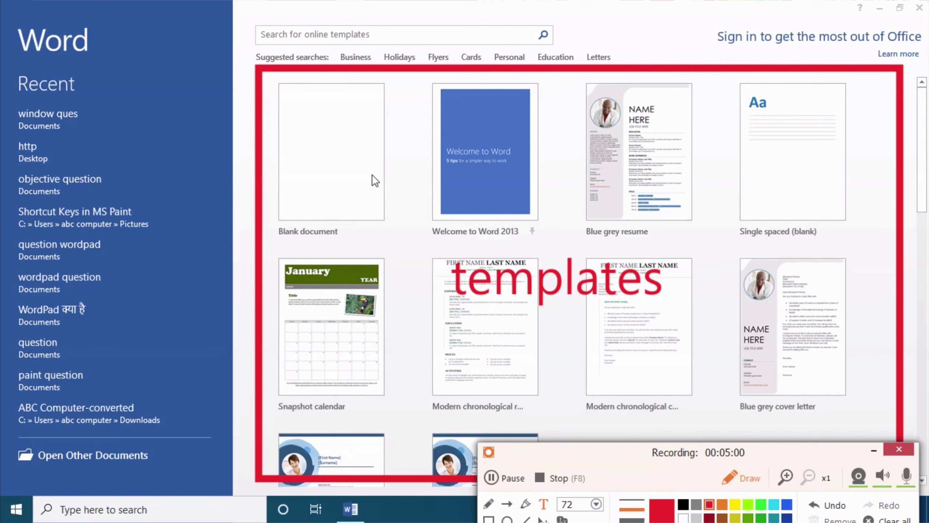
left_click(632, 498)
left_click(489, 518)
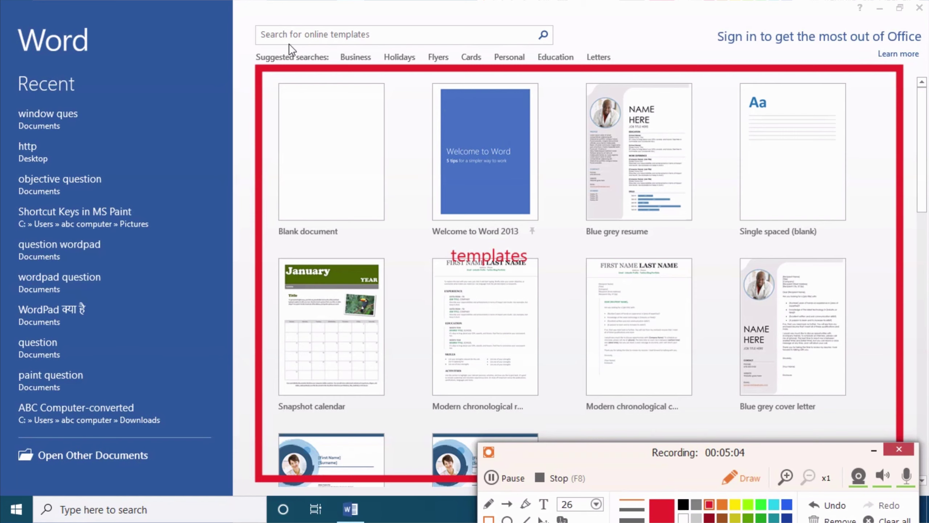
left_click_drag(267, 75, 406, 237)
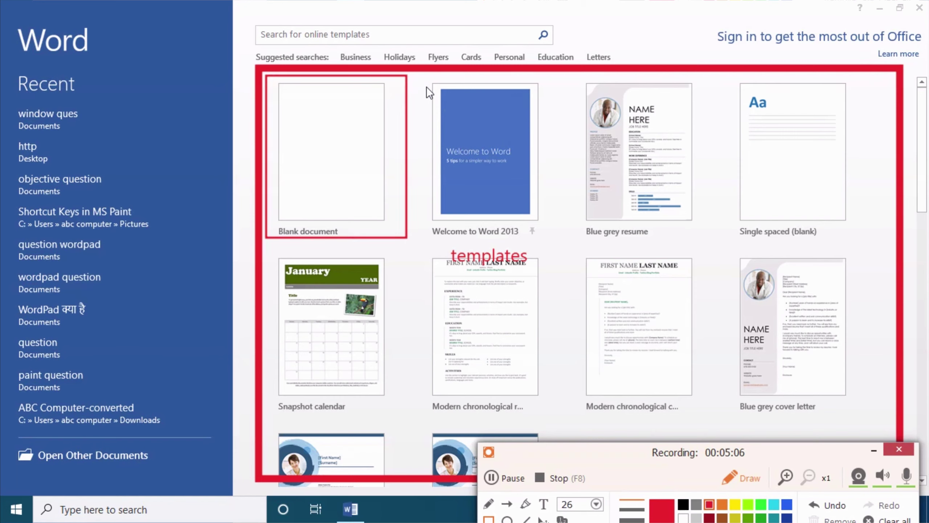
left_click_drag(424, 85, 548, 251)
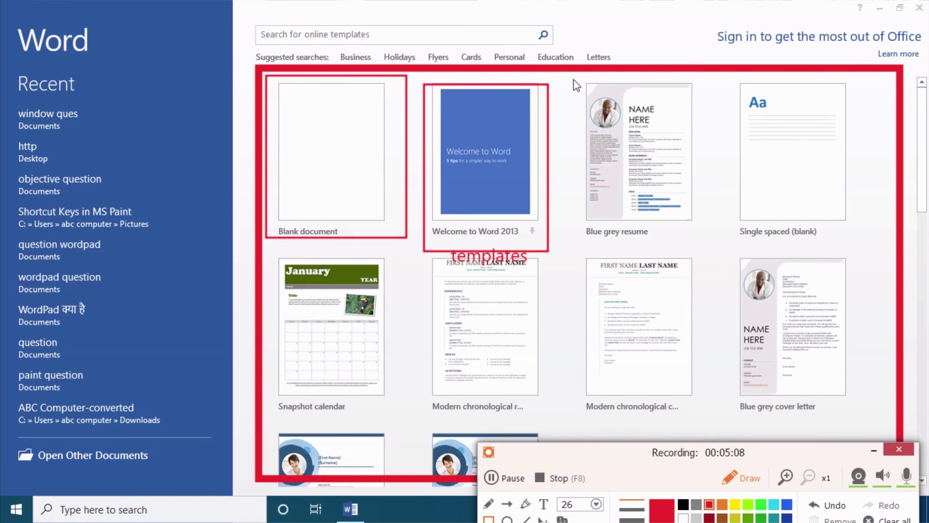
left_click_drag(574, 79, 712, 249)
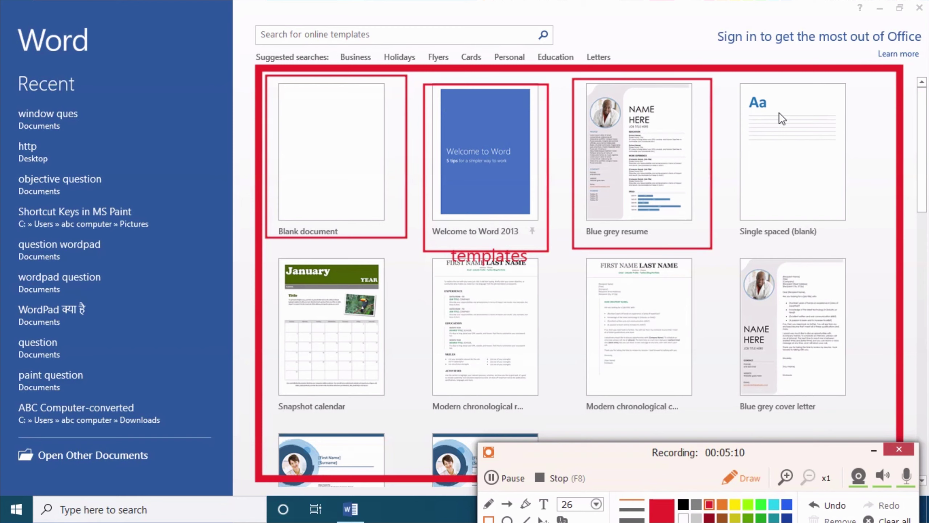
left_click_drag(731, 75, 864, 235)
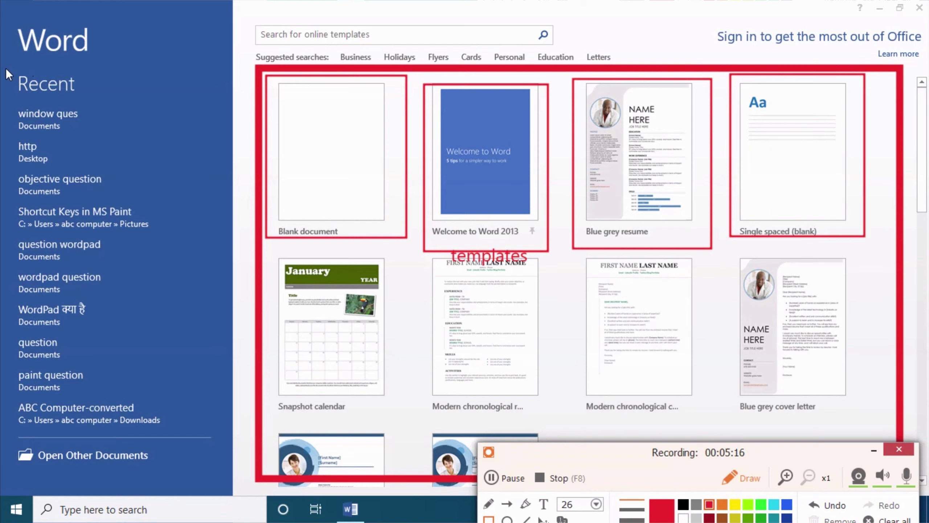
mouse_move(2, 69)
left_mouse_down()
mouse_move(154, 429)
mouse_move(166, 441)
mouse_move(195, 432)
left_mouse_up()
Draw arrows to the Recent list and templates label, then clear all annotations.
left_click(507, 504)
left_click_drag(236, 356, 174, 306)
left_click_drag(484, 287, 485, 273)
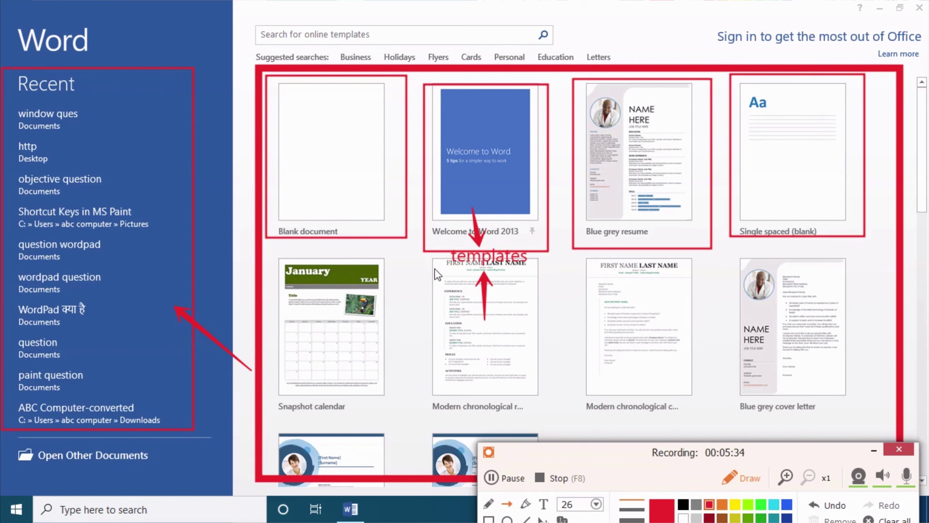
left_click_drag(405, 254, 432, 256)
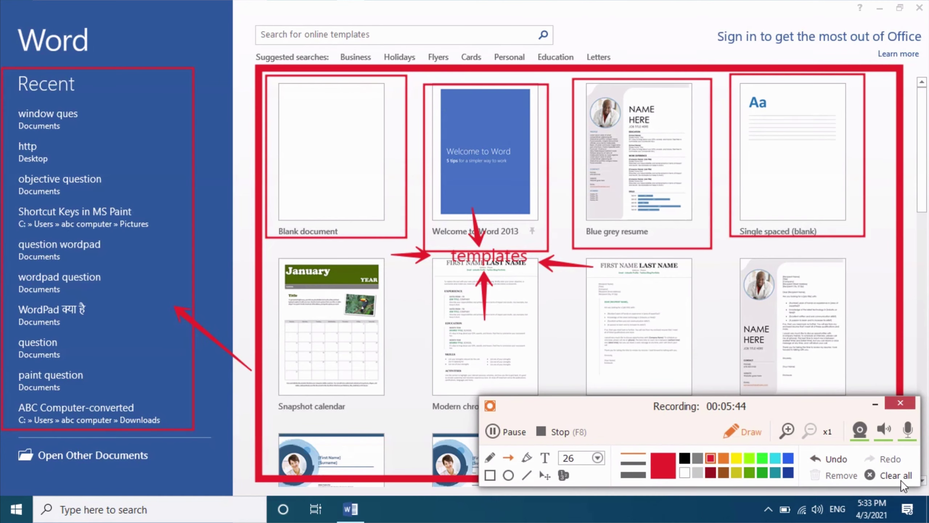
left_click(901, 479)
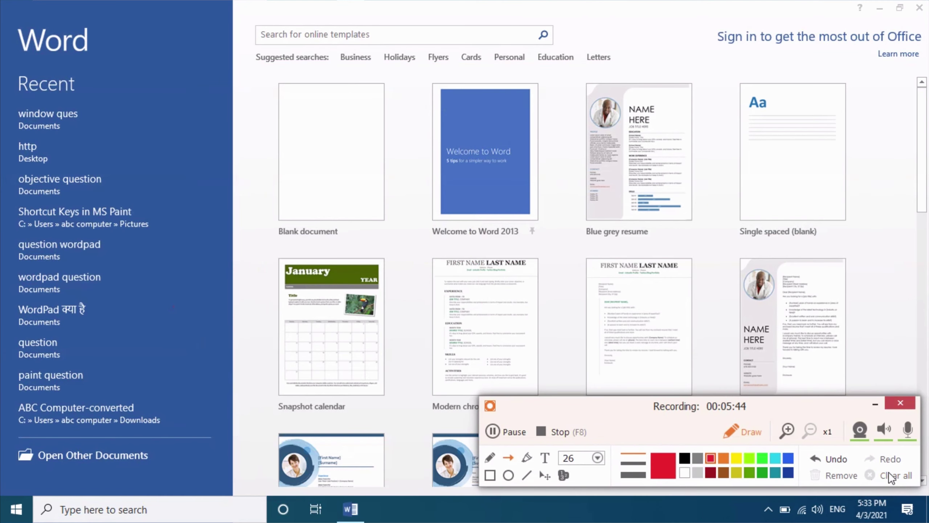
Create a blank document, box the Quick Access Toolbar in red and arrow it onto the page.
left_click(345, 169)
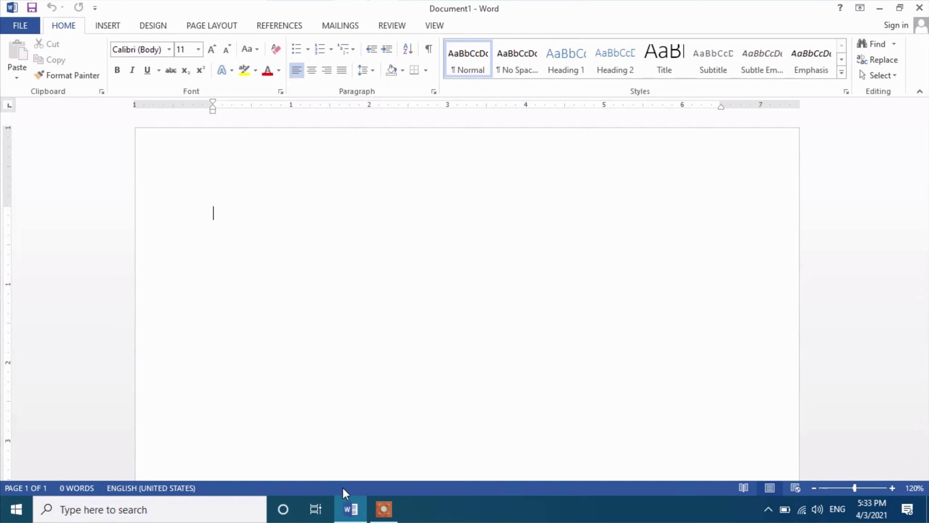
left_click_drag(593, 398, 596, 412)
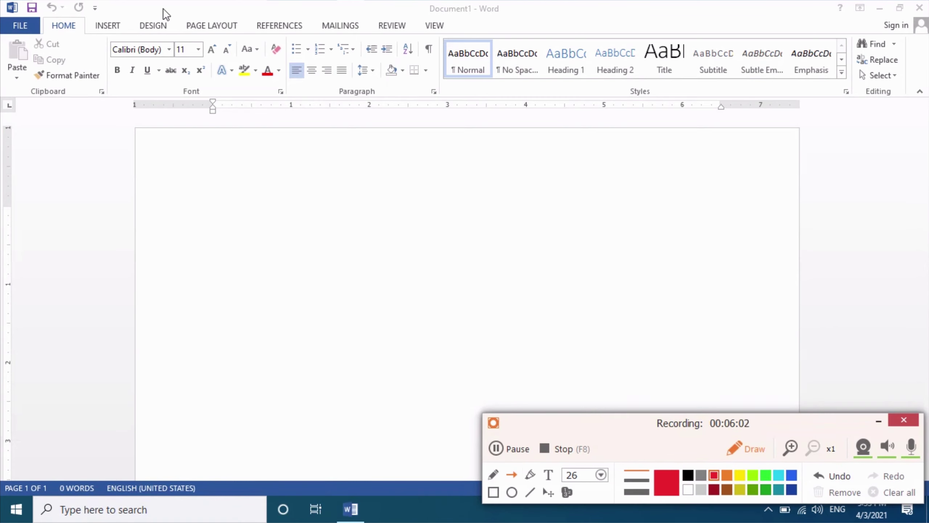
left_click(494, 492)
left_click_drag(1, 1, 127, 17)
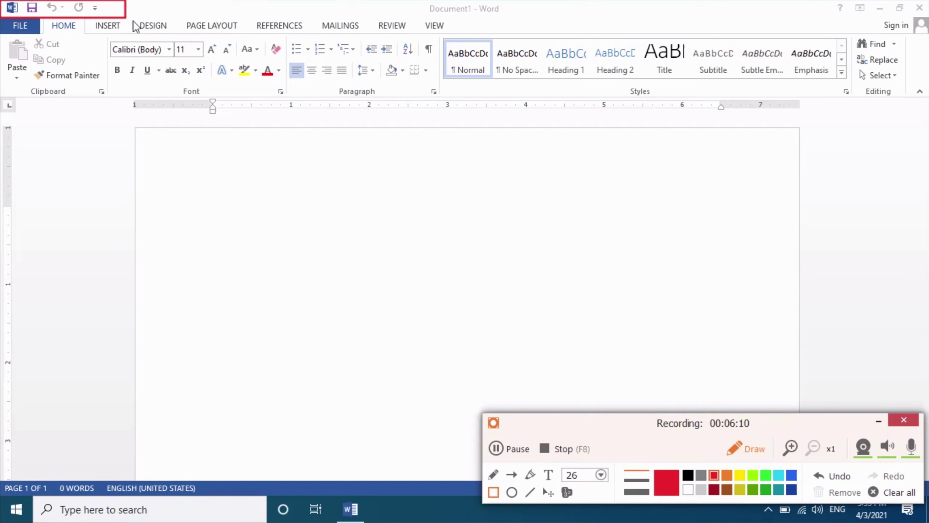
left_click(511, 475)
left_click_drag(83, 14, 236, 194)
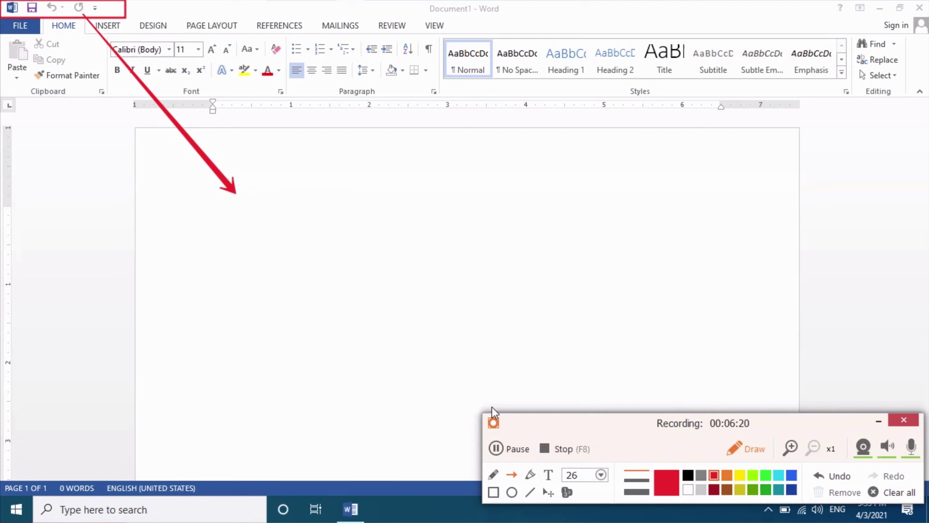
Caption the arrow tip 'Quick Access ToolBar', fixing the mistyped last letter.
left_click(548, 475)
left_click(267, 200)
type("Q")
type("uick ")
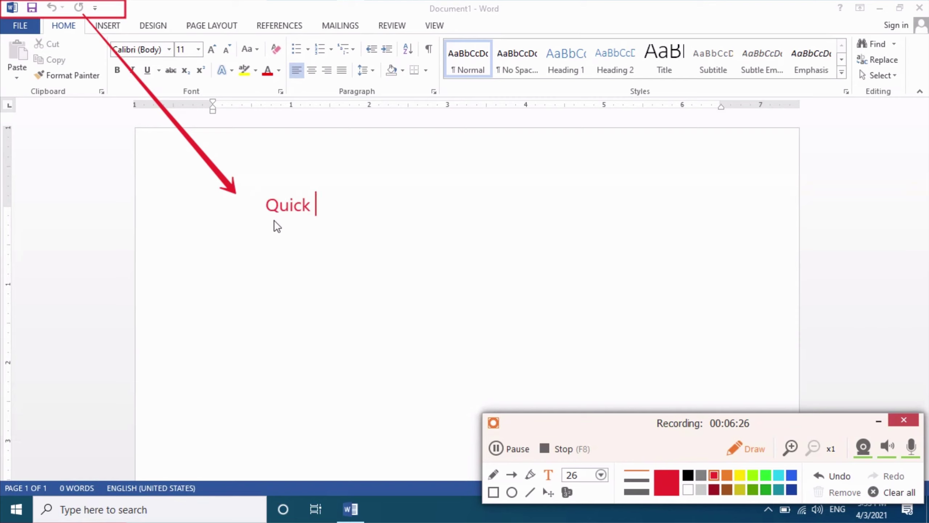
type("Acc")
type("ess T")
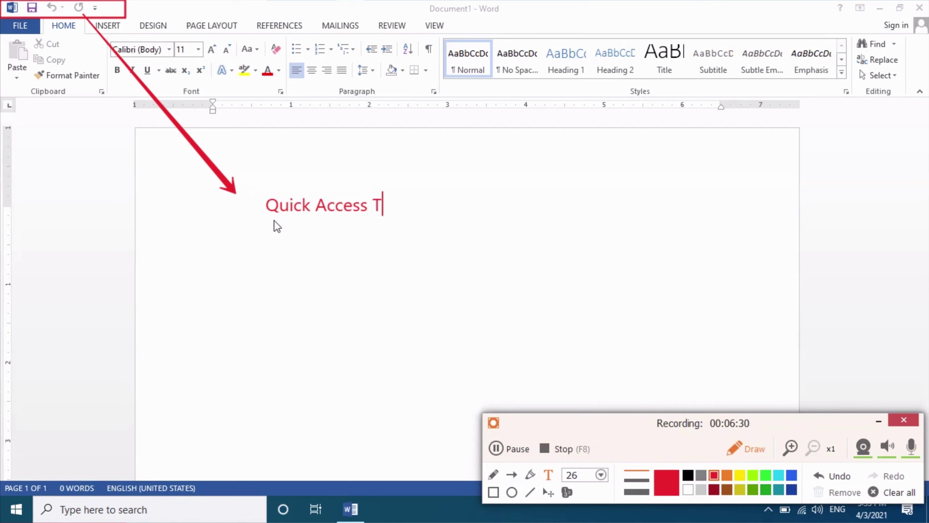
type("ool")
type("BA")
key("BackSpace")
type("ar")
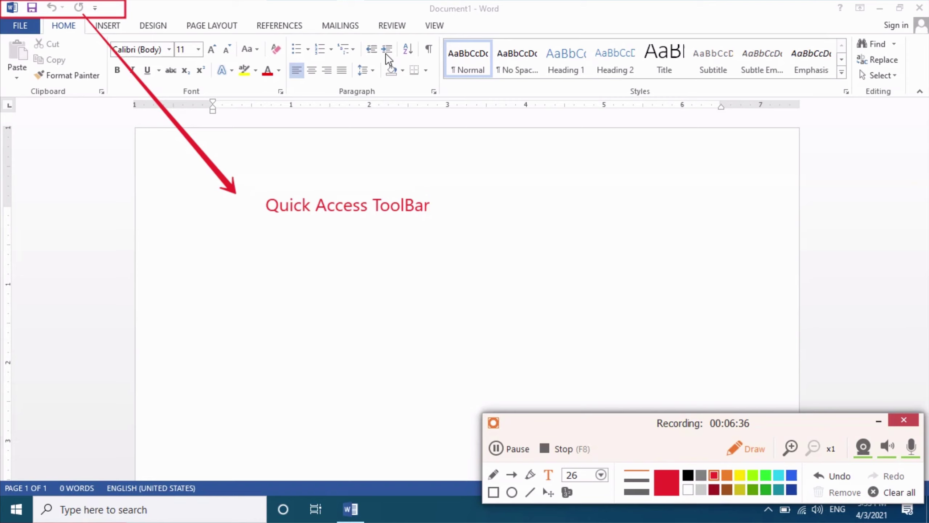
left_click(493, 491)
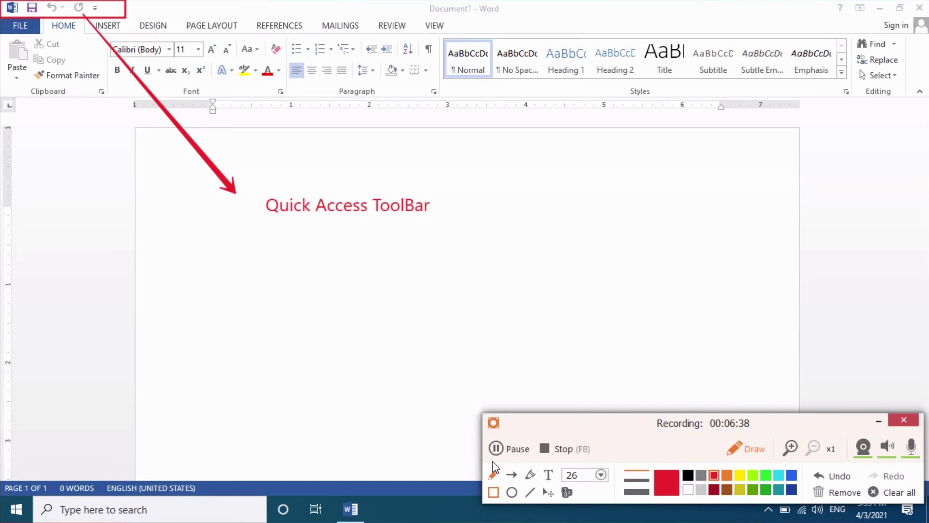
Box the title bar in red and switch to cyan, undoing a stray cyan box.
left_click_drag(131, 1, 835, 20)
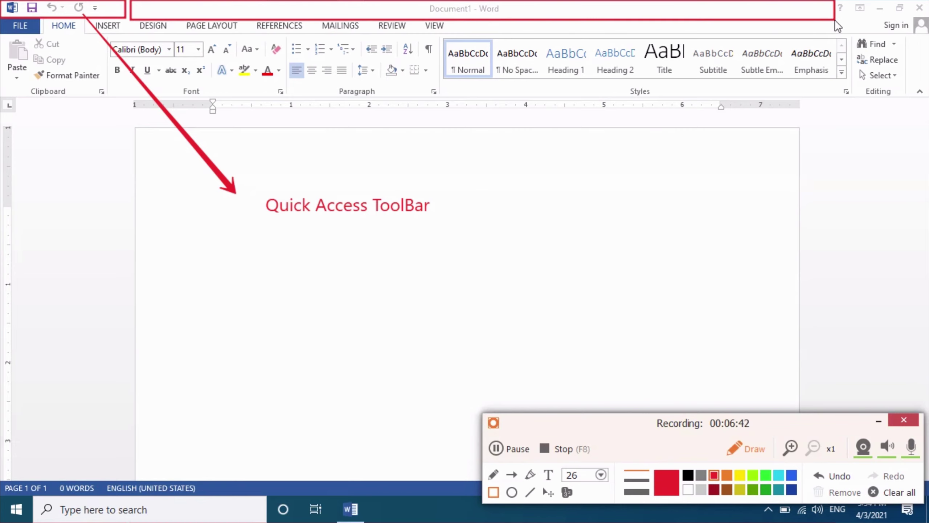
left_click_drag(835, 20, 835, 18)
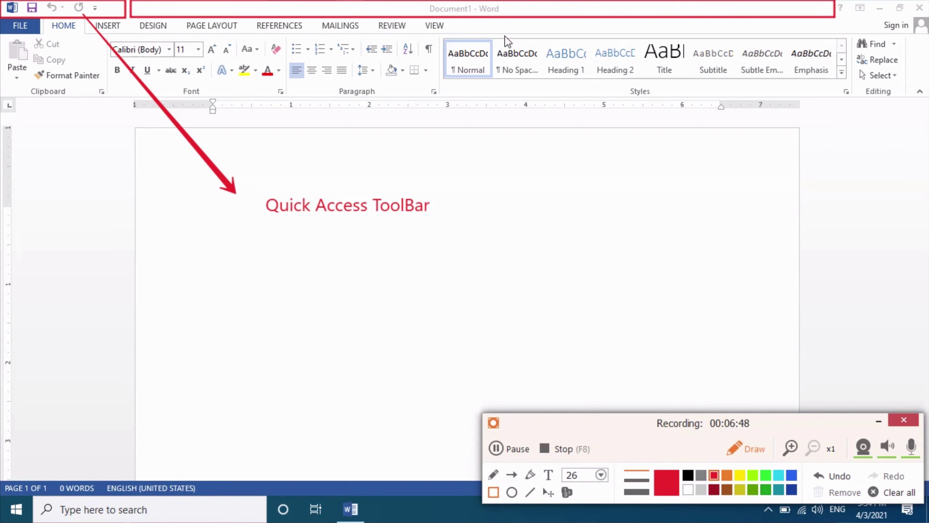
left_click(779, 474)
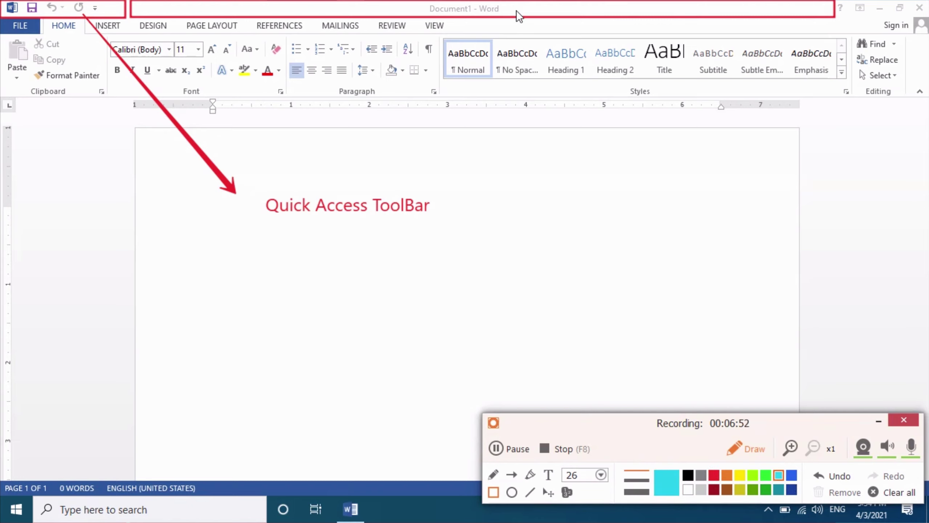
left_click_drag(517, 9, 562, 46)
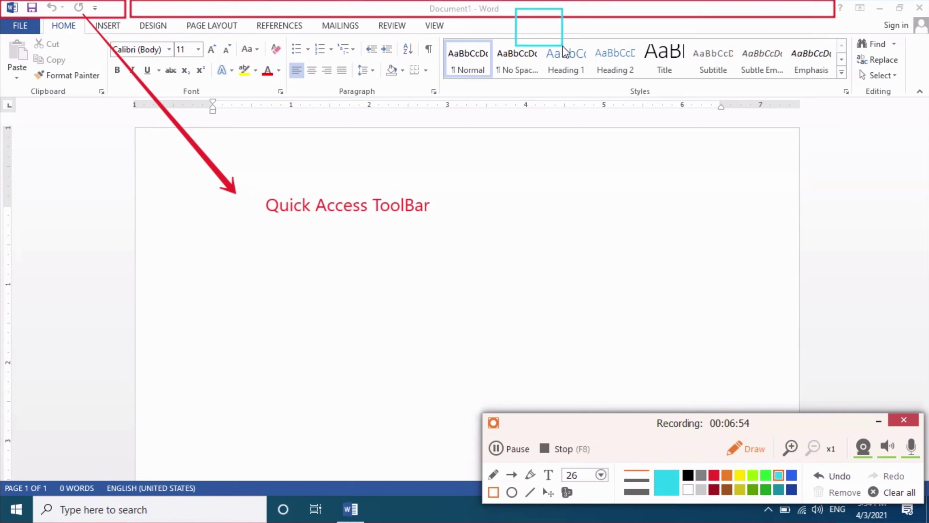
key("ctrl+z")
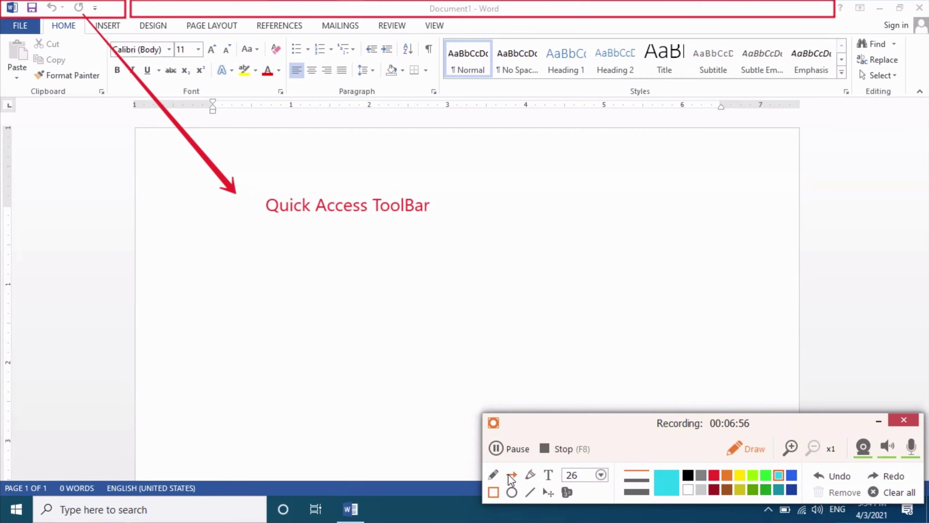
Draw a cyan arrow down from the title bar and caption it 'title bar'.
left_click(511, 475)
left_click_drag(553, 11, 571, 198)
type("Titl")
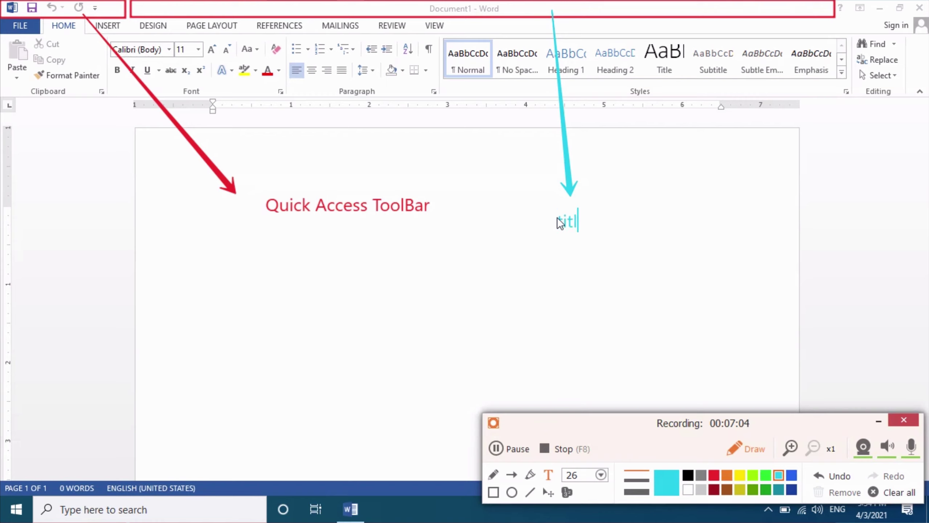
type("e bar")
left_click(494, 492)
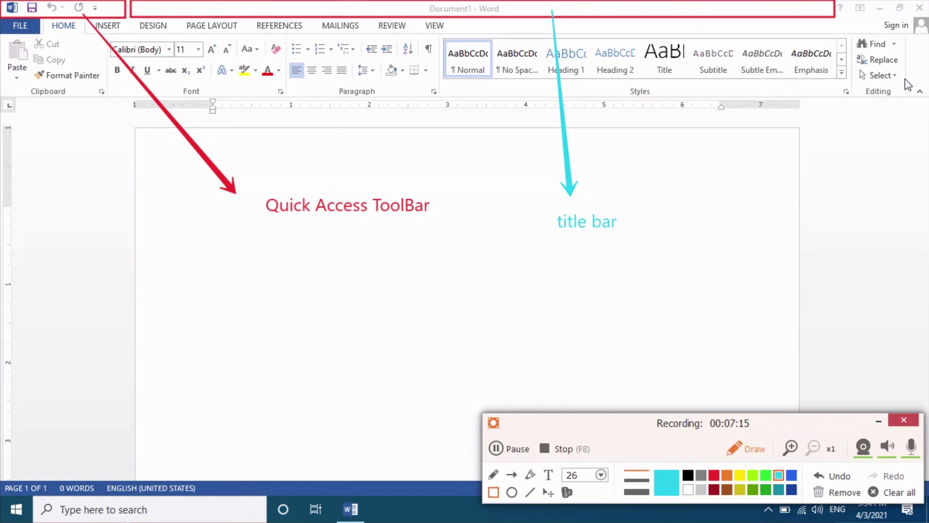
Box the minimize/restore/close buttons in black and draw an arrow from them onto the page.
left_click(688, 475)
left_click_drag(853, 1, 928, 16)
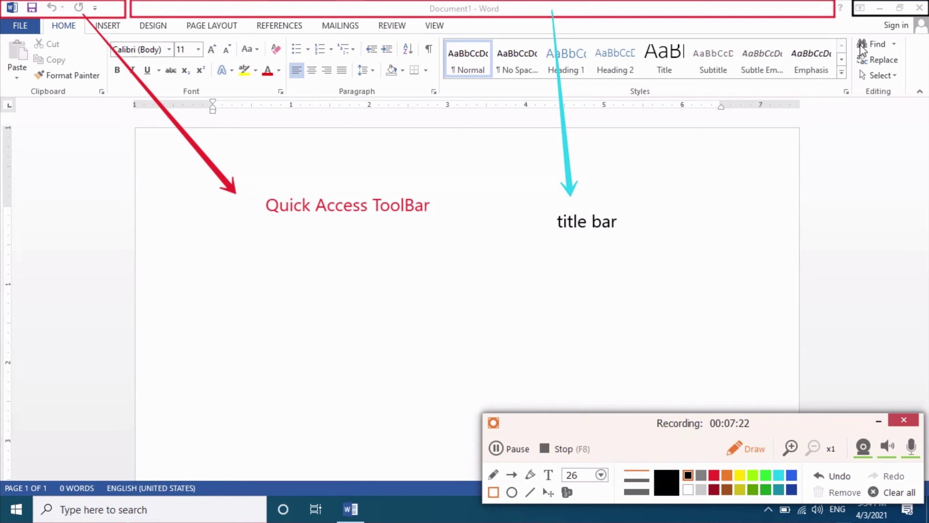
left_click(512, 475)
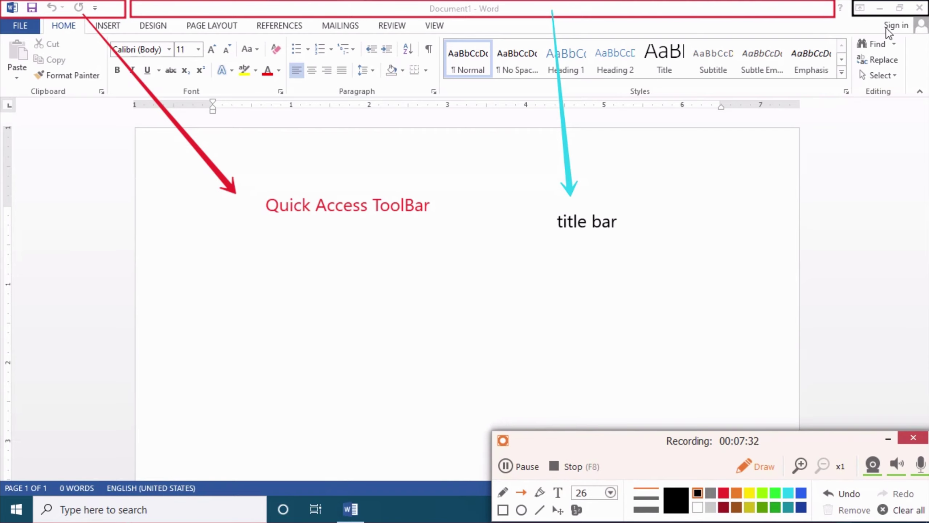
left_click_drag(888, 25, 776, 212)
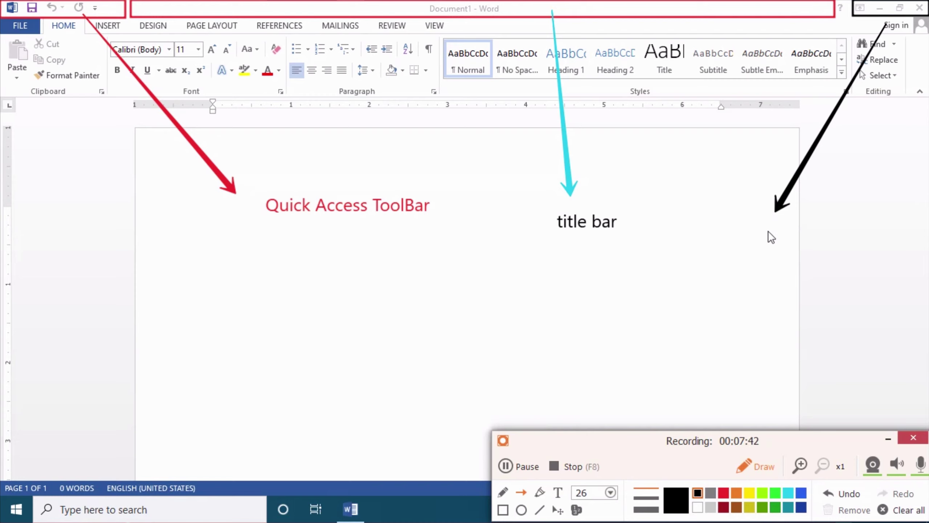
Caption the arrow tip 'program window', with 'control' on a second line.
left_click(557, 492)
left_click(760, 230)
type("pro")
type("gram wi")
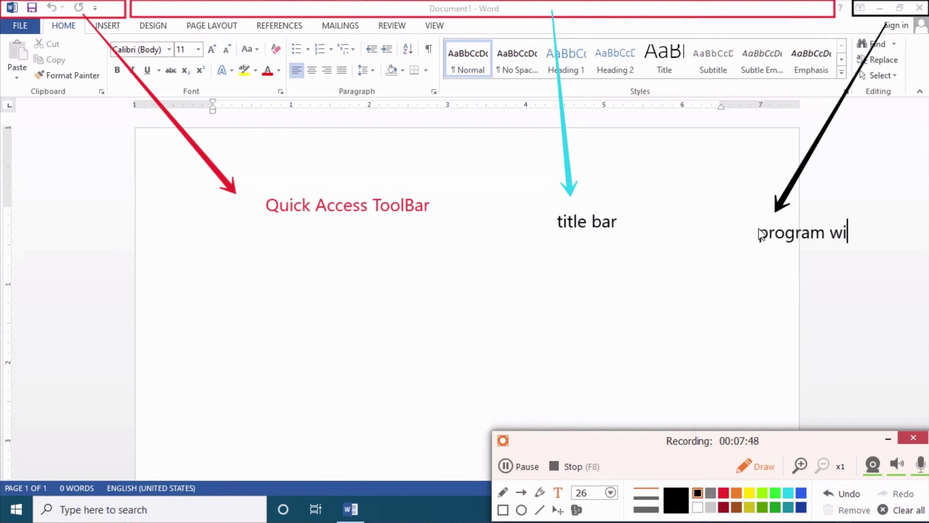
type("ndow")
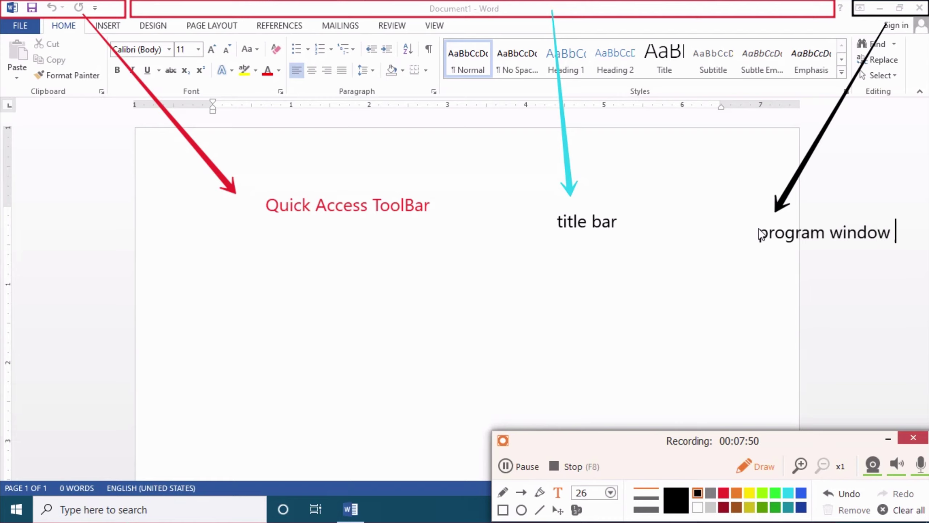
type(" con")
key("BackSpace")
key("BackSpace")
key("BackSpace")
key("Return")
type("control")
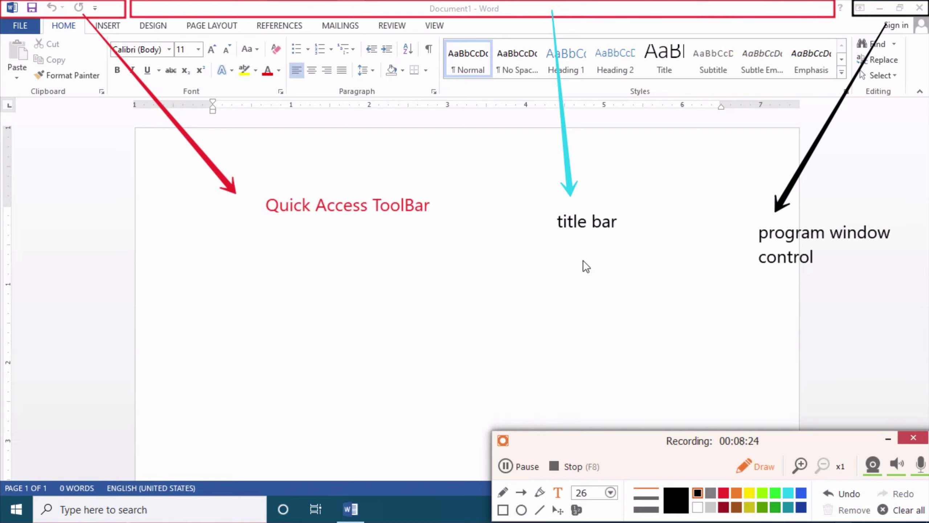
Clear the old annotations, then box the ribbon tab row in black with a downward arrow.
left_click(905, 511)
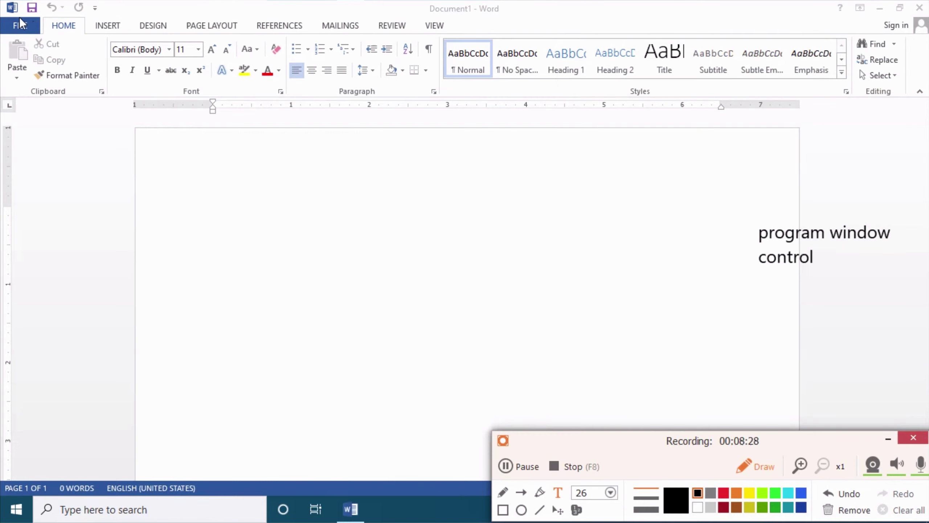
left_click(503, 509)
left_click_drag(1, 17, 466, 35)
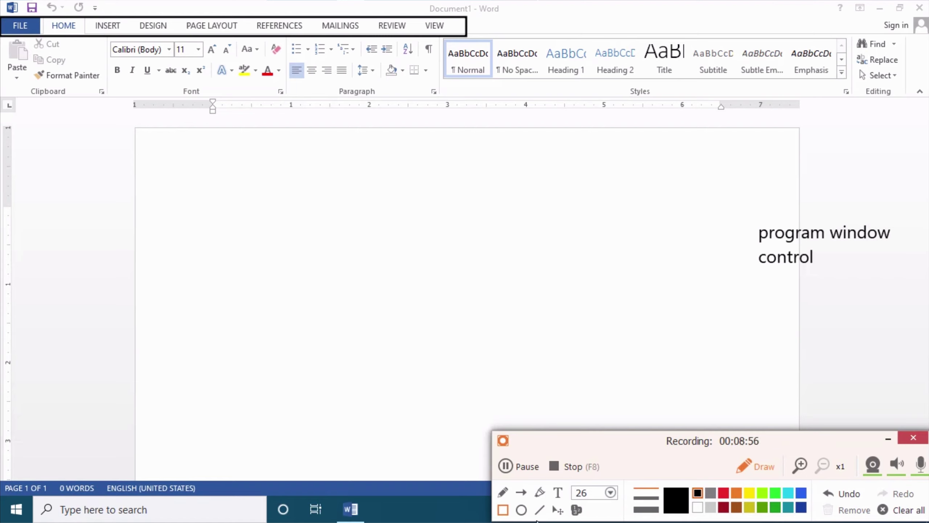
left_click(522, 492)
left_click_drag(365, 36, 437, 178)
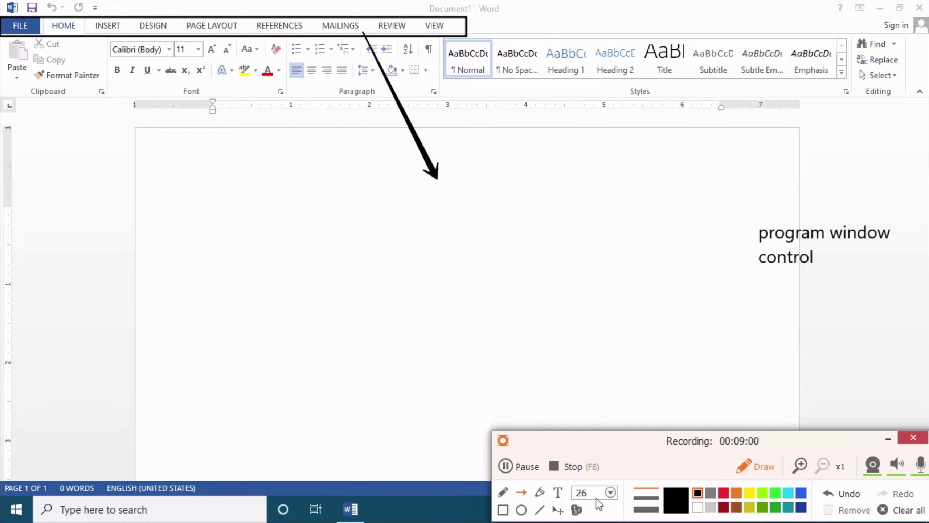
Add a red 'ribbon tab' caption at the arrow tip and box the group-name row in red.
left_click(557, 493)
left_click(430, 186)
type("ribb")
type("on tab")
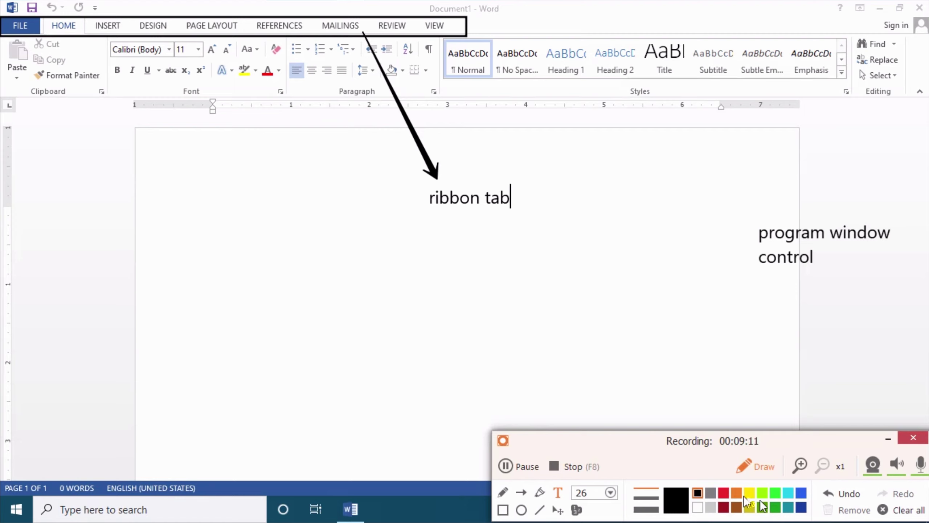
left_click(724, 493)
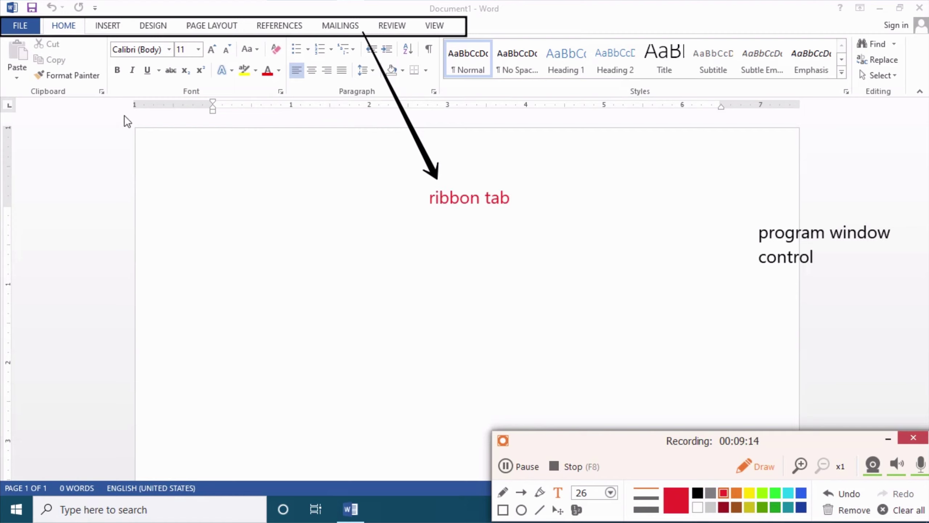
left_click(503, 509)
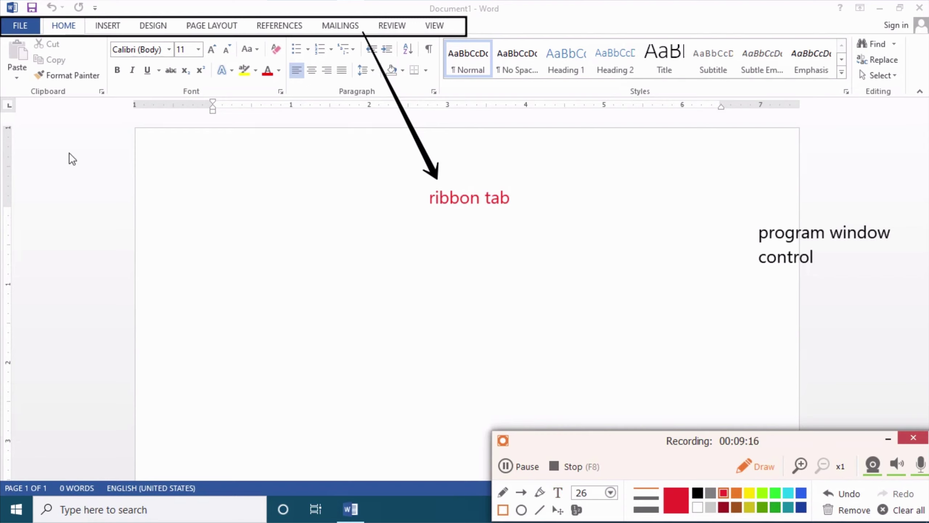
mouse_move(1, 85)
left_mouse_down()
mouse_move(594, 107)
mouse_move(910, 105)
left_mouse_up()
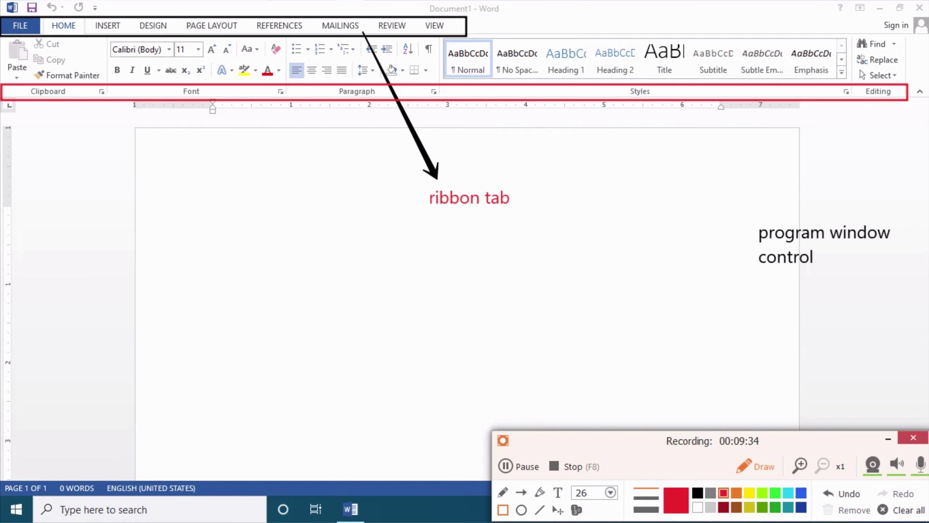
Draw a red arrow down from the group names, label it 'groups', and clear the earlier annotations.
left_click(522, 492)
left_click_drag(251, 103, 283, 267)
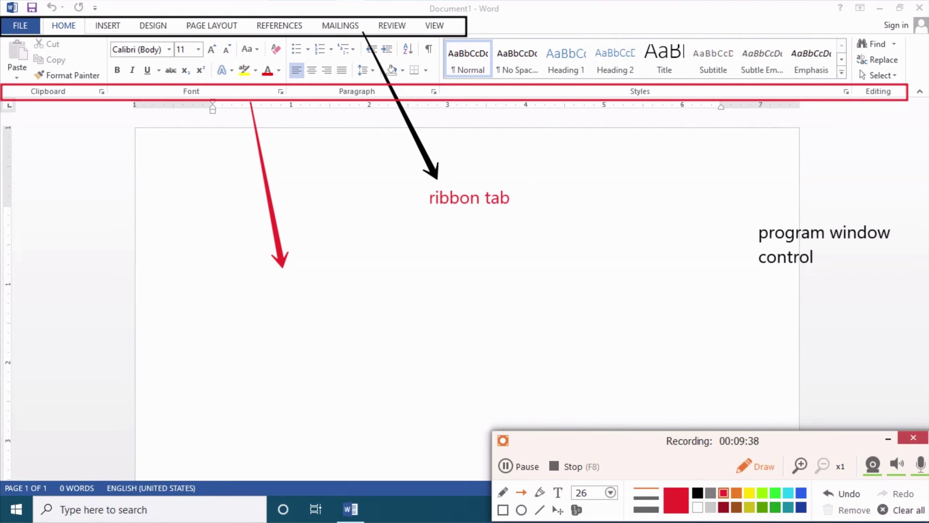
left_click(557, 492)
type("grou")
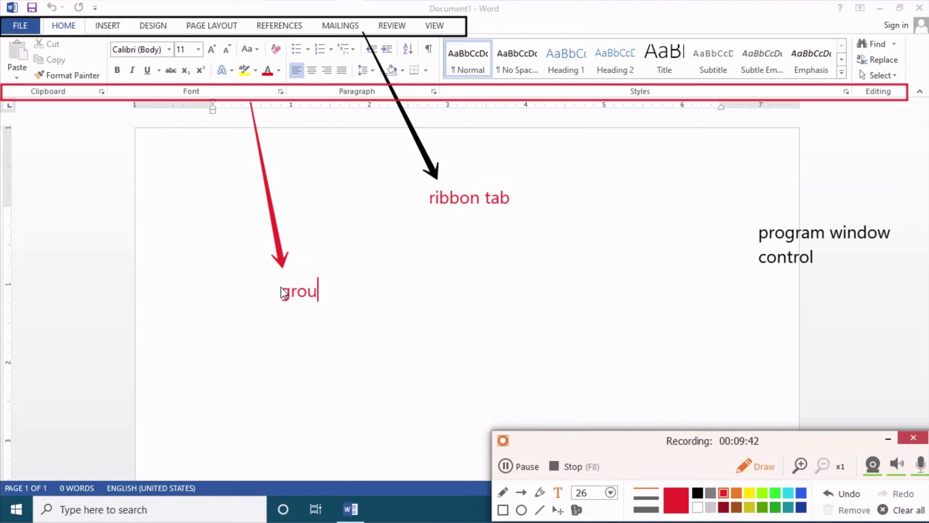
type("ps")
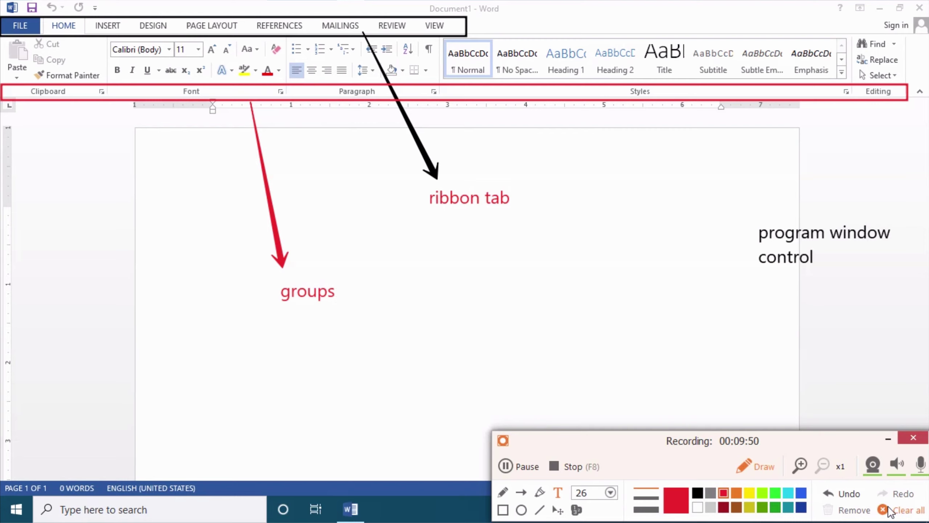
left_click(902, 513)
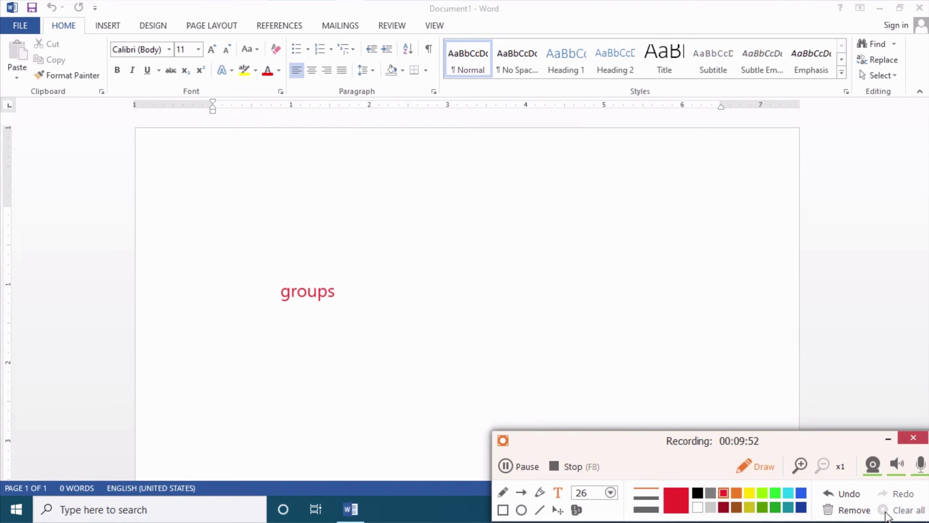
Remove the 'groups' label, box the whole ribbon in red, and draw an arrow down to the page.
left_click(852, 513)
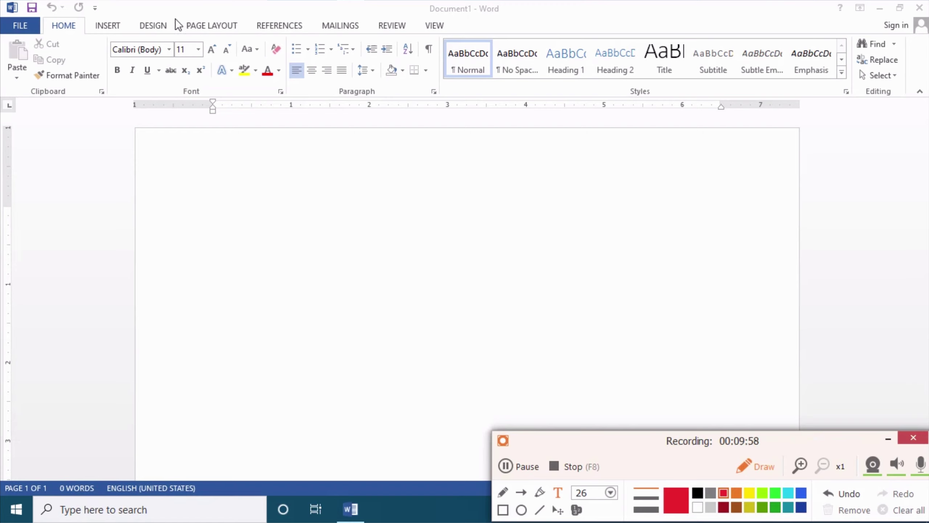
left_click(503, 510)
mouse_move(3, 39)
left_mouse_down()
mouse_move(466, 83)
mouse_move(903, 85)
left_mouse_up()
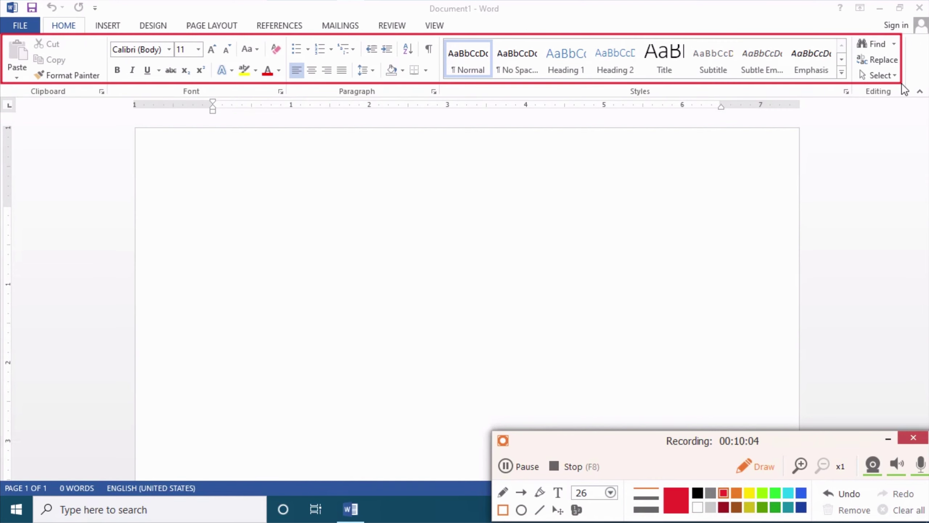
left_click(521, 492)
left_click_drag(388, 83, 410, 149)
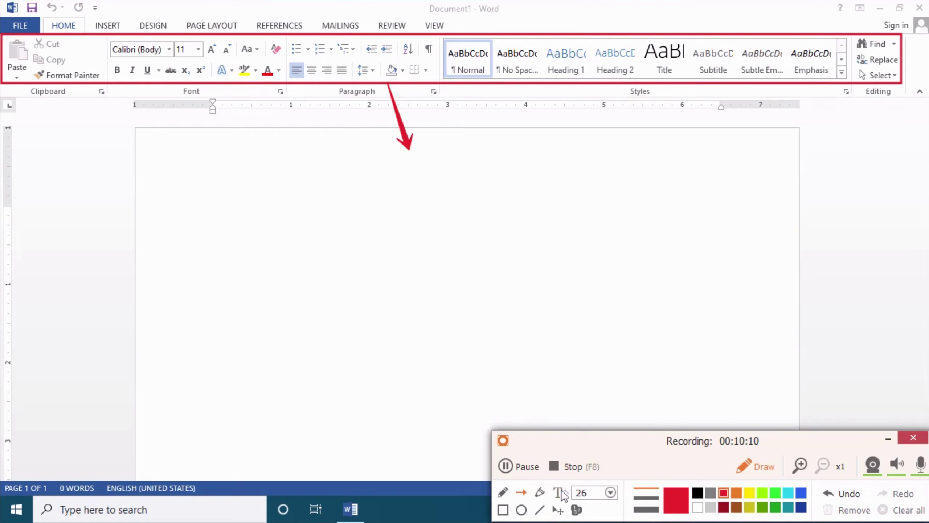
Label the arrow 'menu/ tools/option', then clear all annotations.
left_click(560, 493)
left_click(407, 165)
type("m")
type("enu")
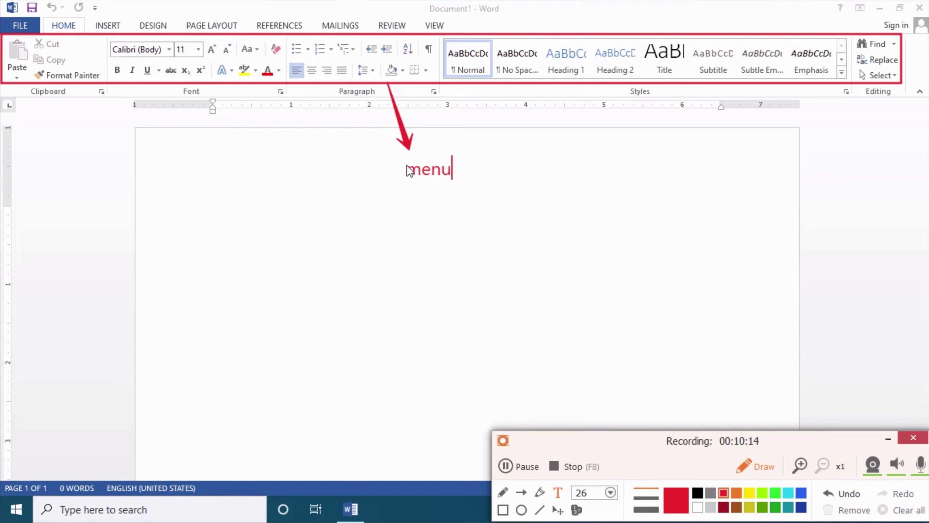
type("/ t")
type("ools")
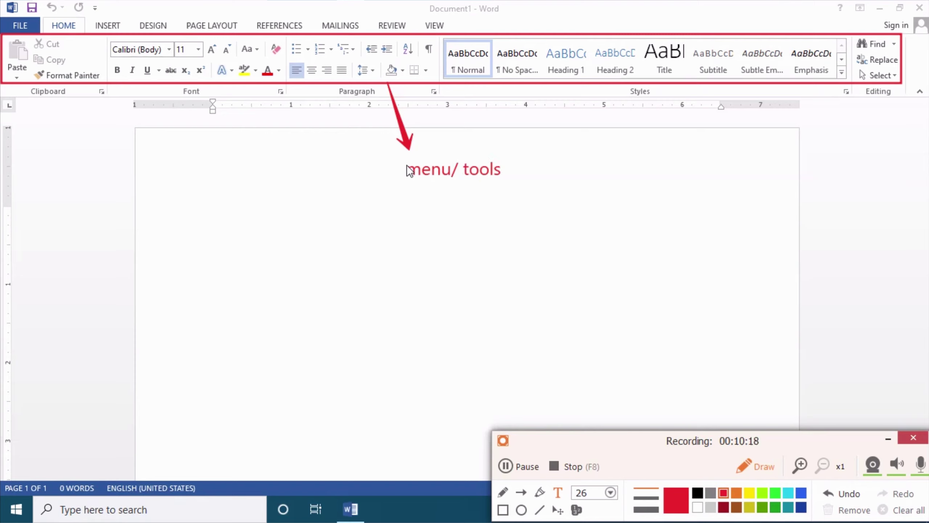
type("/")
type("optio")
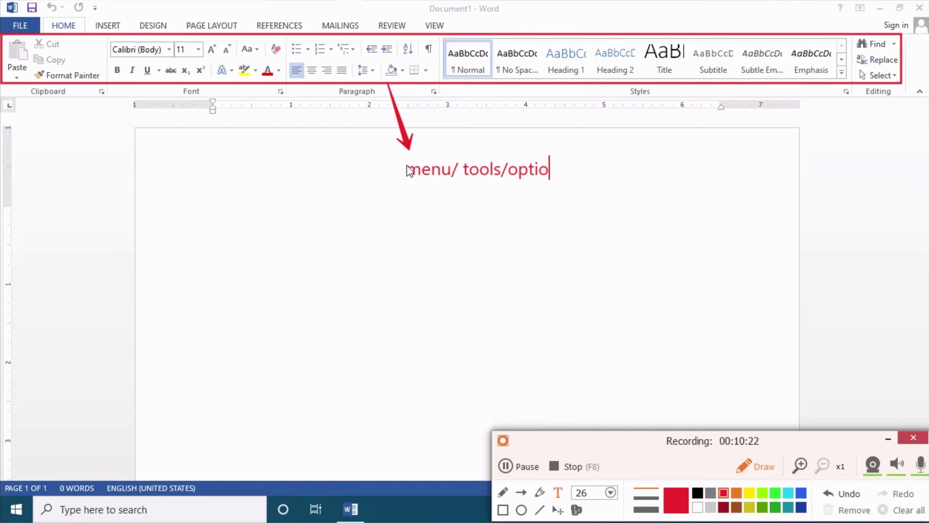
type("n")
left_click(503, 510)
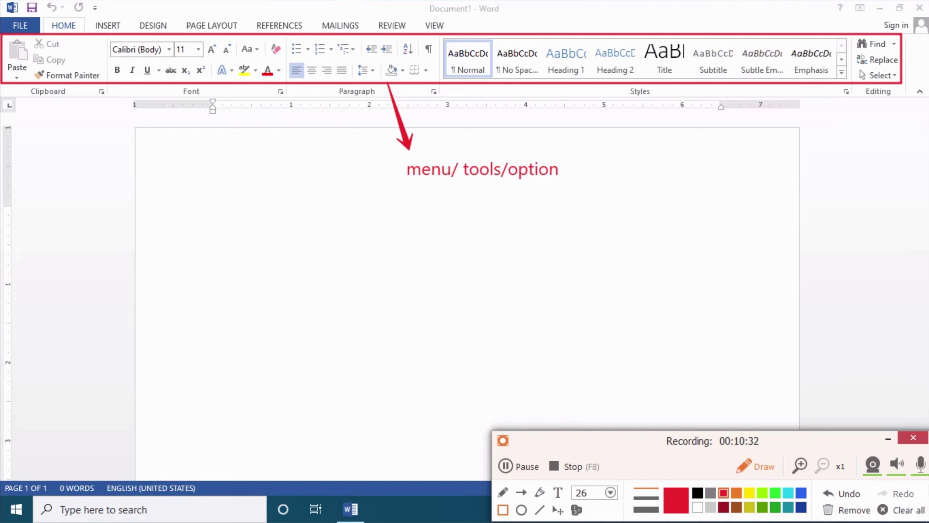
left_click(898, 511)
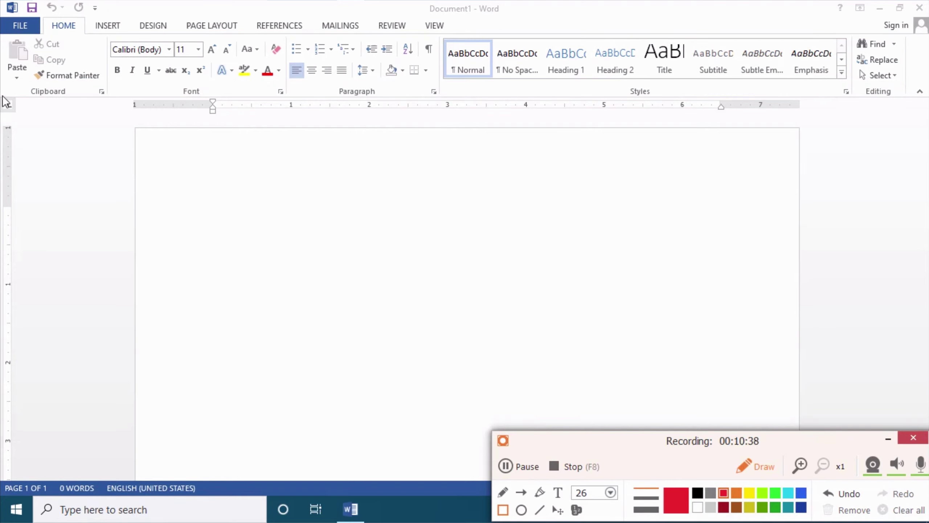
mouse_move(1, 94)
left_mouse_down()
mouse_move(706, 132)
mouse_move(924, 125)
left_mouse_up()
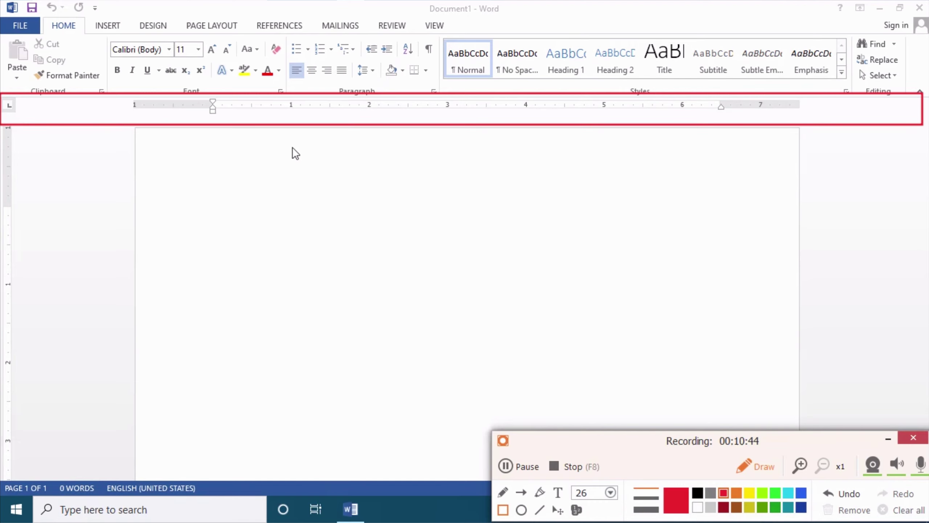
left_click(521, 493)
left_click_drag(433, 125, 451, 189)
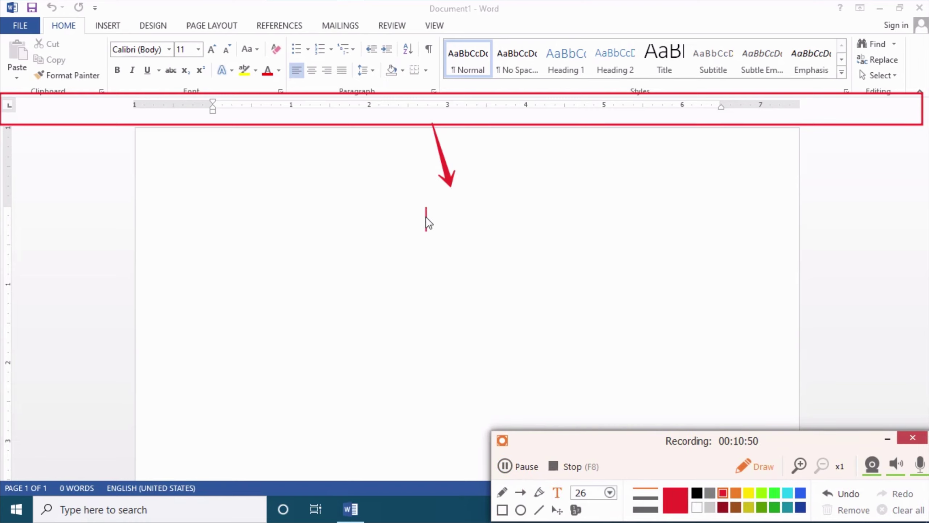
type("ruler")
left_click(4, 133)
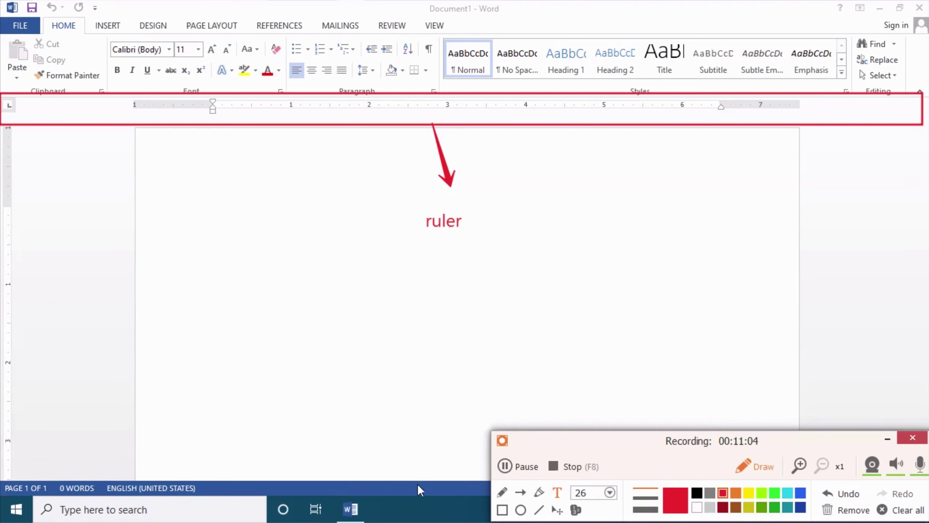
left_click(502, 510)
left_click_drag(1, 126, 27, 473)
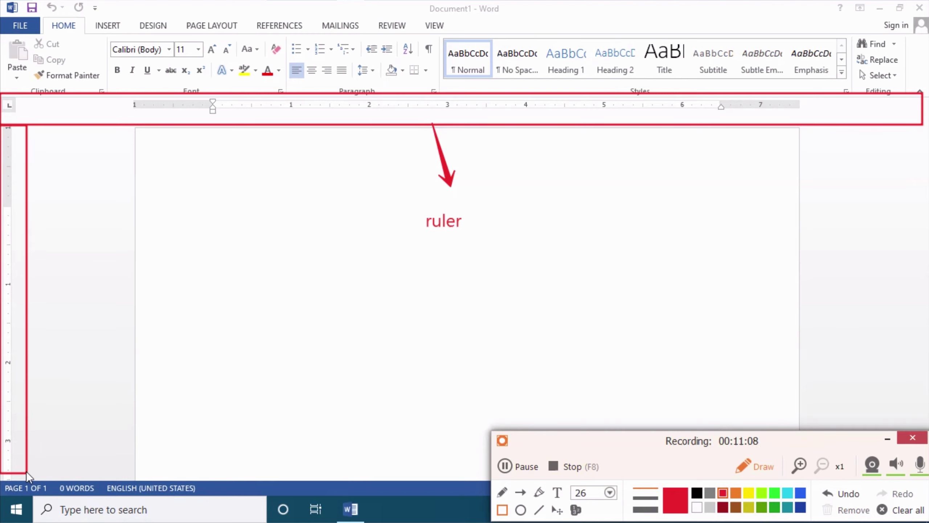
left_click(521, 492)
mouse_move(28, 332)
left_mouse_down()
mouse_move(101, 333)
mouse_move(402, 227)
left_mouse_up()
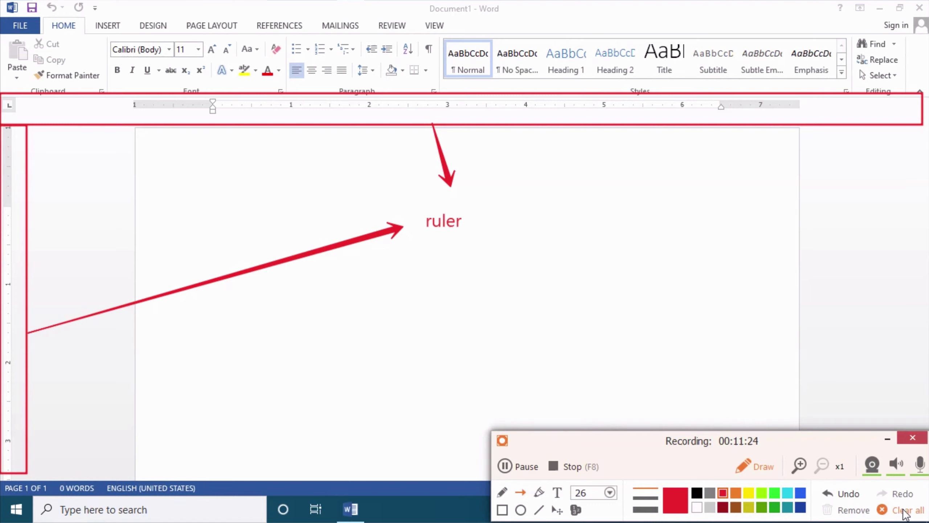
left_click(883, 509)
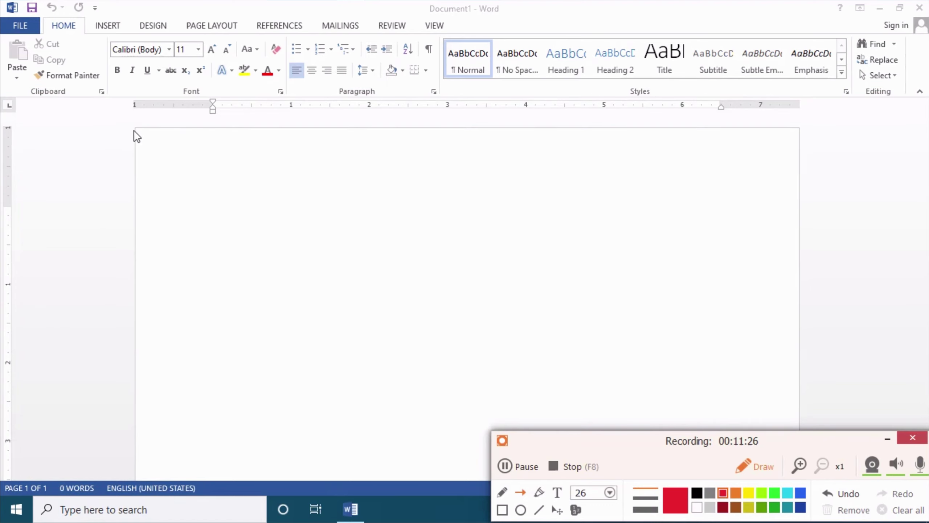
Draw four red arrows pointing inward from the page's corners.
mouse_move(133, 130)
left_mouse_down()
mouse_move(186, 226)
mouse_move(246, 228)
left_mouse_up()
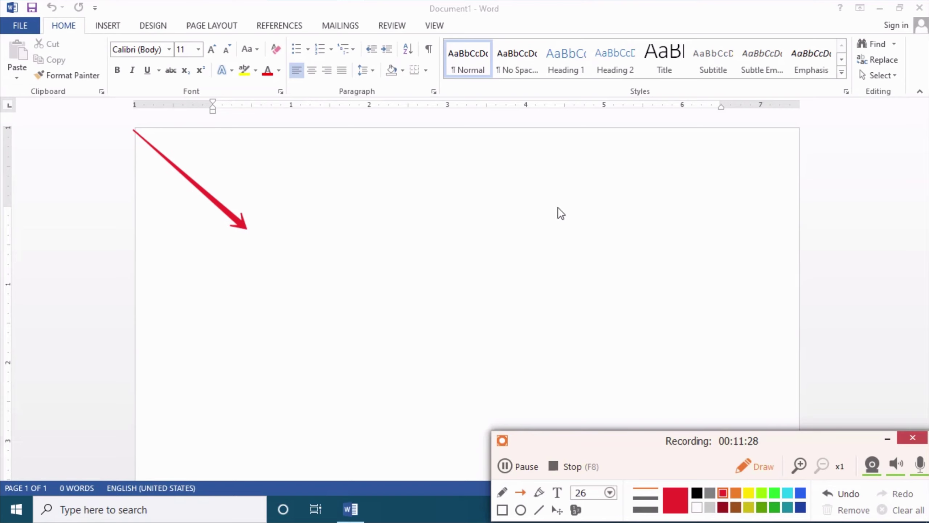
left_click_drag(747, 165, 689, 197)
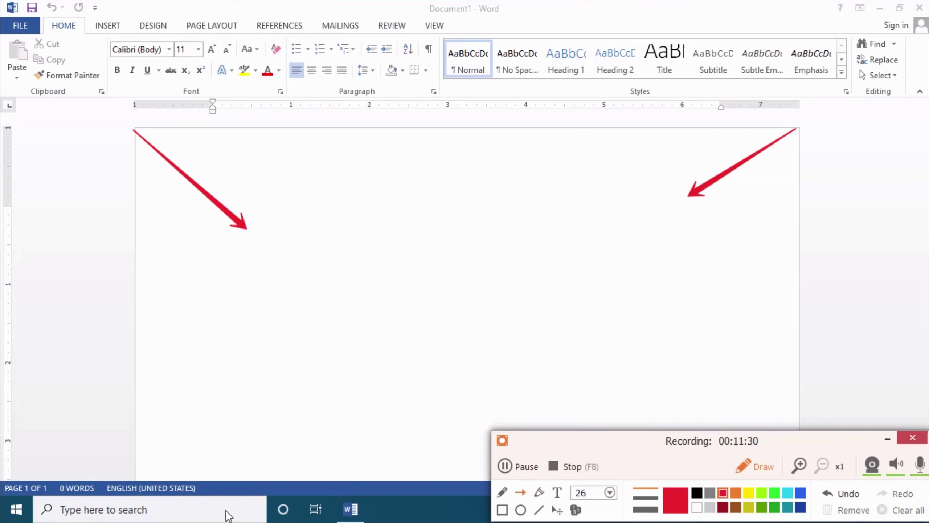
left_click_drag(142, 475, 185, 442)
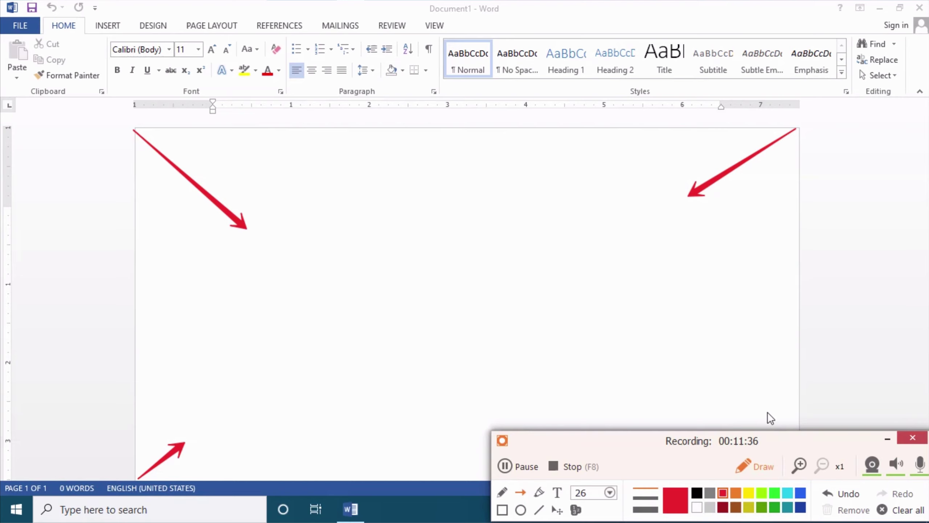
left_click_drag(768, 412, 658, 344)
Box the page's working area in red and caption it 'work area/working area'.
left_click(502, 509)
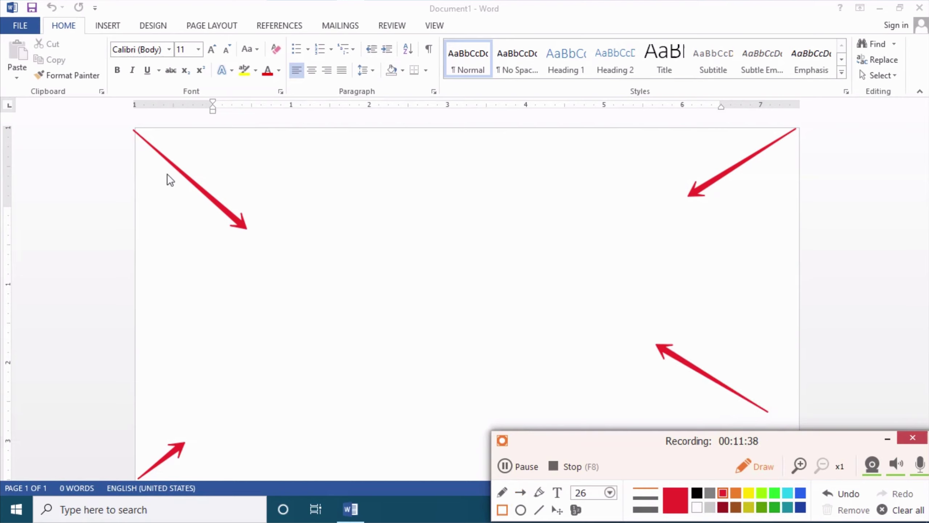
left_click_drag(138, 131, 761, 432)
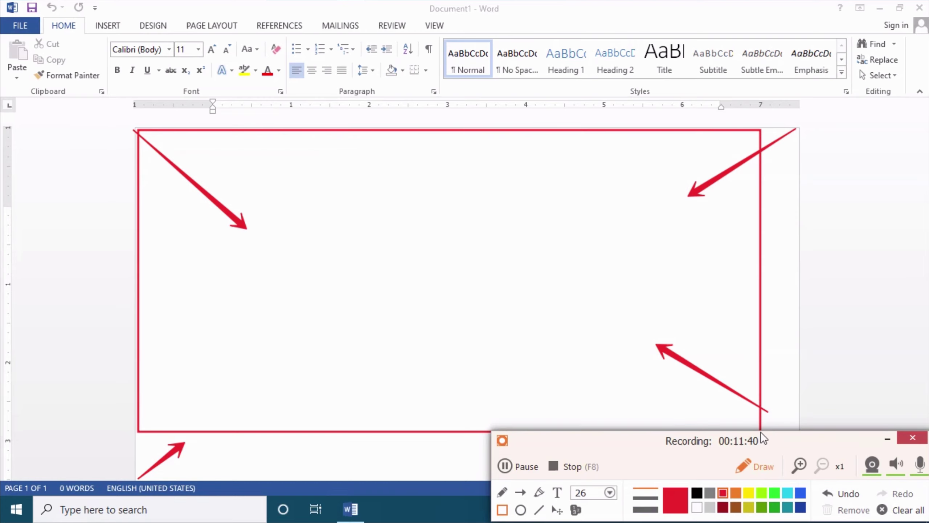
left_click(557, 492)
left_click(397, 306)
type("work ")
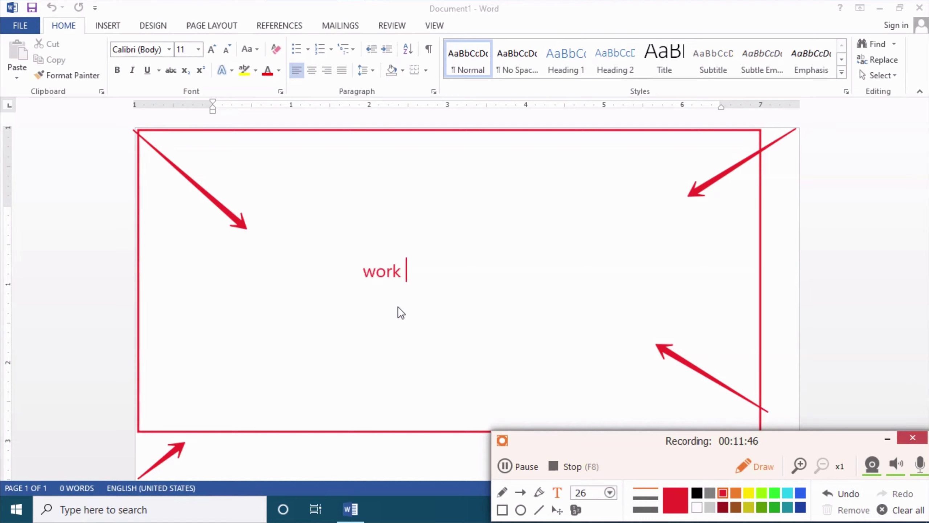
type("area")
type("/")
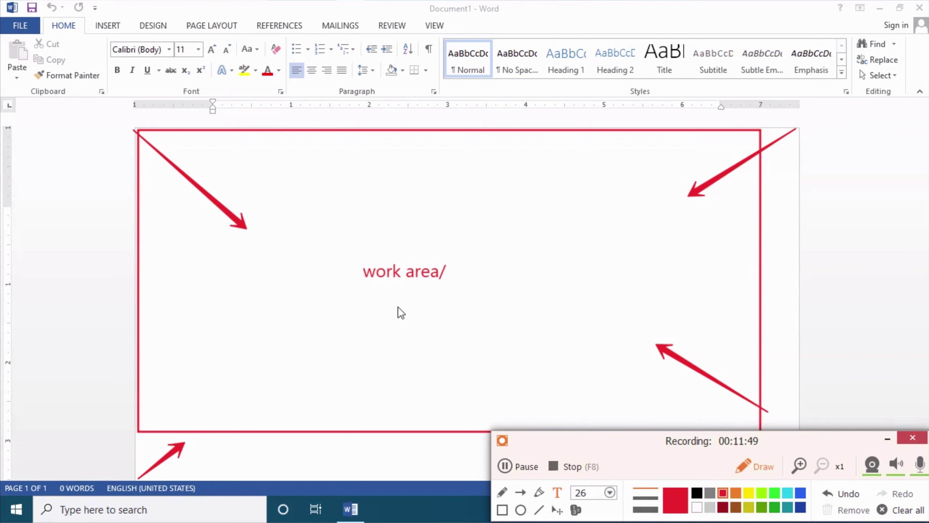
type("workin")
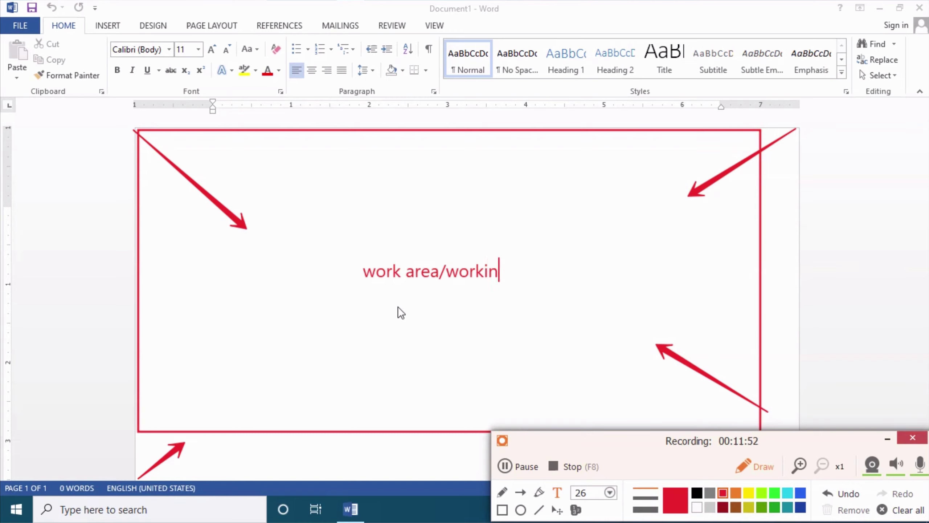
type("g")
type(" area")
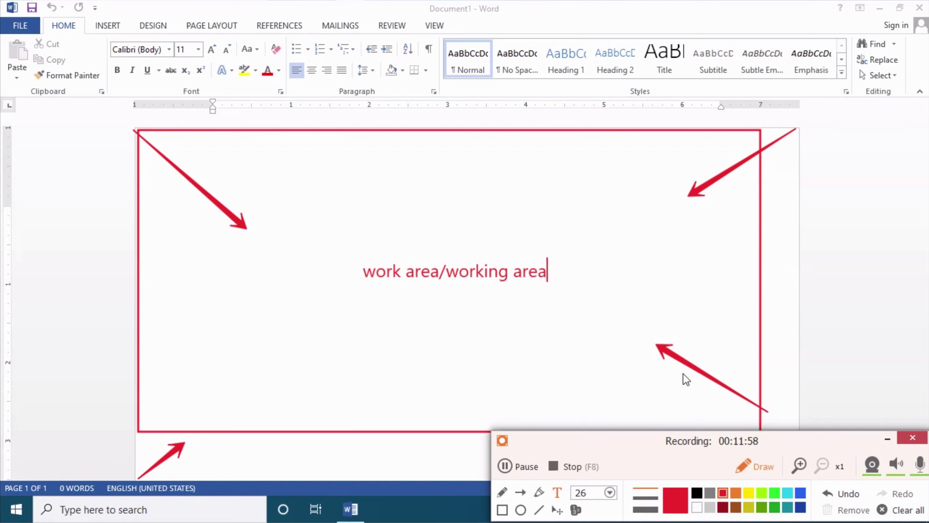
Clear the work-area annotations, park the recorder toolbar at the top, and box the status bar in red.
left_click(903, 510)
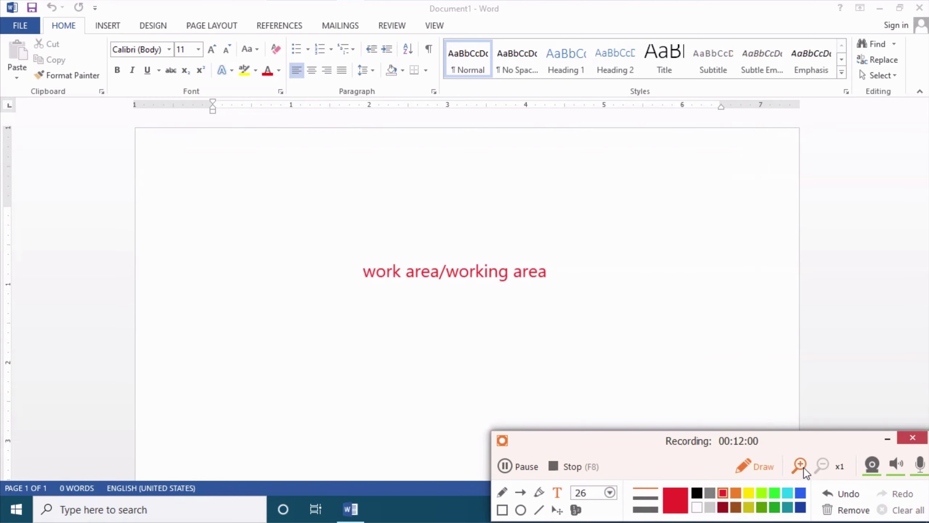
left_click(855, 509)
left_click_drag(817, 437, 58, 255)
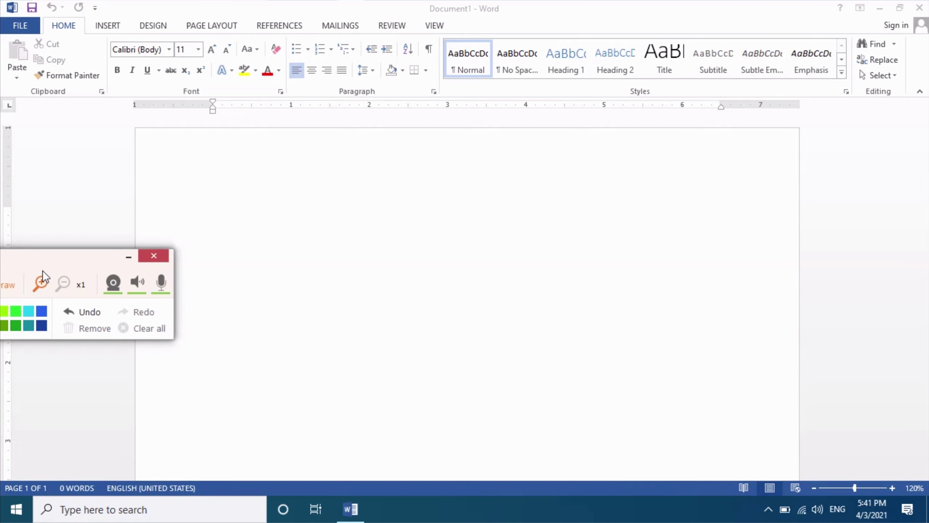
left_click_drag(37, 253, 216, 177)
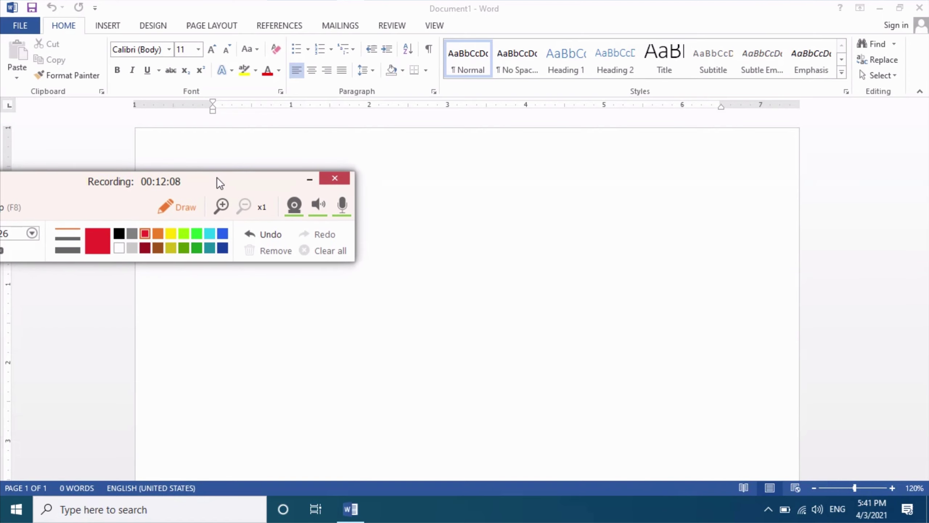
left_click_drag(75, 194, 219, 8)
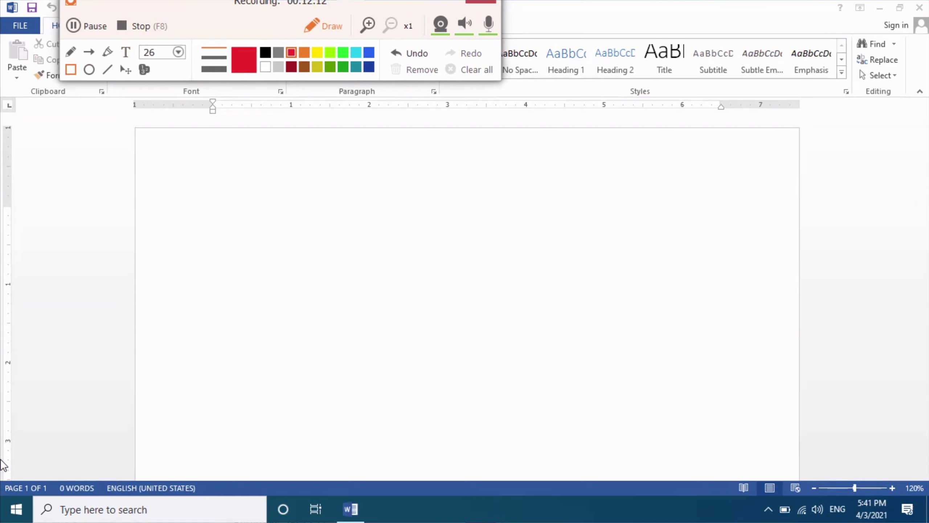
mouse_move(1, 458)
left_mouse_down()
mouse_move(928, 522)
mouse_move(927, 497)
left_mouse_up()
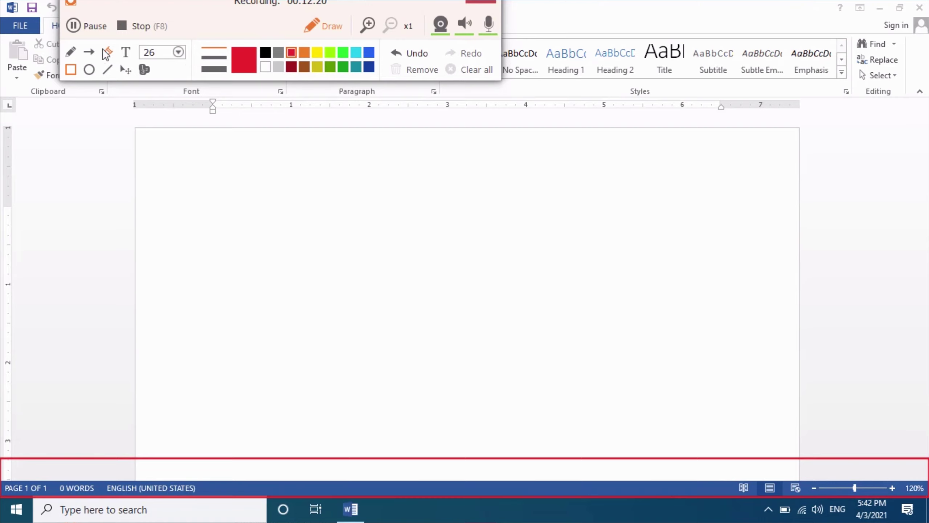
Draw a red arrow up from the status bar and caption it 'status bar'.
left_click(88, 53)
left_click_drag(512, 466, 560, 385)
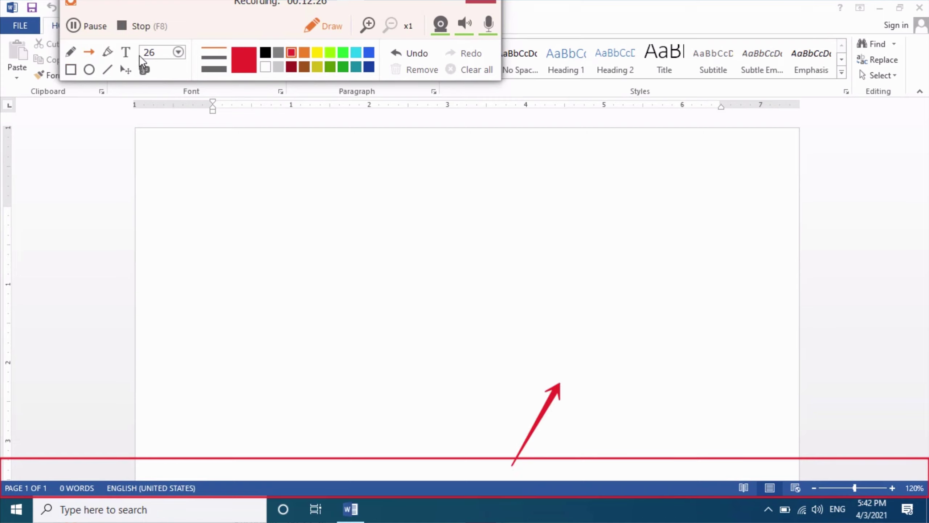
left_click(126, 53)
type("s")
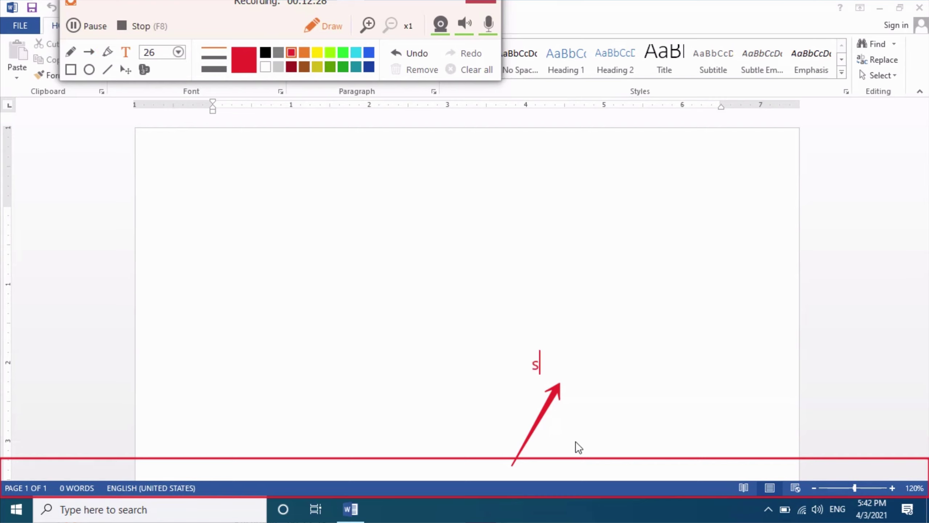
type("tat")
type("us bar")
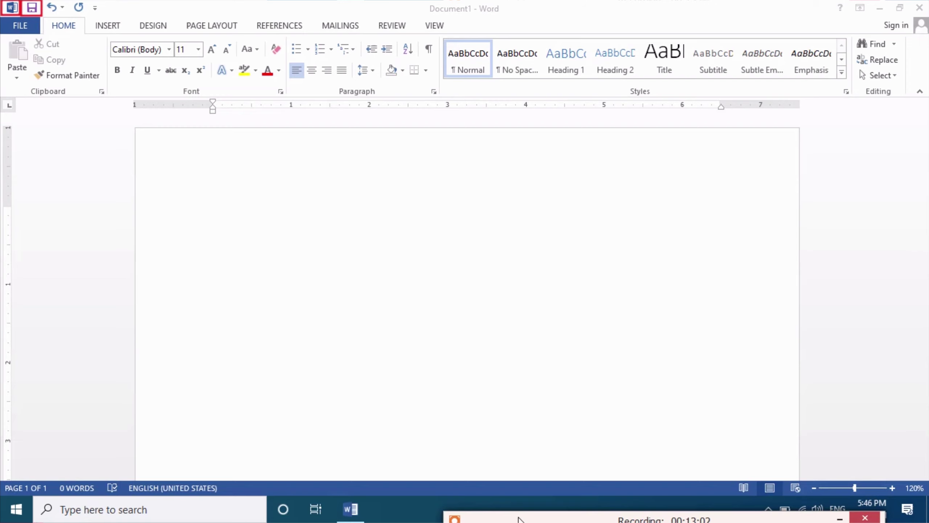
mouse_move(696, 484)
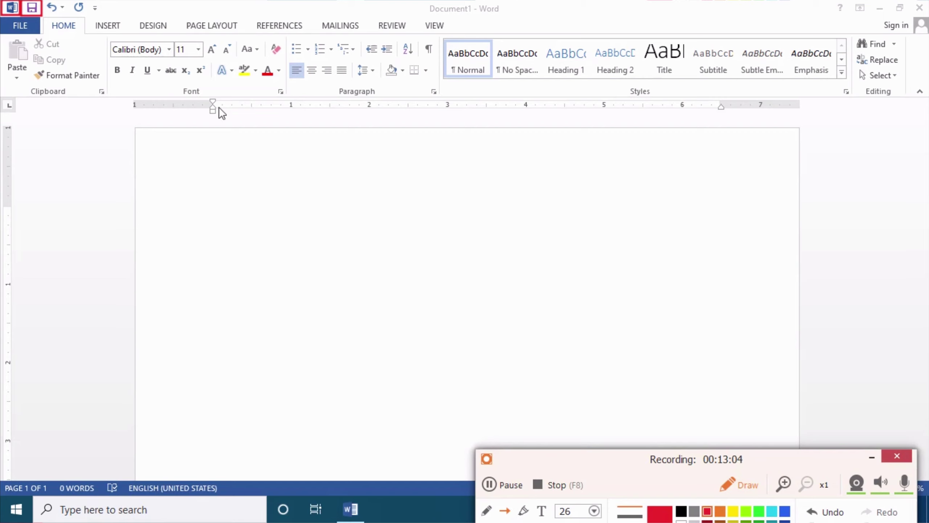
Draw a red arrow from the Save button onto the page and label it 'save'.
left_click_drag(29, 14, 227, 229)
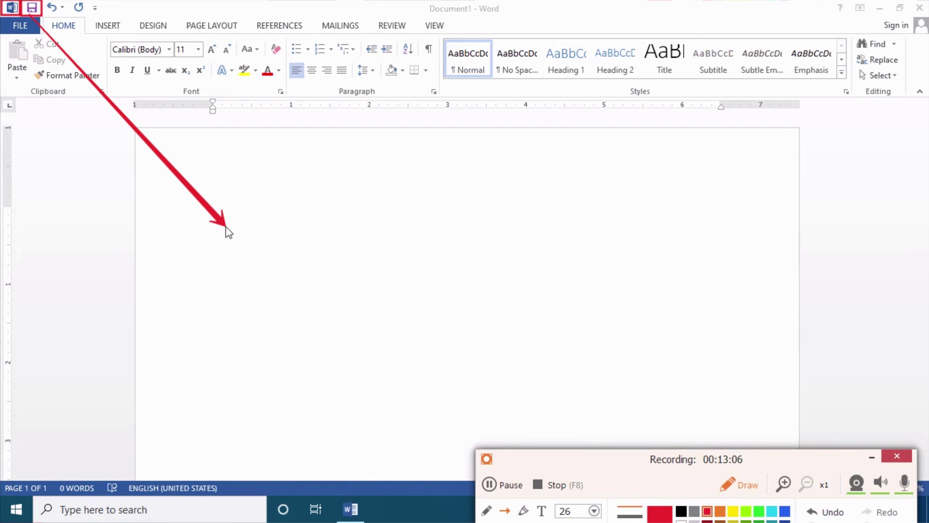
left_click(542, 511)
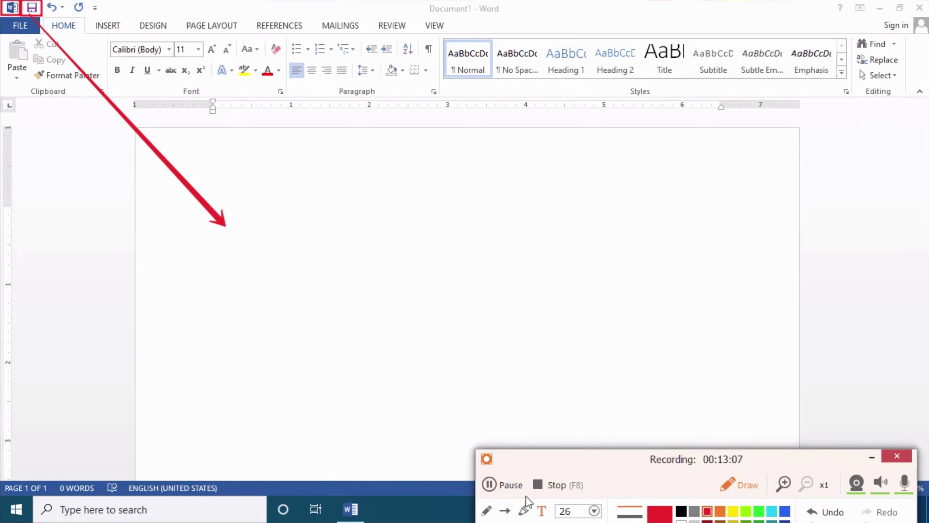
left_click(227, 251)
type("save")
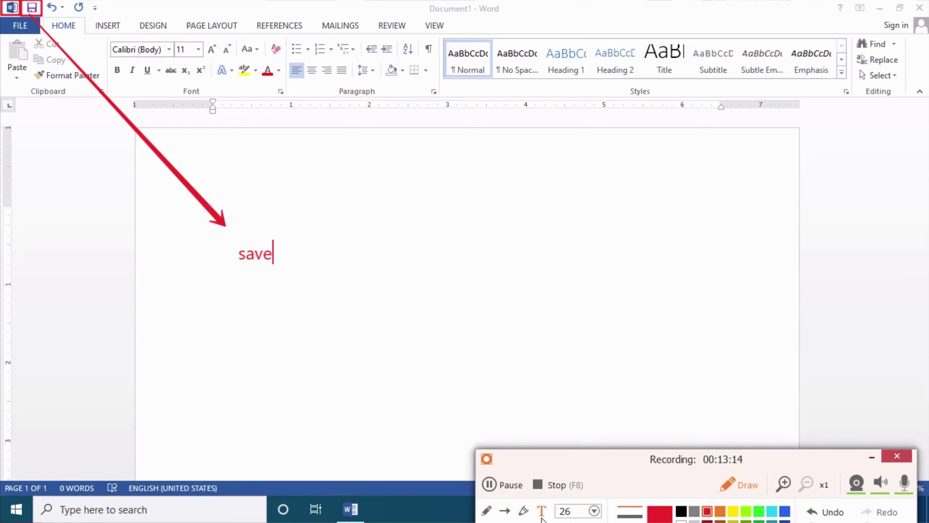
left_click_drag(547, 456, 557, 447)
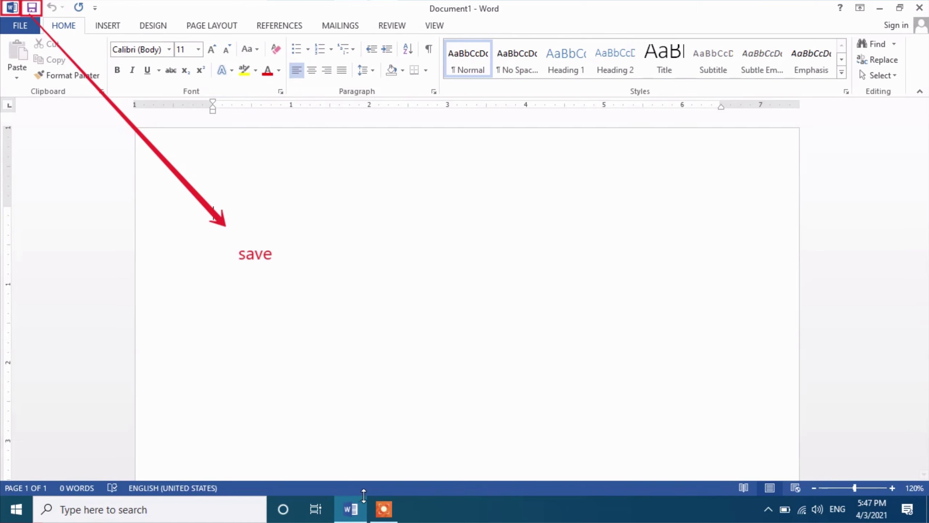
left_click(377, 508)
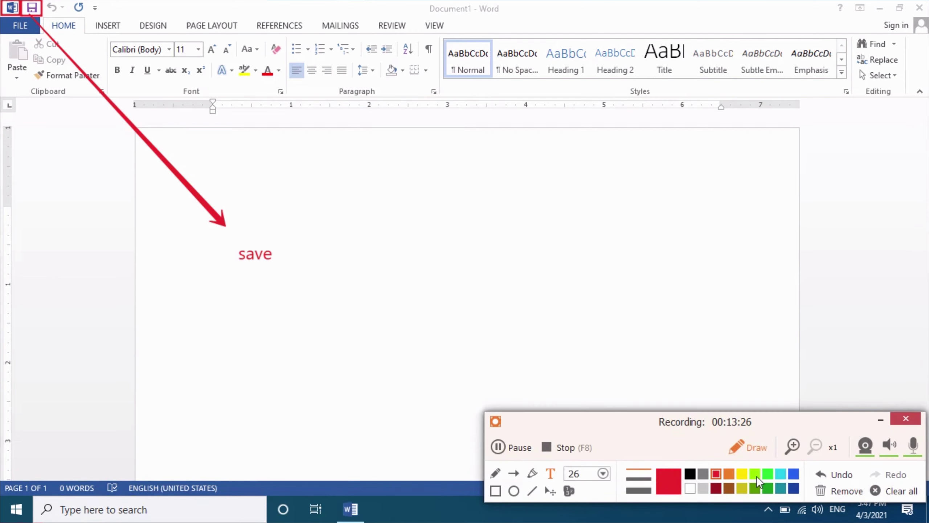
Switch the annotation colour to blue and box the Undo button.
left_click(793, 474)
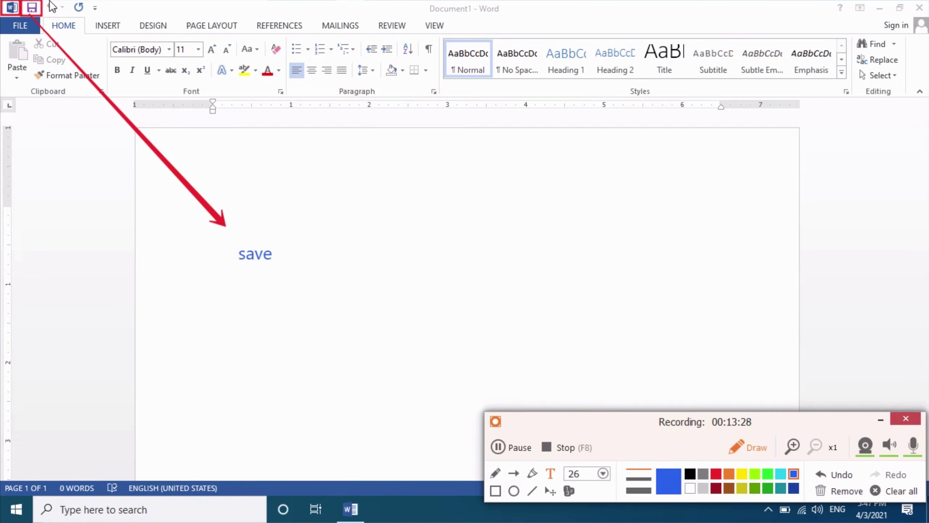
left_click(496, 490)
left_click_drag(43, 0, 65, 15)
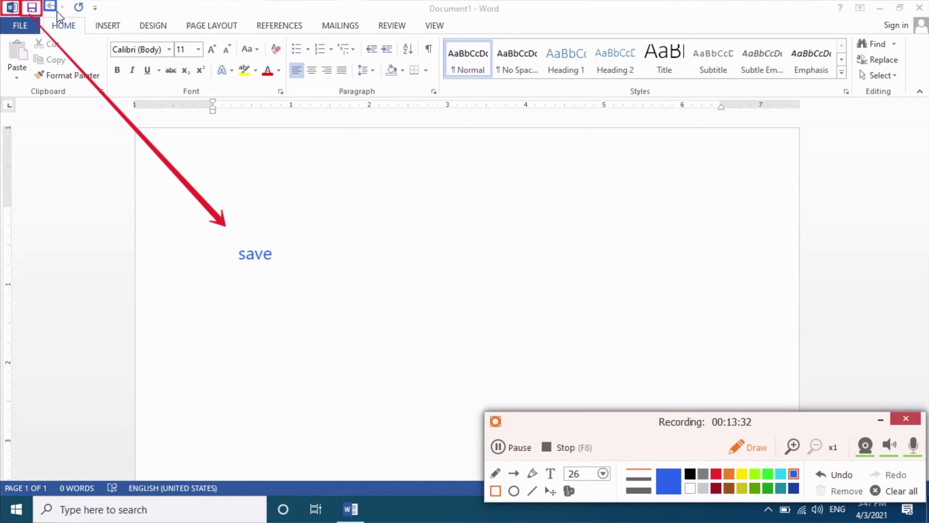
Draw a blue arrow from Undo onto the page with an 'undo' label, recoloured dark red.
left_click(514, 473)
left_click_drag(66, 15, 400, 241)
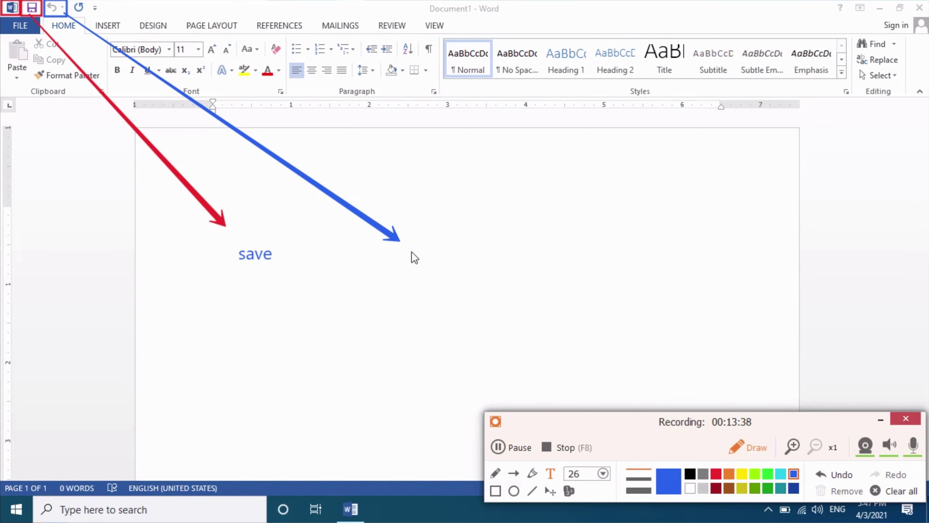
type("undo")
left_click(716, 487)
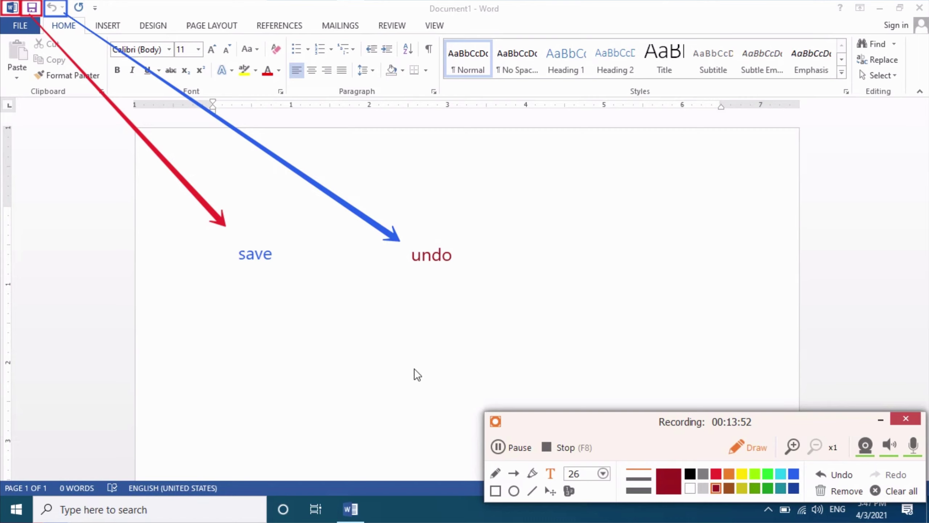
left_click(496, 491)
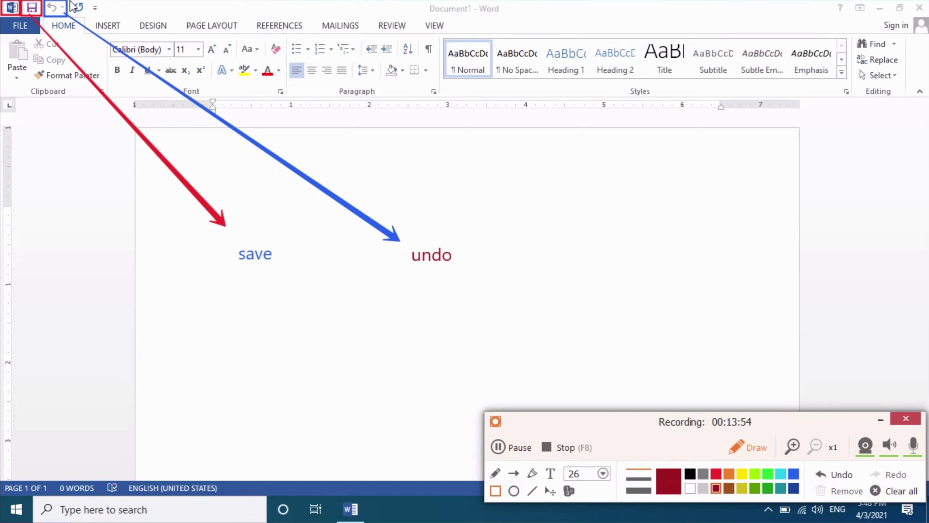
Box the Redo button in dark red and draw an arrow from it onto the page.
left_click_drag(69, 1, 91, 15)
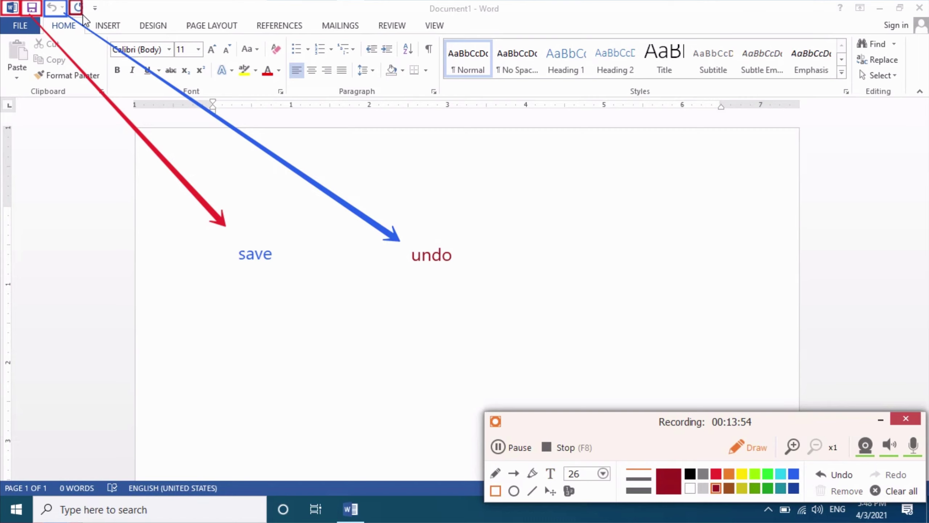
left_click(513, 474)
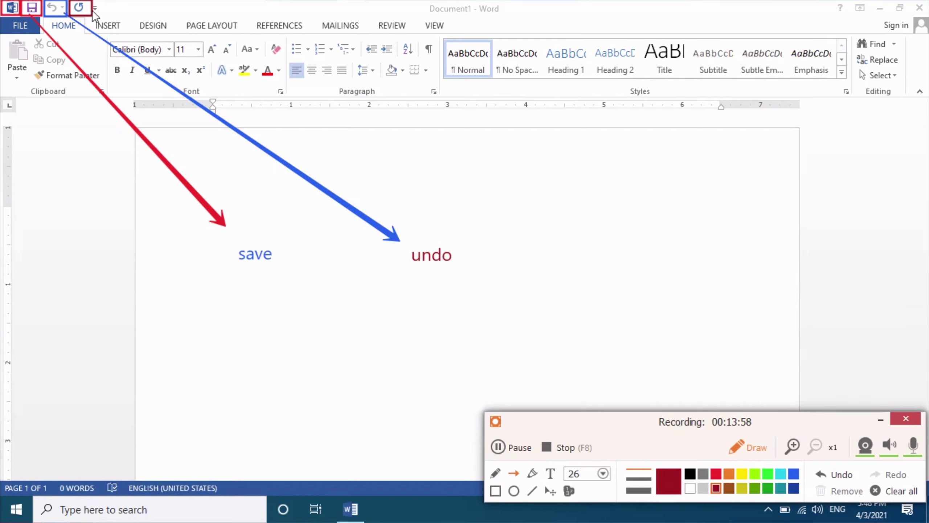
left_click_drag(93, 11, 516, 174)
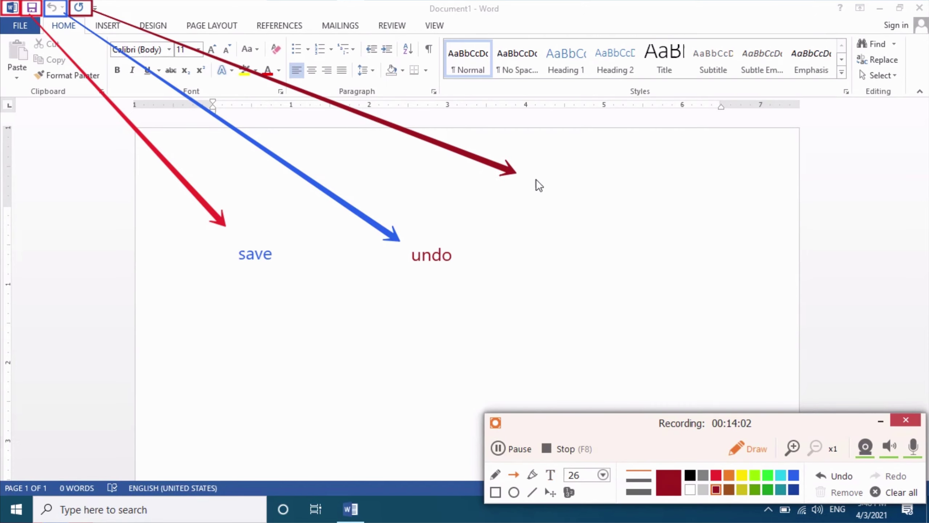
Label the Redo arrow 'rendo', then clear all annotations from the screen.
left_click(550, 474)
left_click(526, 183)
type("re")
type("ndo")
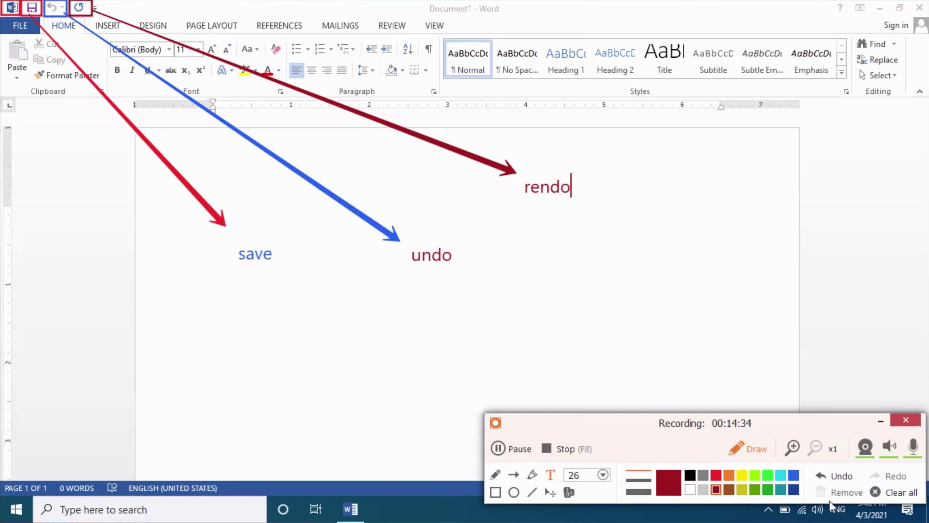
left_click(496, 492)
left_click(893, 493)
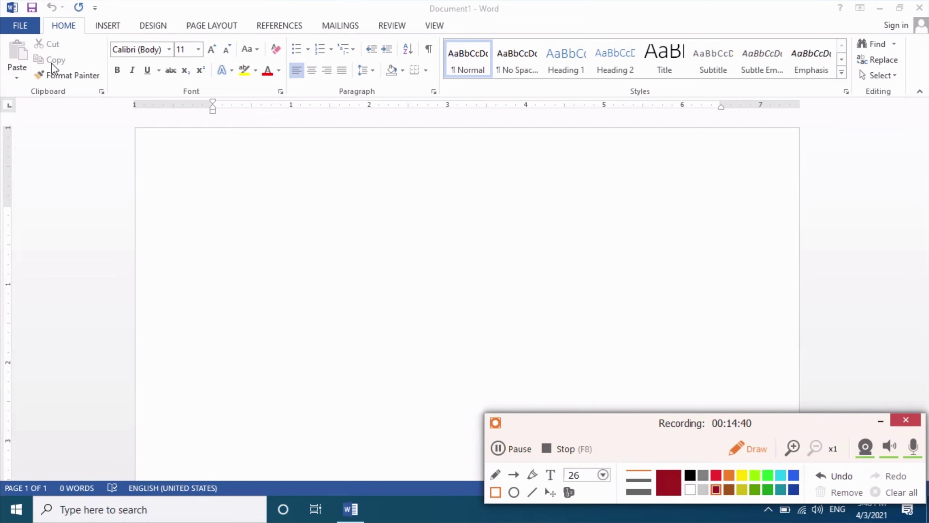
left_click(28, 24)
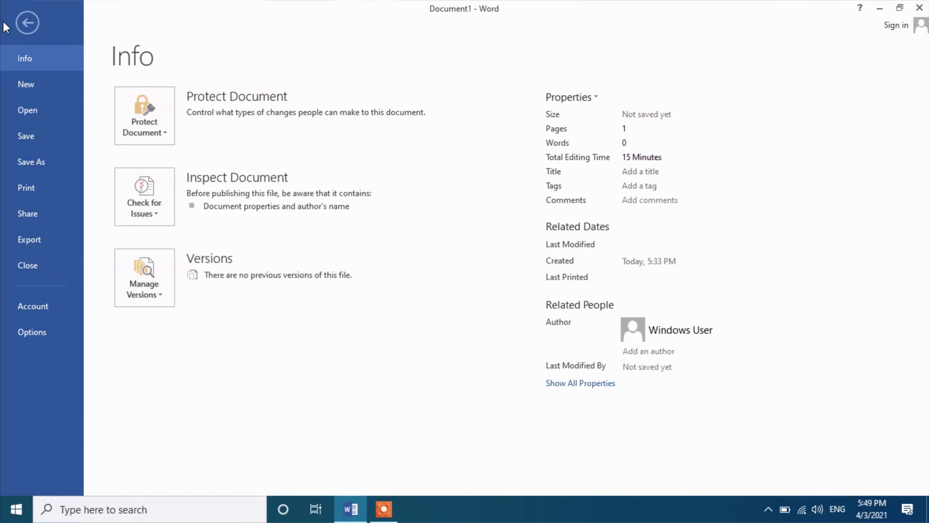
left_click(26, 23)
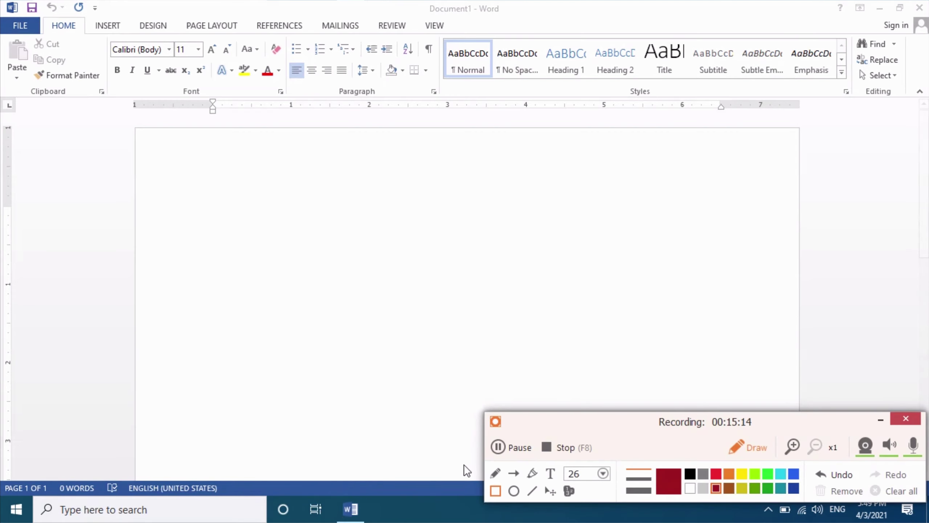
Box the PAGE 1 OF 1 counter in red with an arrow up to a 'page count' caption.
left_click(495, 491)
left_click_drag(1, 476, 49, 497)
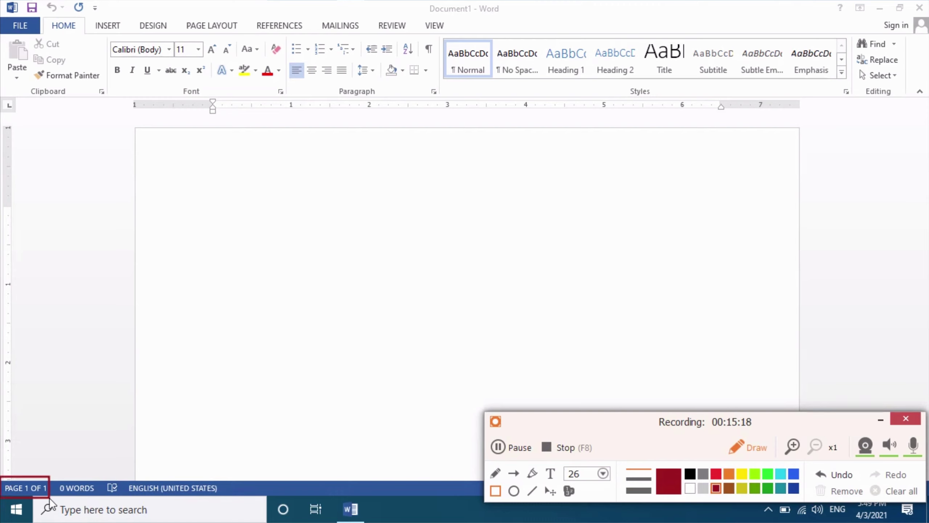
left_click(516, 474)
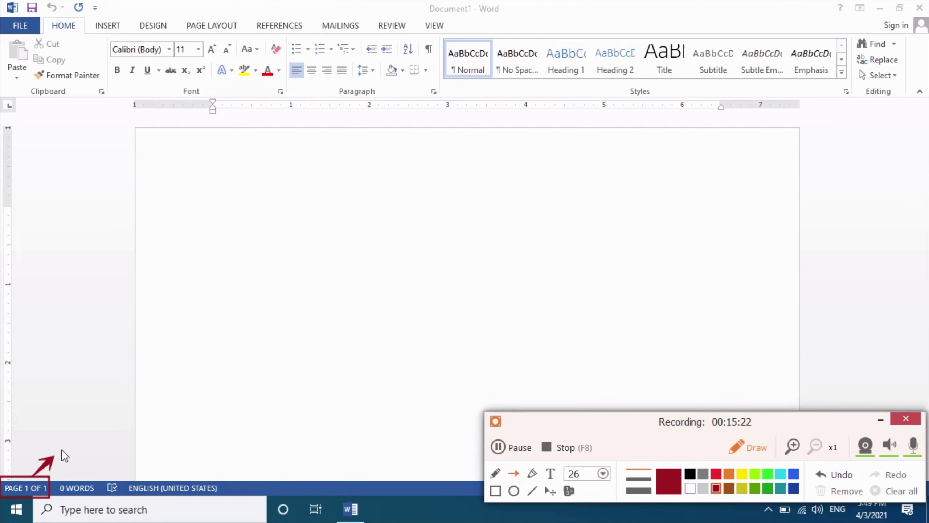
left_click_drag(33, 475, 170, 385)
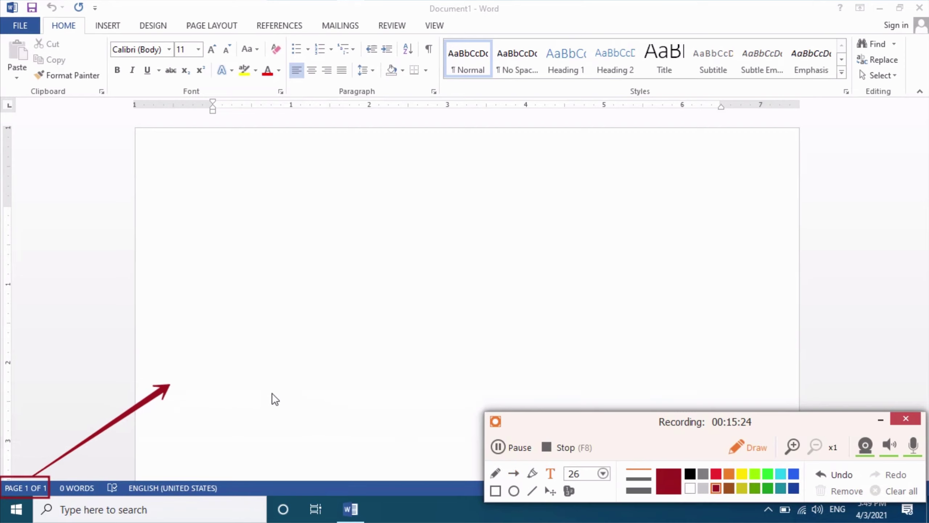
type("pag")
type("e coun")
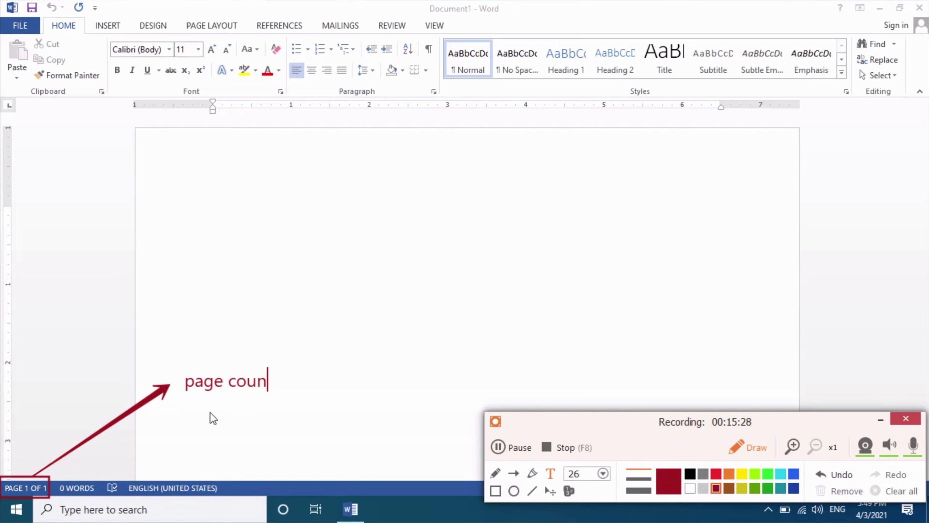
type("t")
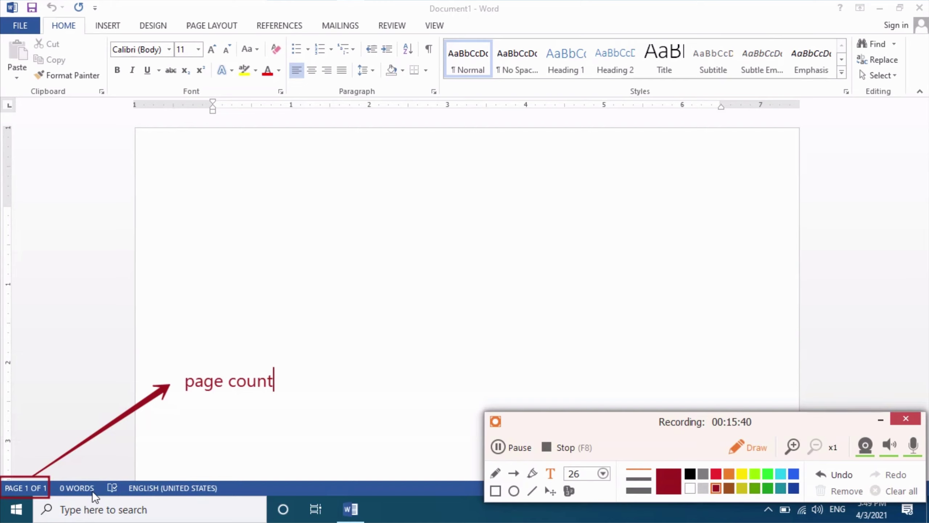
Box the 0 WORDS word counter in cyan and draw a black arrow up from it.
left_click(779, 472)
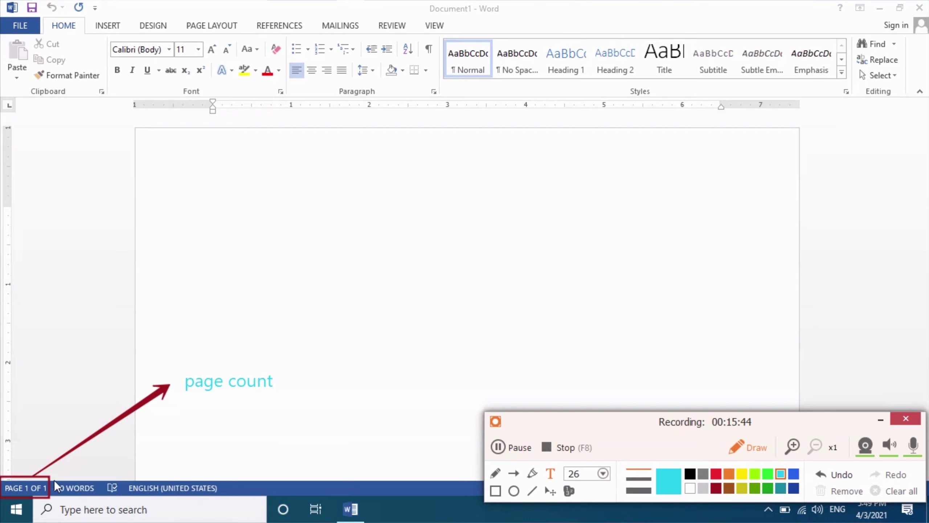
left_click(495, 490)
left_click_drag(57, 477, 61, 483)
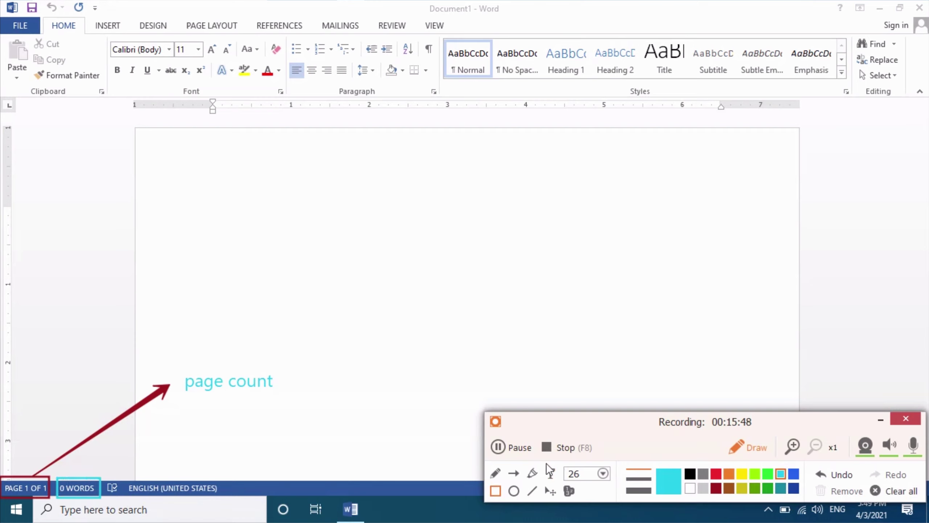
left_click(692, 473)
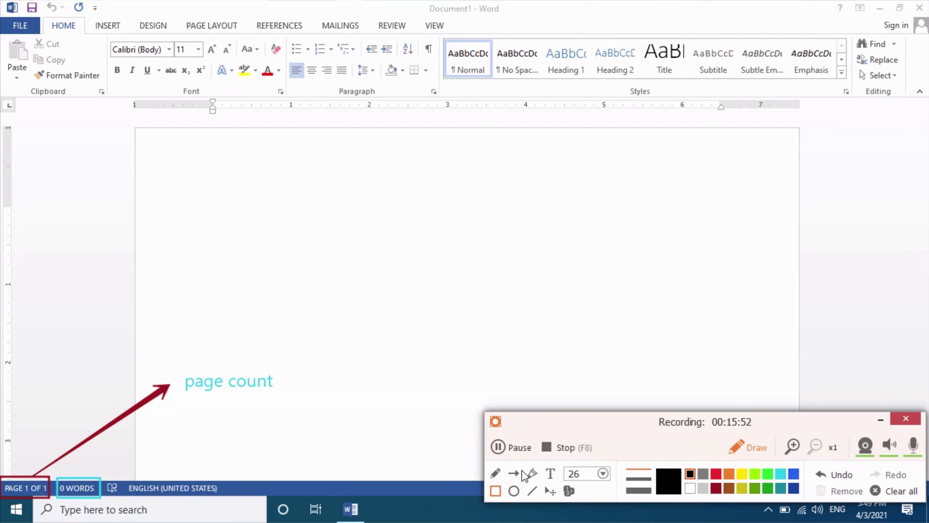
left_click(513, 474)
mouse_move(79, 476)
left_mouse_down()
mouse_move(380, 357)
mouse_move(382, 346)
left_mouse_up()
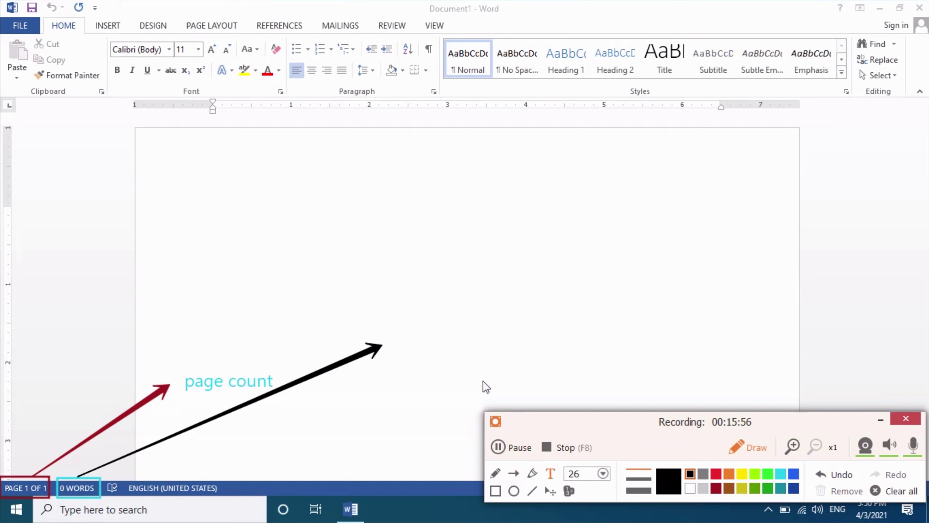
Finish the 'word count' label in dark blue and box the proofing indicator in dark blue.
left_click(388, 342)
type("rd co")
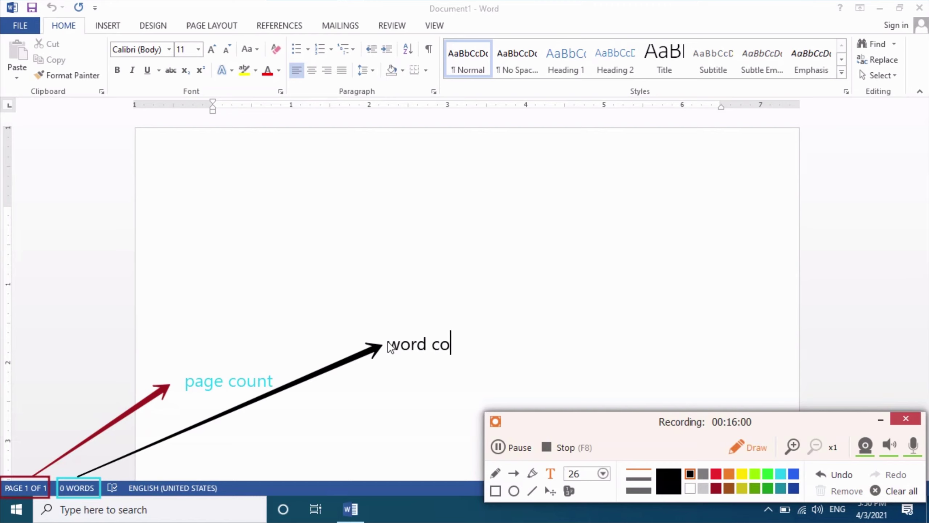
type("unt")
left_click(794, 488)
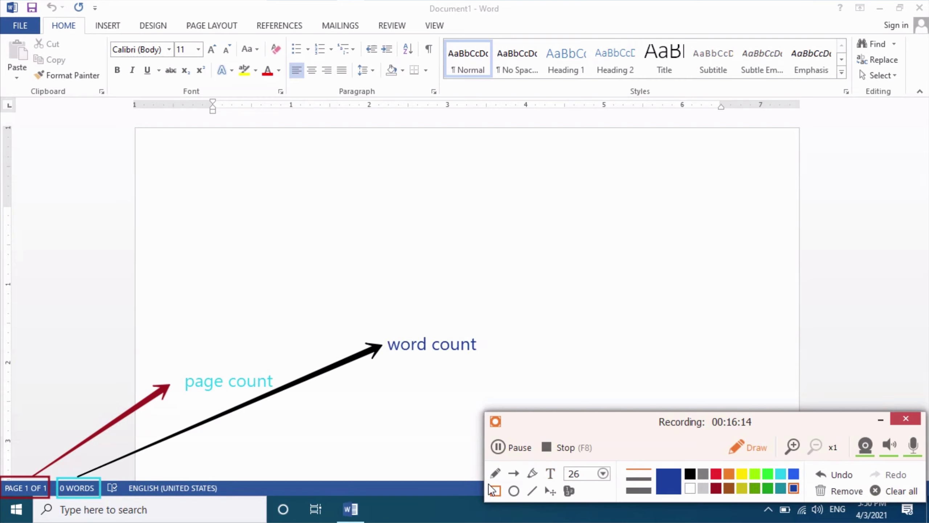
left_click_drag(100, 475, 124, 497)
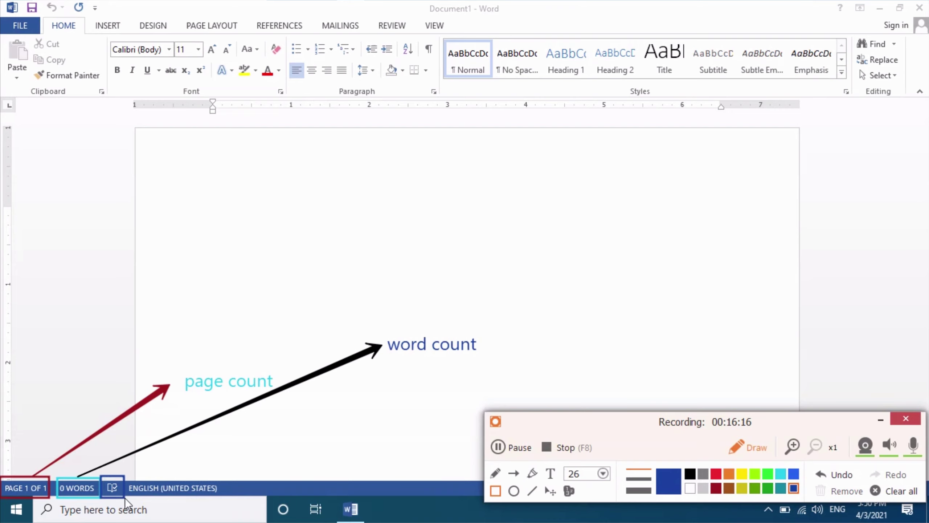
Draw a dark red arrow up from the proofing box and label its tip 'profing'.
left_click(716, 488)
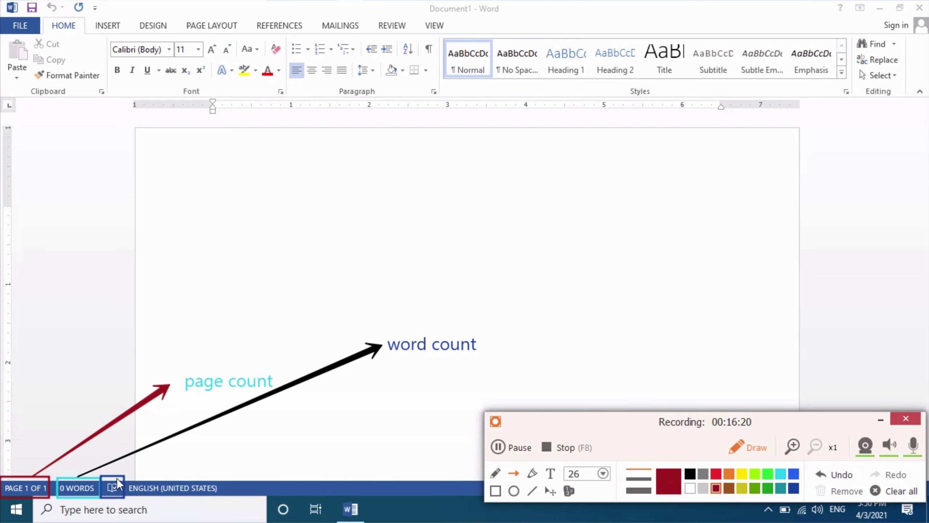
left_click_drag(116, 478, 481, 375)
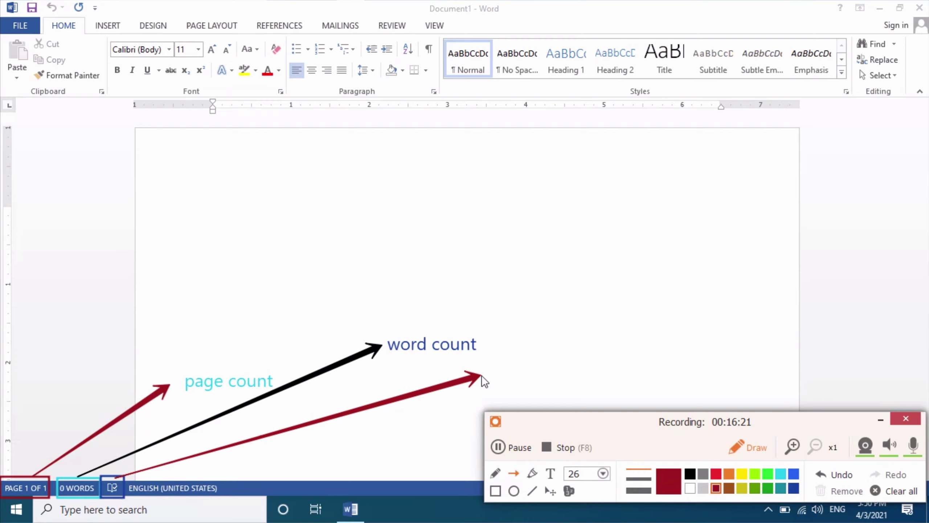
left_click(552, 475)
left_click(504, 373)
type("pr")
type("off")
key("BackSpace")
type("ing")
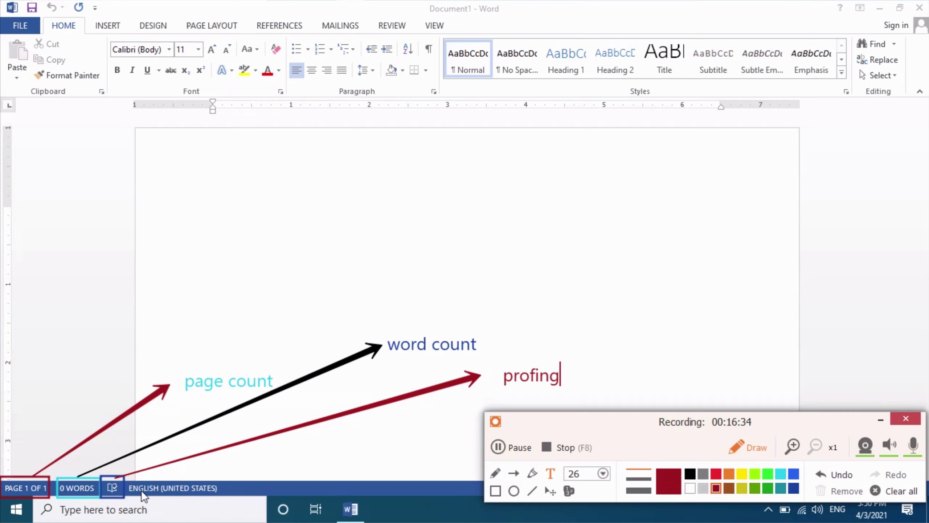
left_click(495, 490)
left_click(741, 474)
Box ENGLISH (UNITED STATES) in yellow and add a yellow arrow up to a 'language' label.
left_click_drag(125, 481, 225, 498)
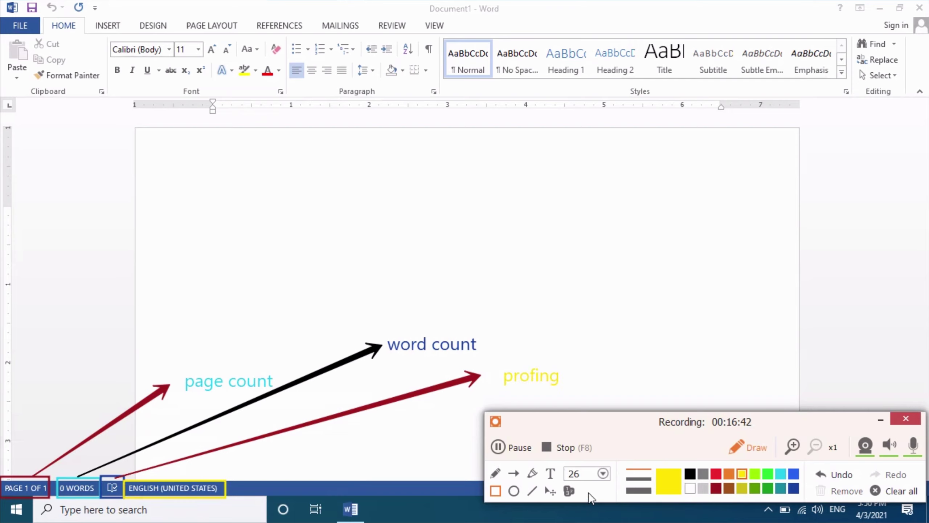
left_click(517, 473)
mouse_move(221, 484)
left_mouse_down()
mouse_move(292, 401)
mouse_move(370, 270)
left_mouse_up()
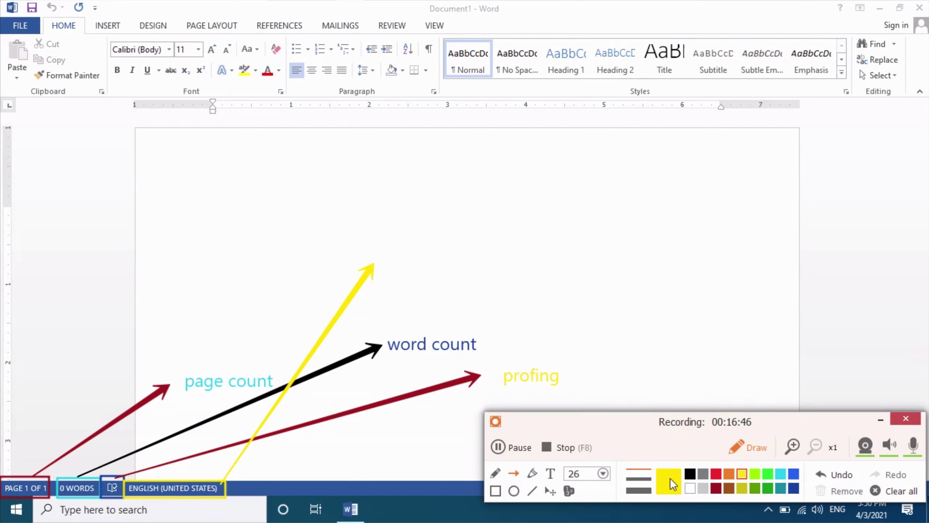
left_click(550, 473)
type("lan")
type("guage")
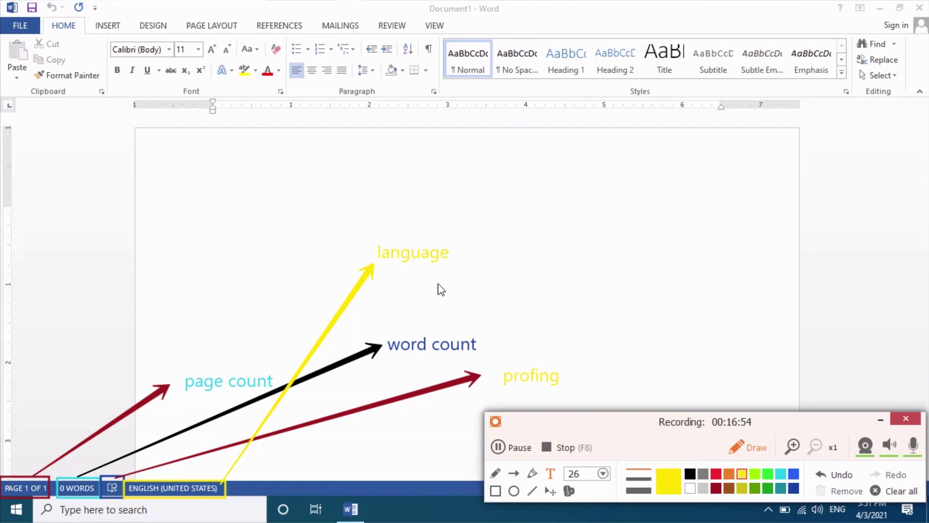
Clear all annotations, then move the recorder toolbar bottom-left, minimise it and restore it.
left_click(894, 492)
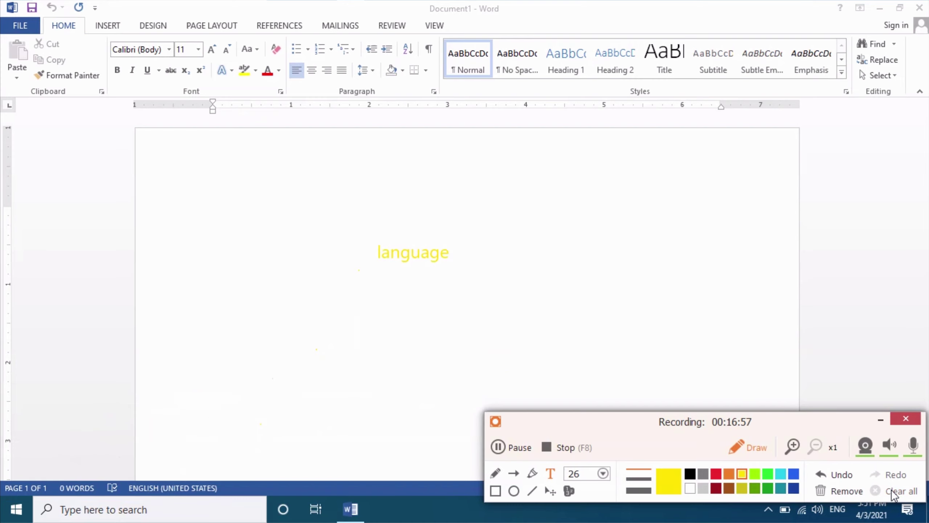
left_click(853, 496)
left_click_drag(766, 436, 247, 379)
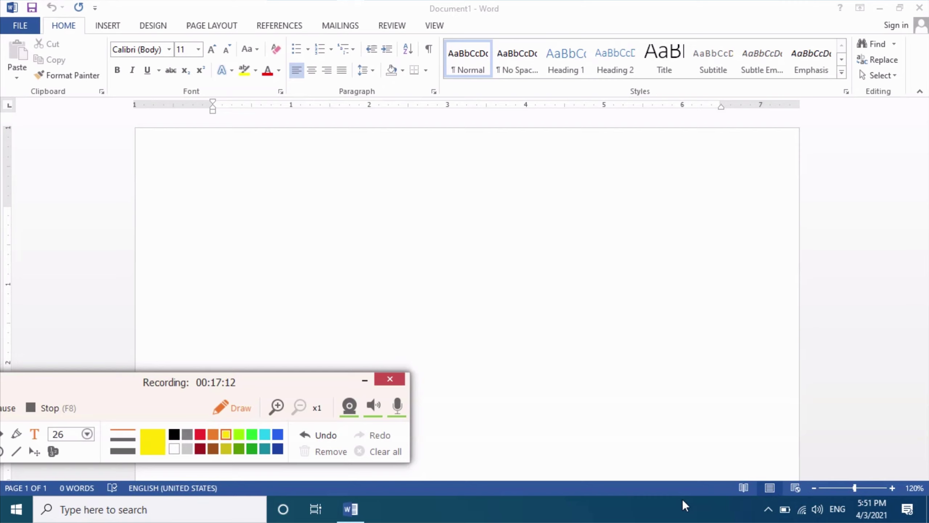
left_click(365, 380)
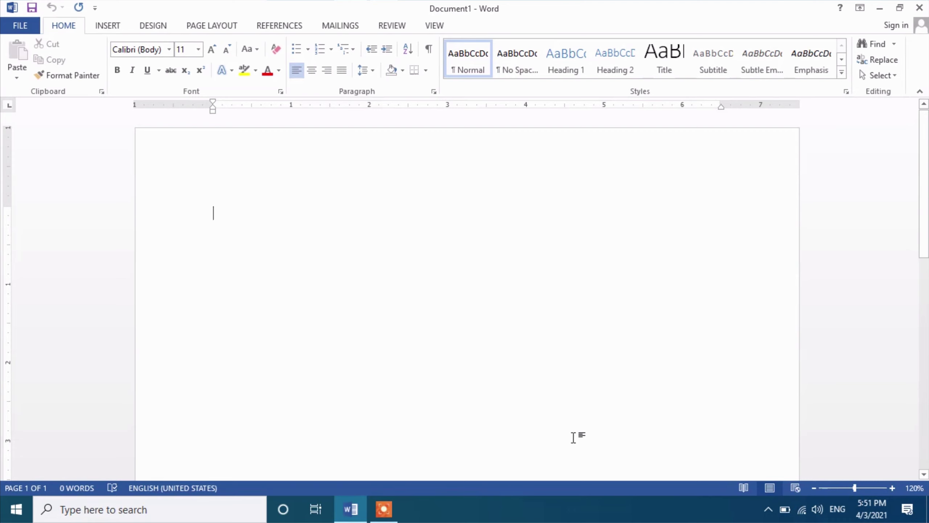
left_click(383, 509)
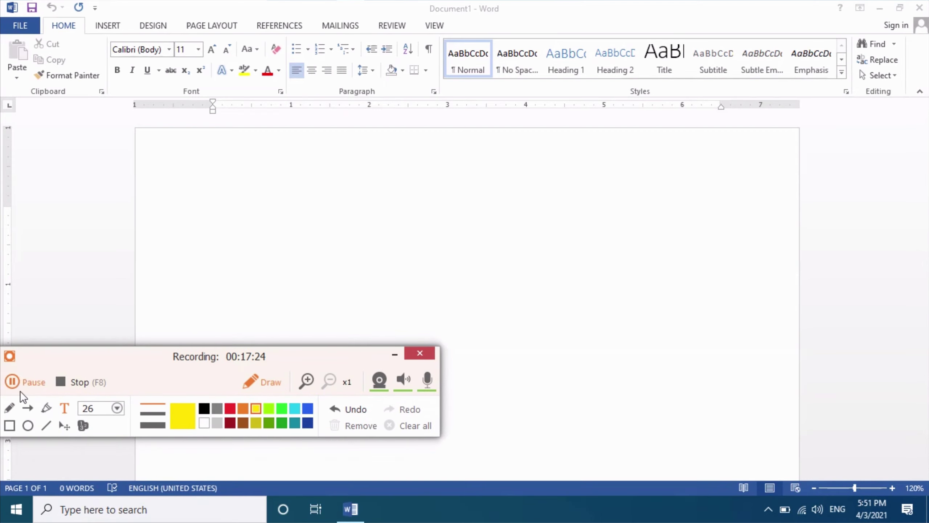
Box the Read Mode view button in yellow with an arrow up to a 'read m' label.
left_click(10, 425)
left_click_drag(729, 472, 755, 498)
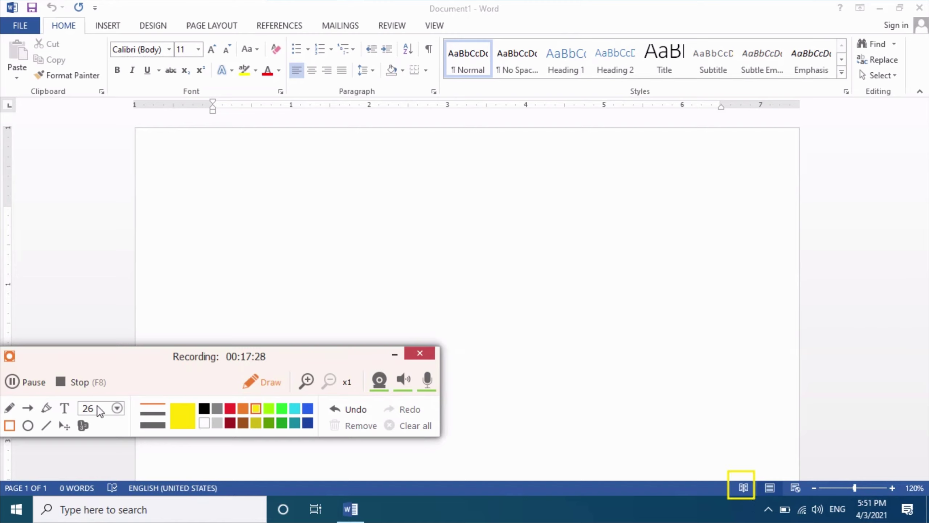
left_click(27, 407)
left_click_drag(736, 470, 663, 359)
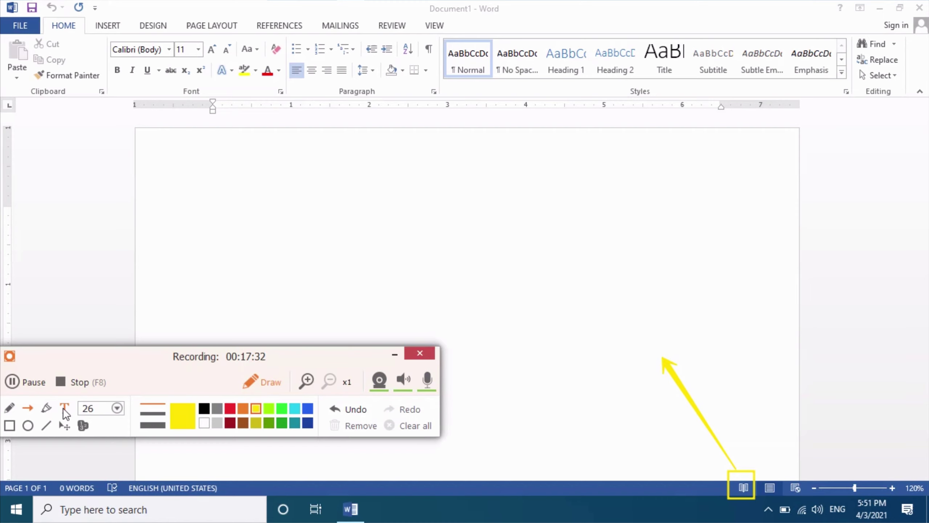
left_click(64, 408)
left_click(621, 343)
type("r")
type("ead mode")
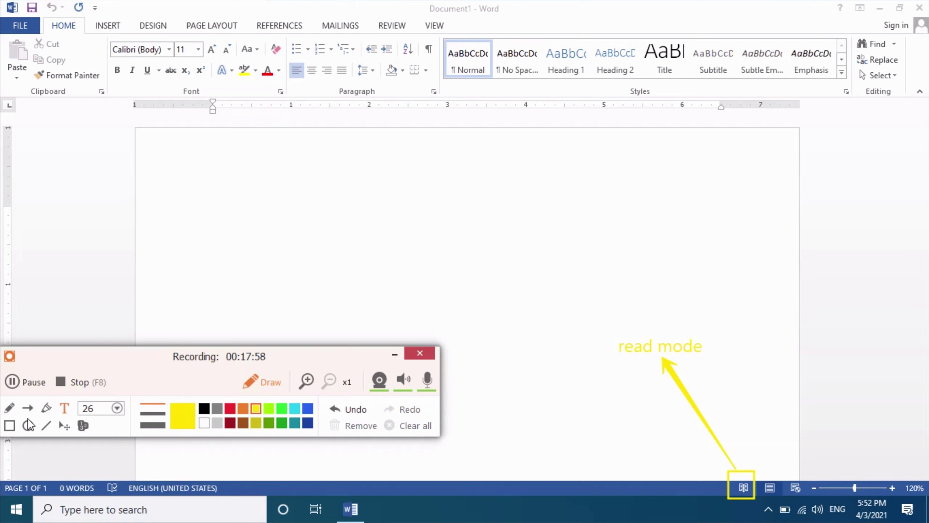
Box the Print Layout view button in red.
left_click(10, 427)
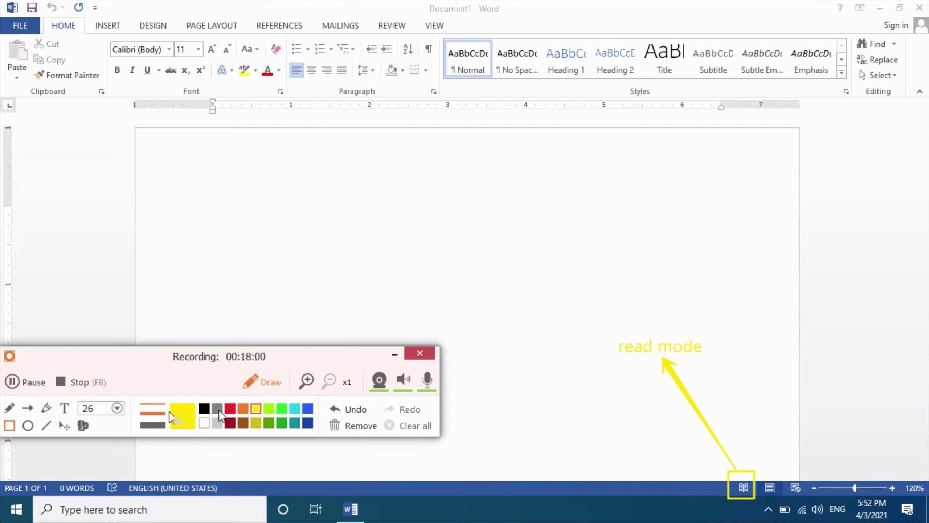
left_click(230, 409)
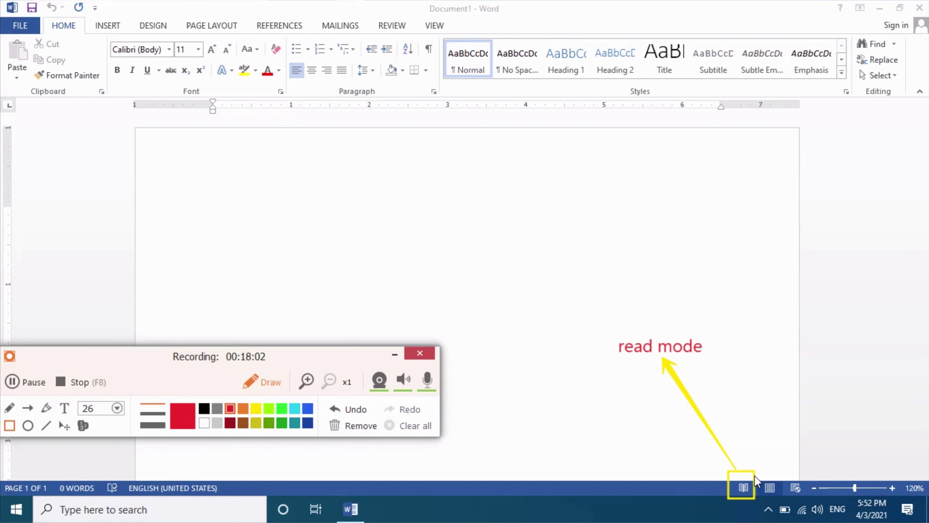
left_click_drag(755, 475, 779, 501)
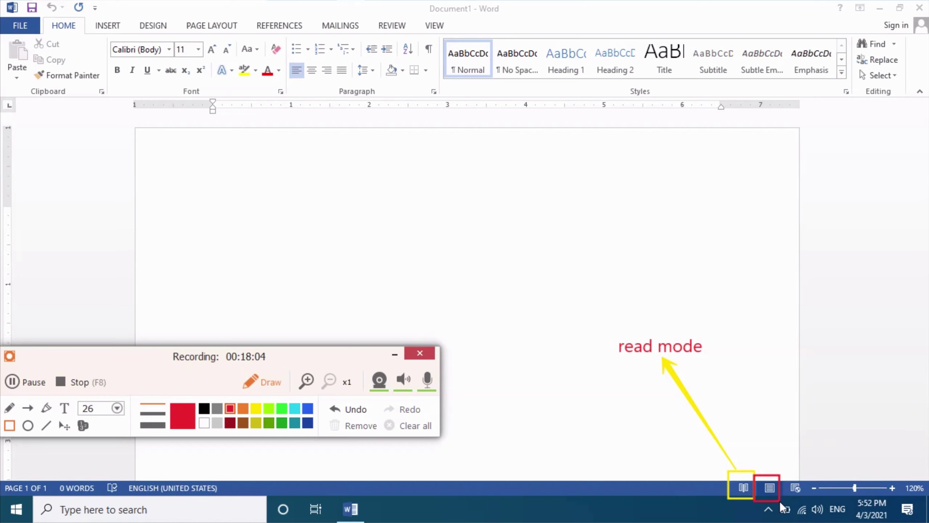
Draw a red arrow up from the Print Layout box and label it 'print layout'.
left_click(28, 408)
left_click_drag(768, 474, 756, 304)
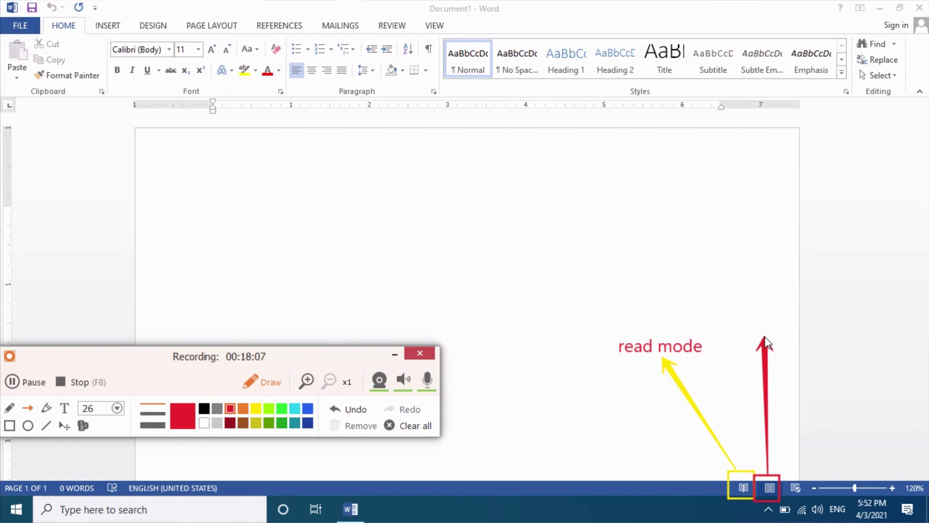
left_click(64, 407)
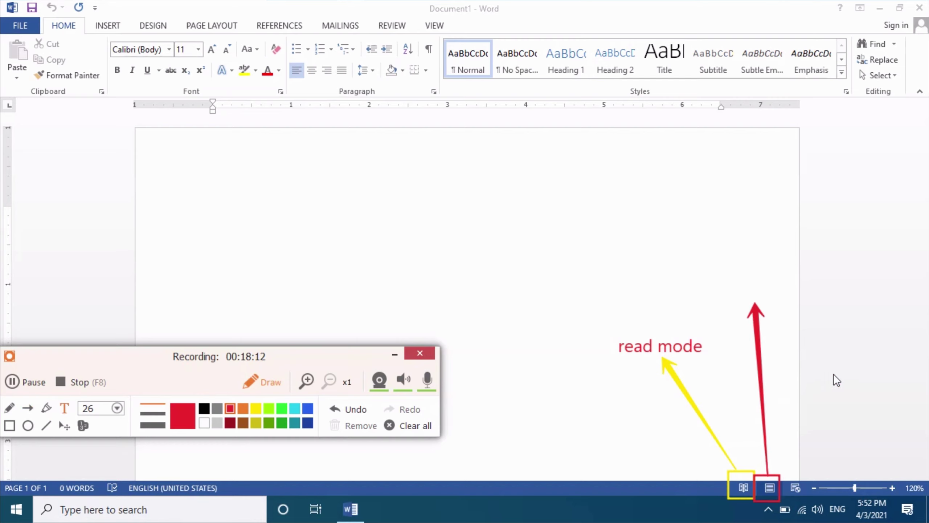
type("print ")
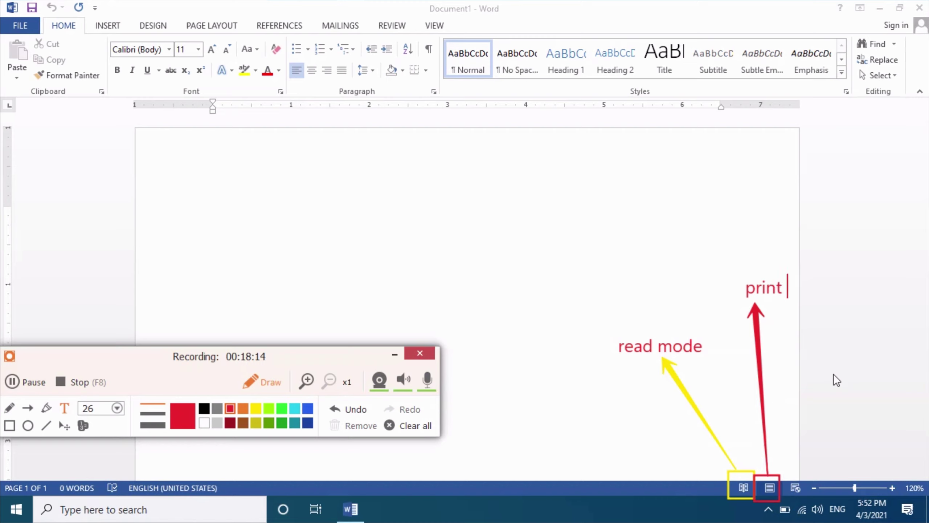
type("layout")
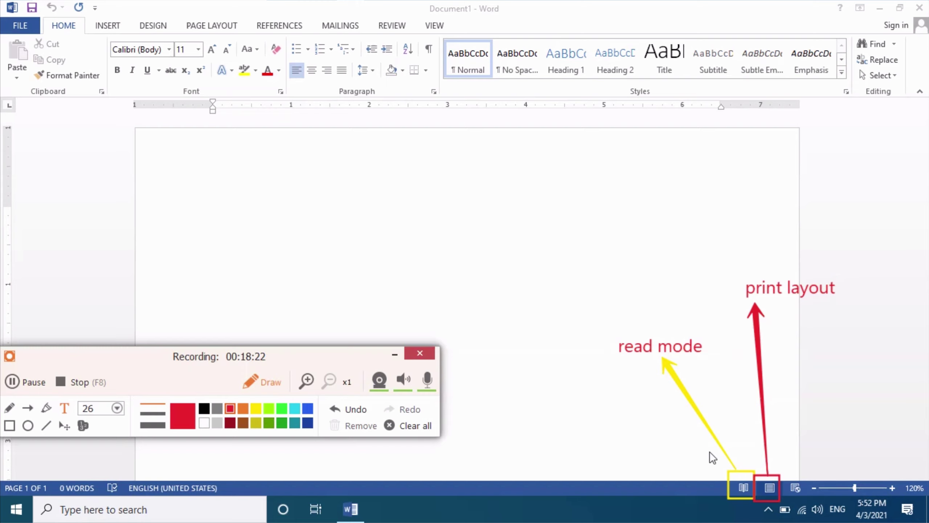
Box the Web Layout view button in blue.
left_click(11, 424)
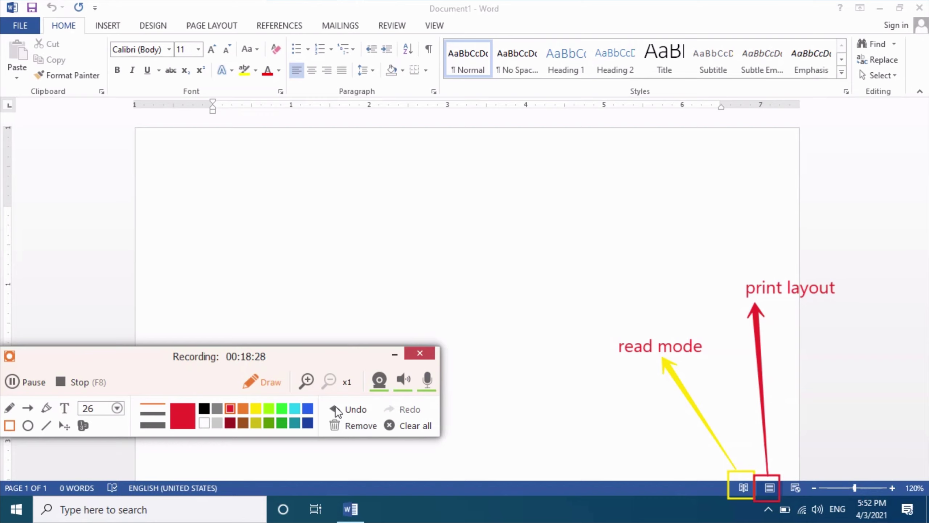
left_click(308, 408)
left_click_drag(782, 475, 801, 498)
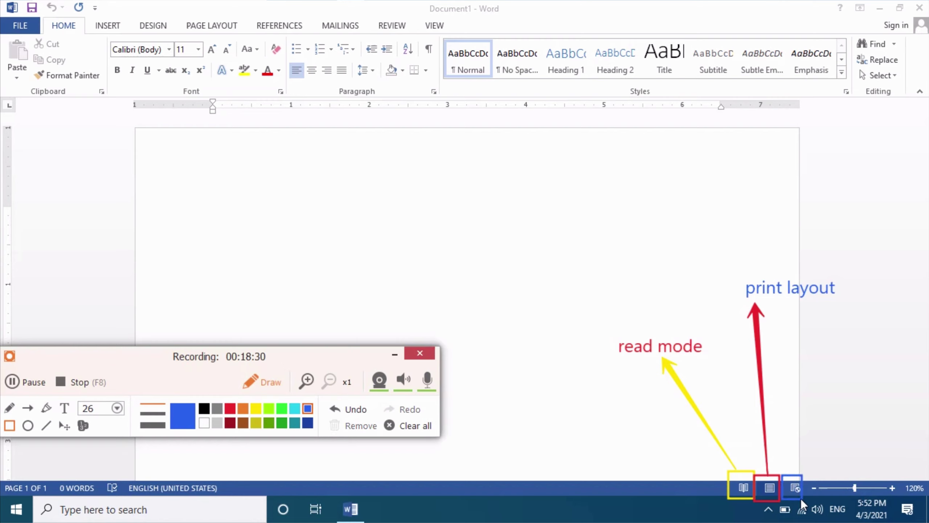
Add a blue arrow labelled 'web layout' from the Web Layout box, and box the zoom slider with 120%.
left_click(29, 408)
mouse_move(796, 475)
left_mouse_down()
mouse_move(625, 311)
mouse_move(614, 252)
left_mouse_up()
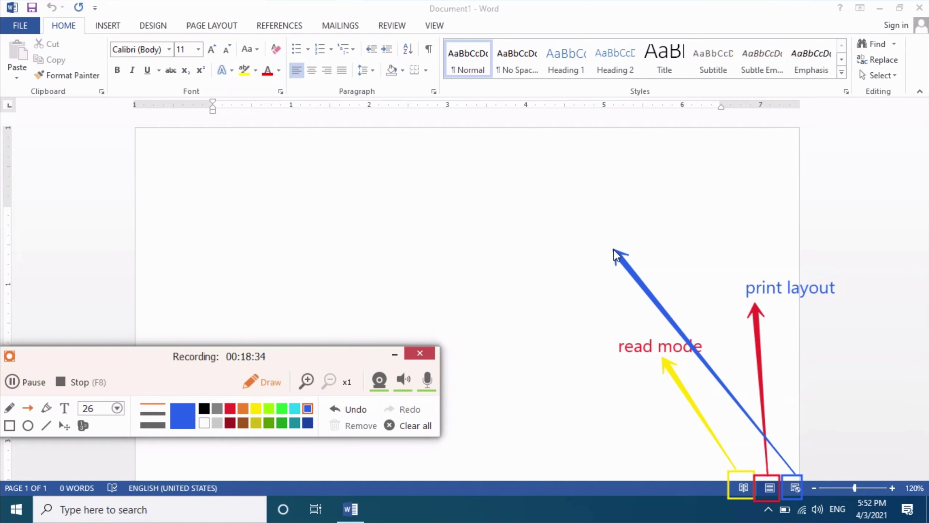
left_click(65, 408)
type("web")
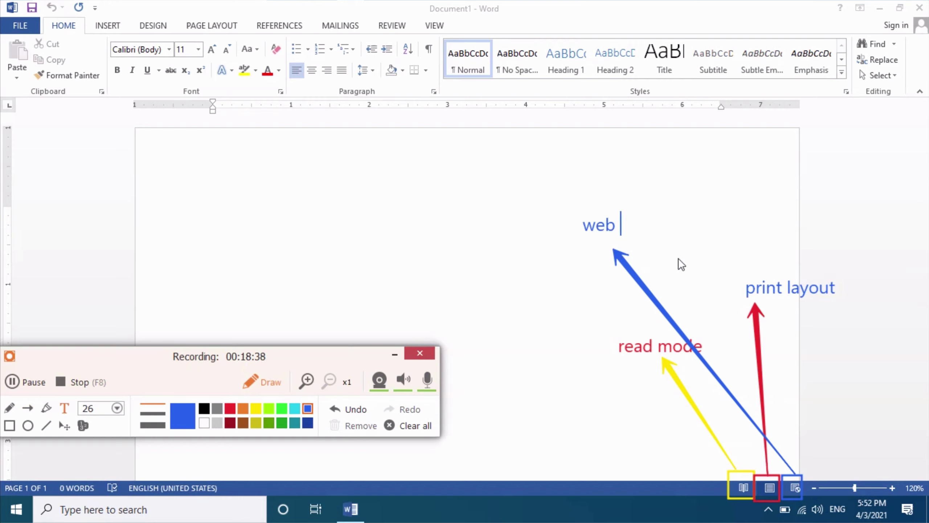
type(" lay")
type("out")
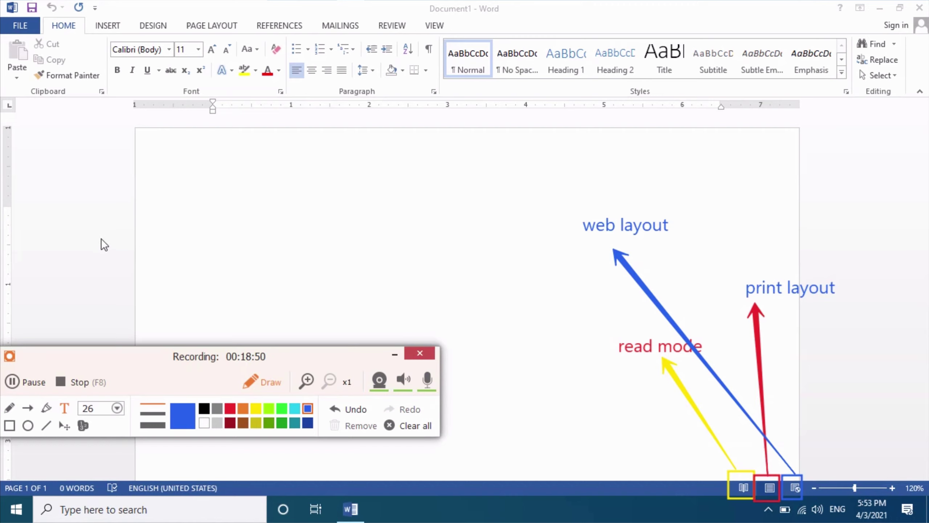
left_click(14, 427)
mouse_move(808, 475)
left_mouse_down()
mouse_move(889, 512)
mouse_move(928, 512)
left_mouse_up()
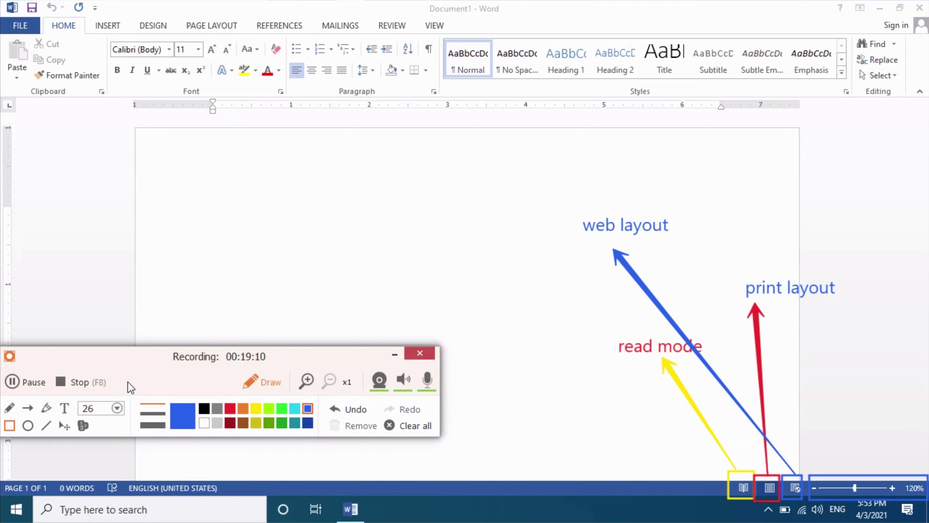
Draw a red arrow up from the zoom-out box and label it 'zoom out'.
key("ctrl+alt+h")
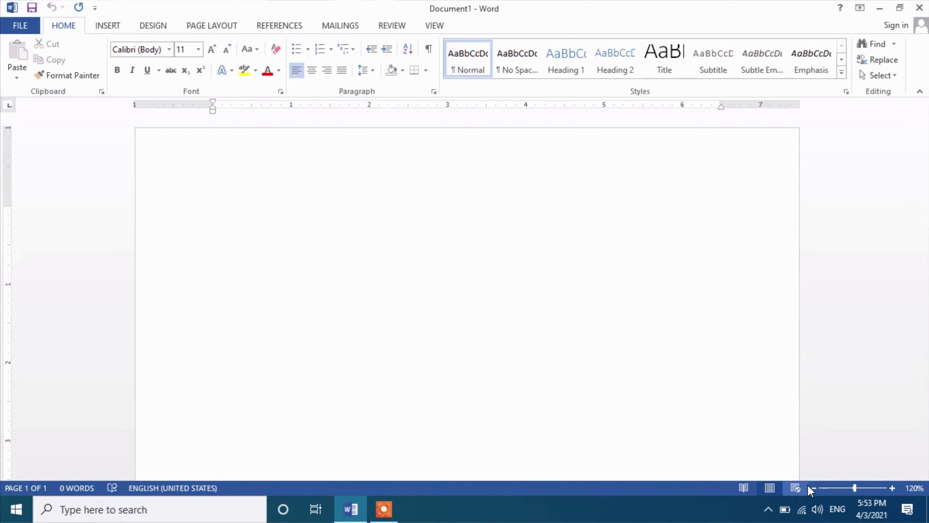
key("ctrl+alt+h")
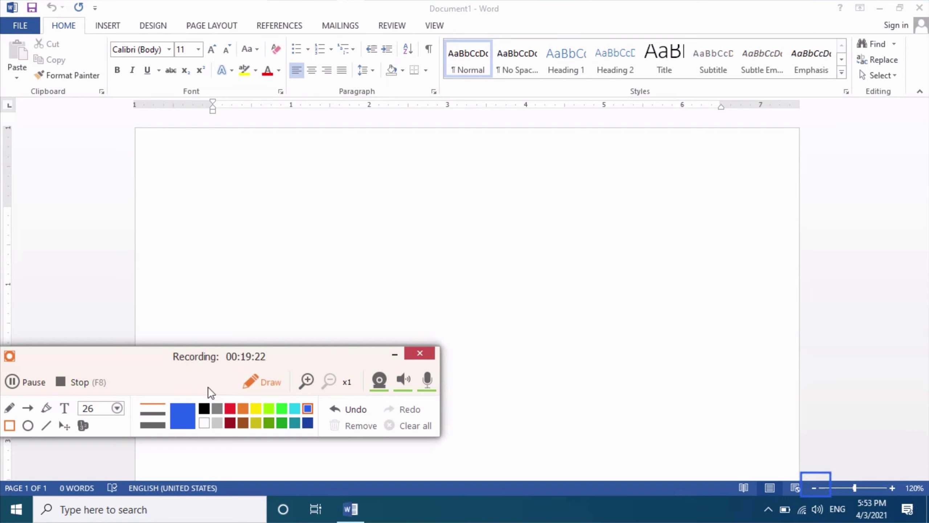
left_click(230, 407)
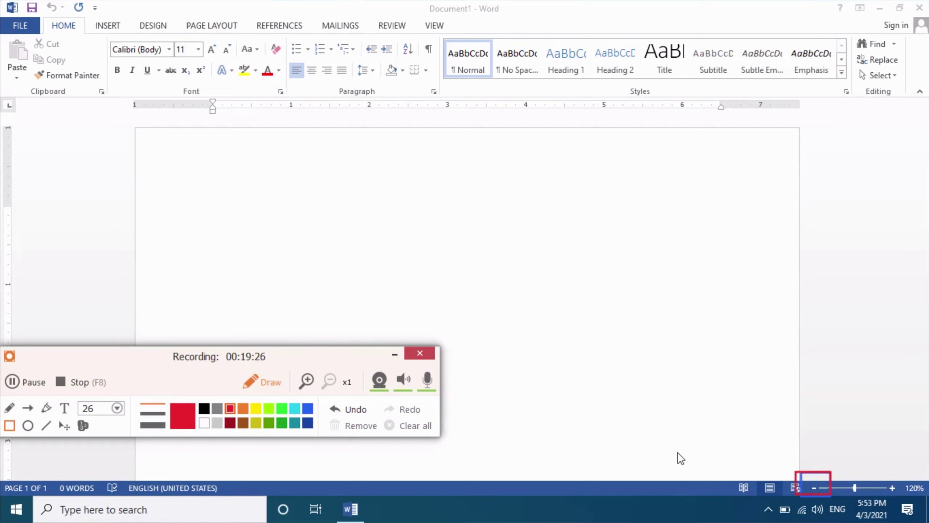
left_click(26, 408)
left_click_drag(807, 476, 673, 347)
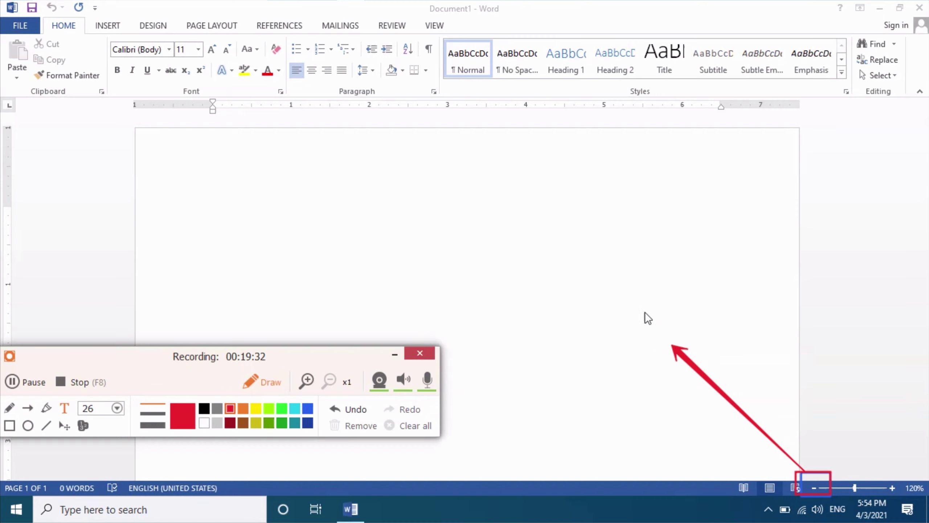
type("zoo")
type("m out")
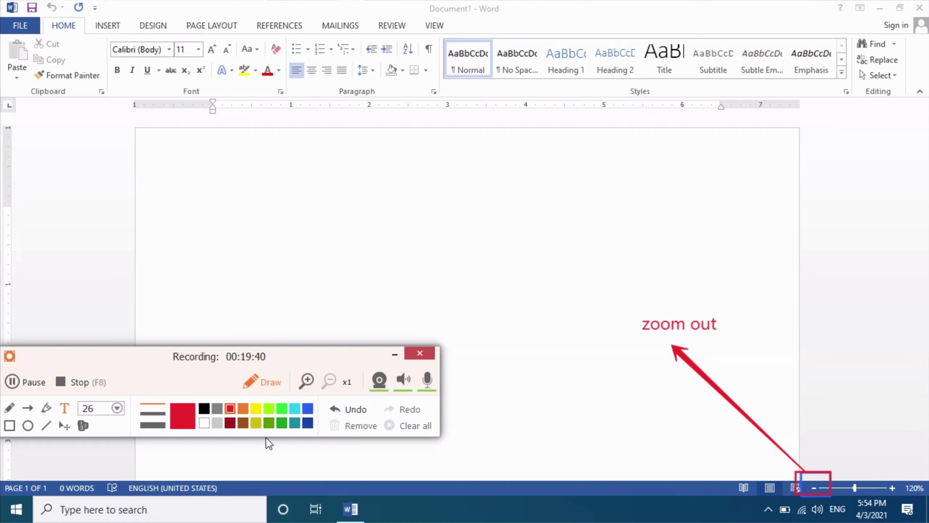
Box the zoom-in (+) control in dark red.
left_click(230, 423)
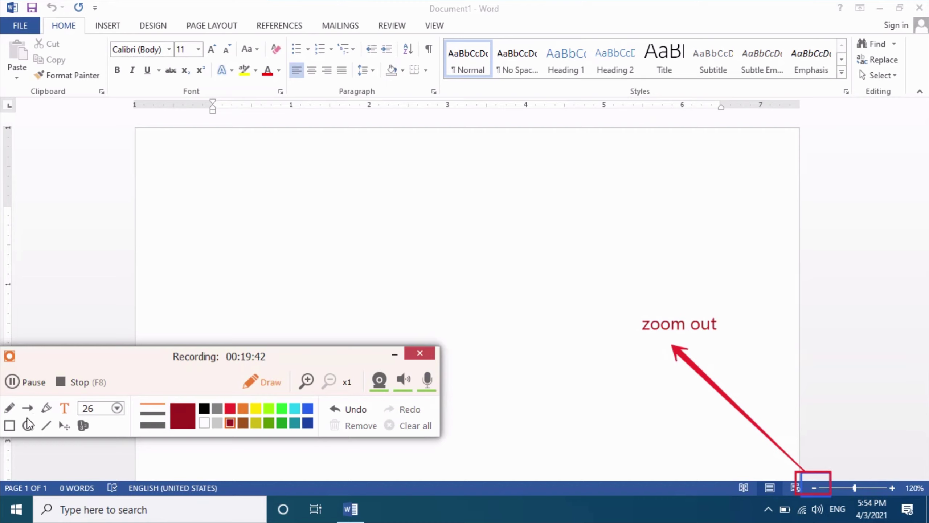
left_click(9, 426)
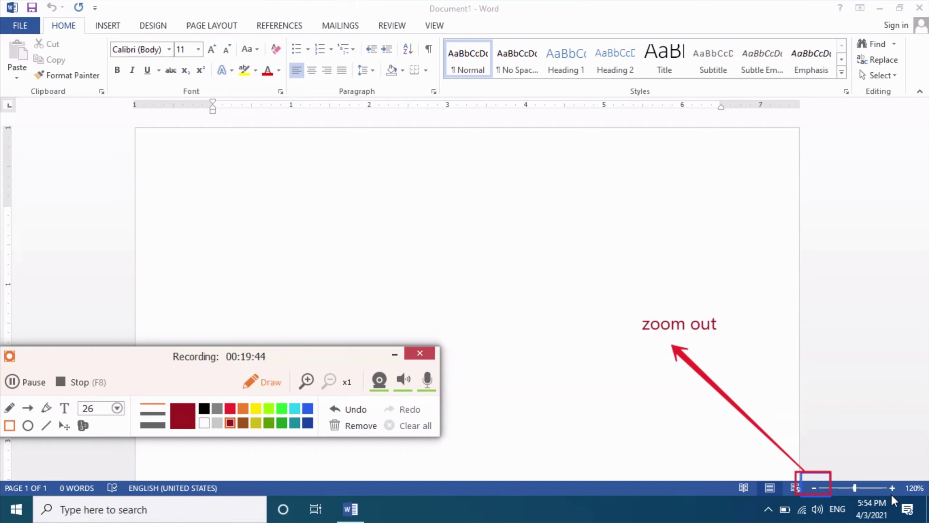
left_click_drag(900, 494, 877, 473)
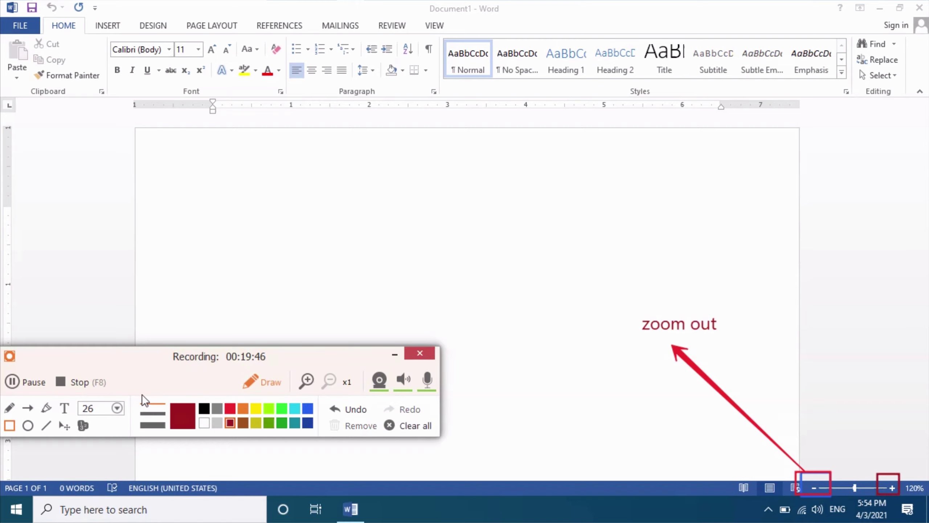
Draw a dark red arrow up from the zoom-in box and label it 'zoom in'.
left_click(27, 407)
left_click_drag(886, 470, 858, 334)
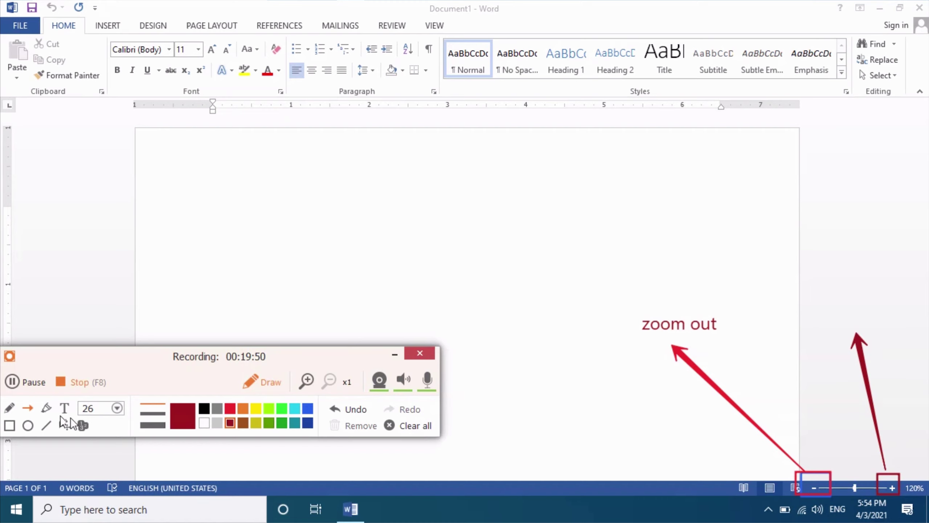
left_click(64, 407)
type("zoom ")
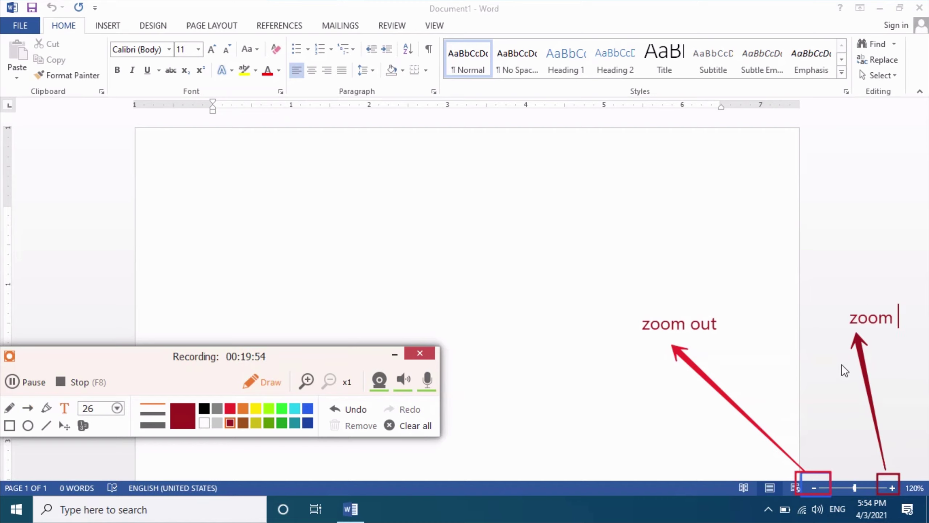
type("in")
Box the 120% zoom level with an arrow to a 'zoom status' label, then clear the annotations.
left_click(9, 426)
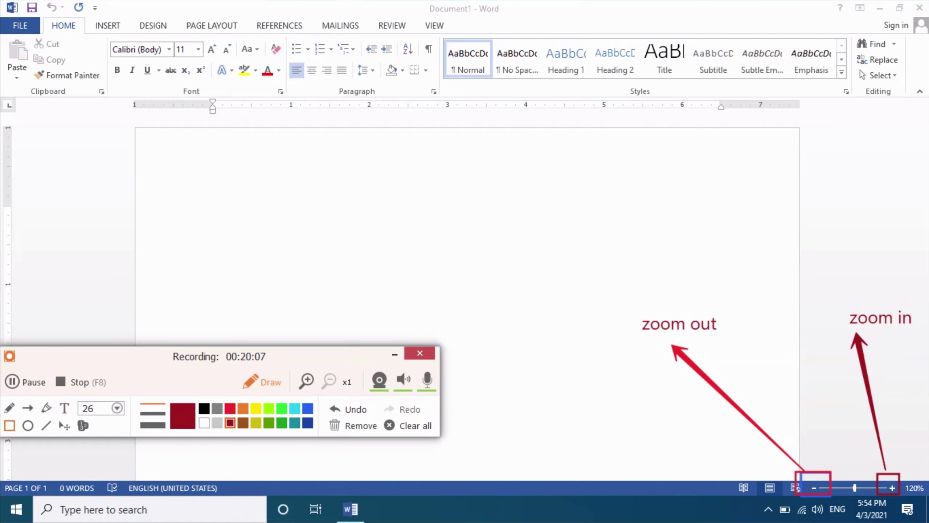
left_click_drag(904, 476, 923, 494)
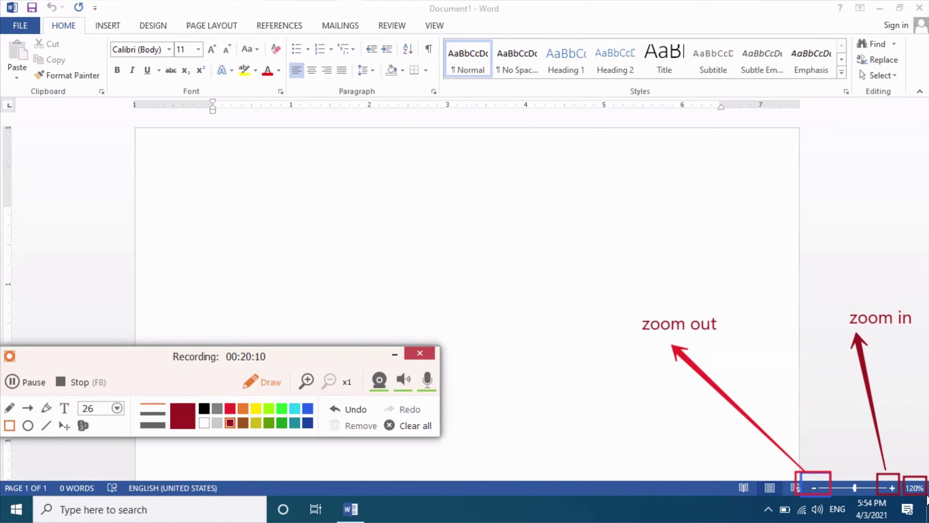
left_click(27, 408)
mouse_move(918, 477)
left_mouse_down()
mouse_move(757, 309)
mouse_move(738, 272)
left_mouse_up()
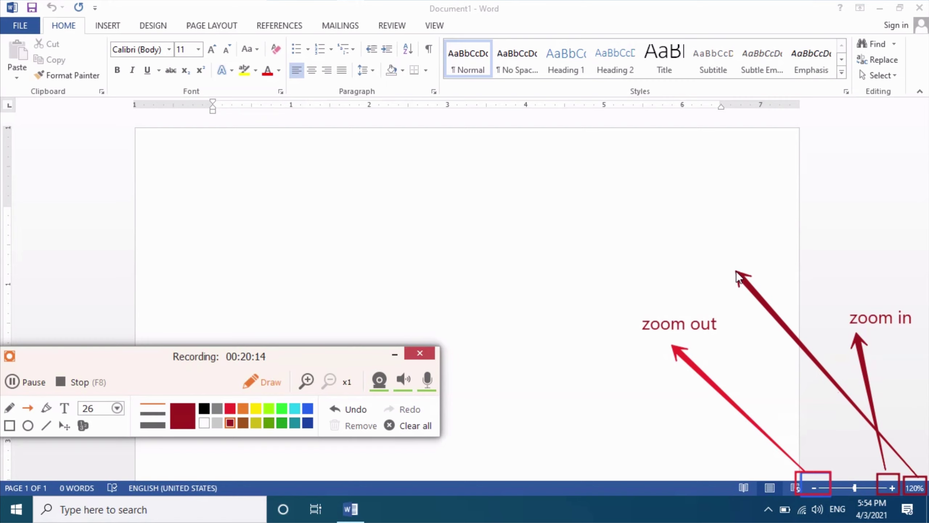
left_click(64, 407)
type("z")
type("oom st")
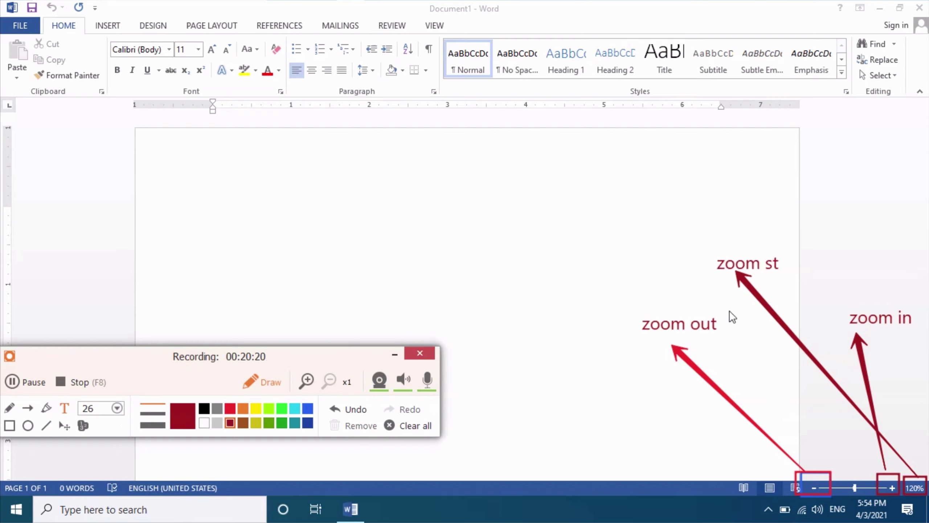
type("atus")
left_click(416, 425)
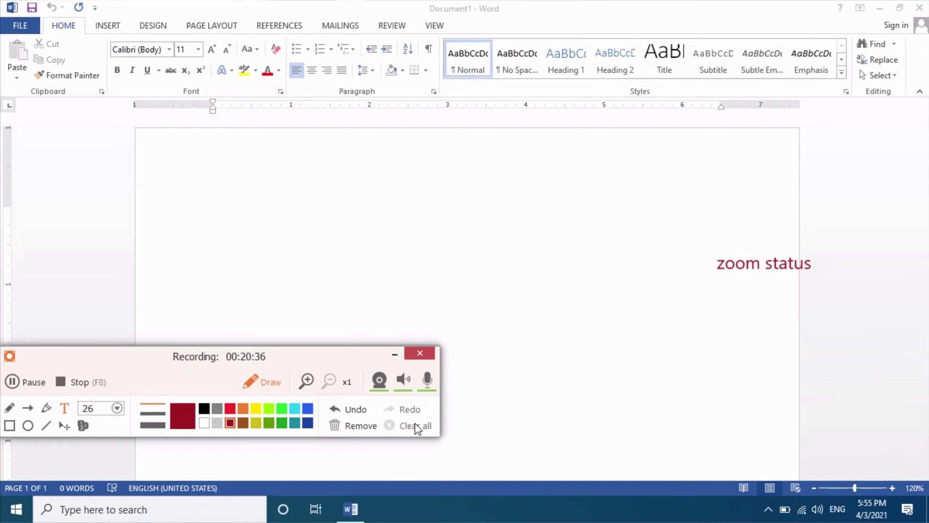
Open the document's Info page and undo the leftover zoom status label.
left_click(20, 22)
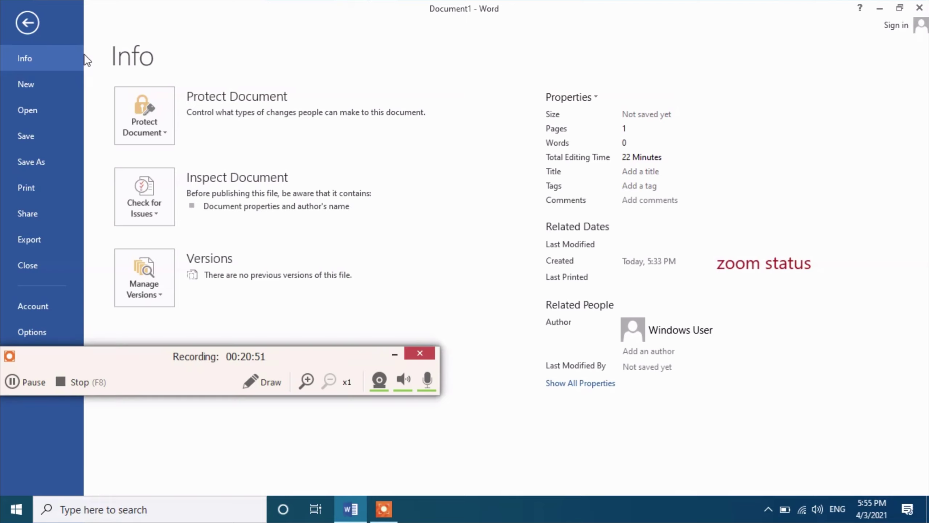
left_click(262, 382)
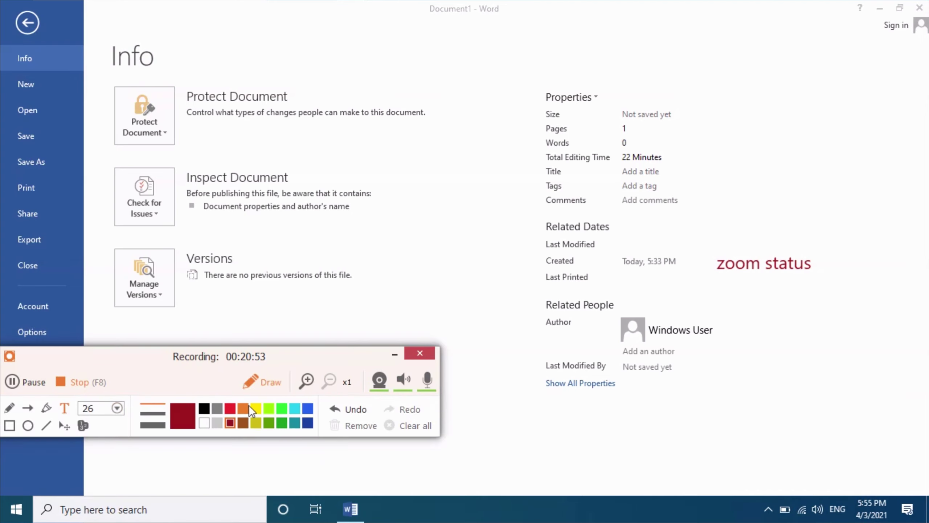
left_click(355, 409)
Box the Info heading and draw an arrow rightward from it.
left_click(9, 426)
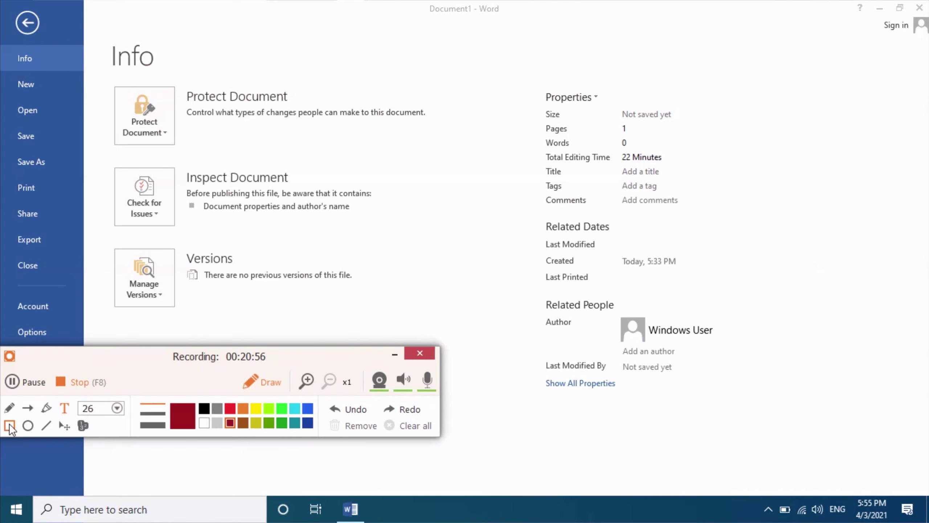
left_click_drag(98, 33, 177, 72)
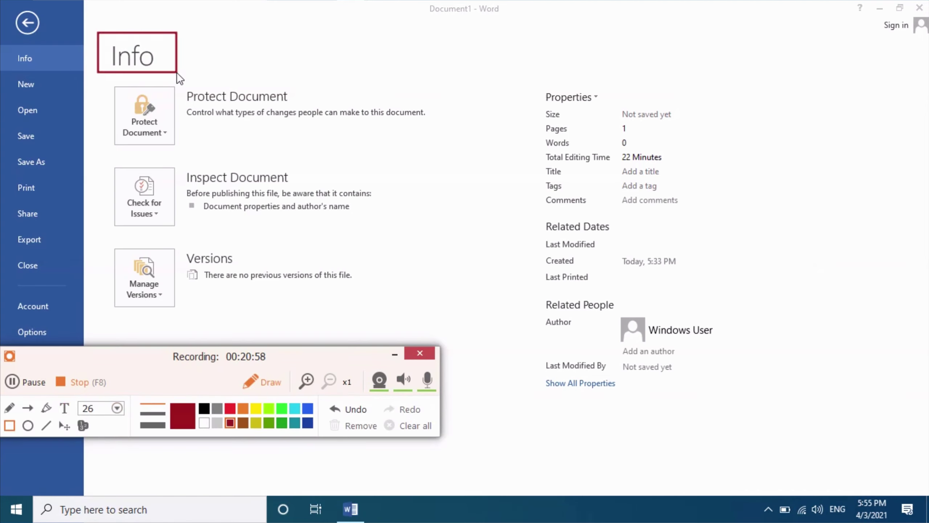
left_click_drag(191, 362, 317, 442)
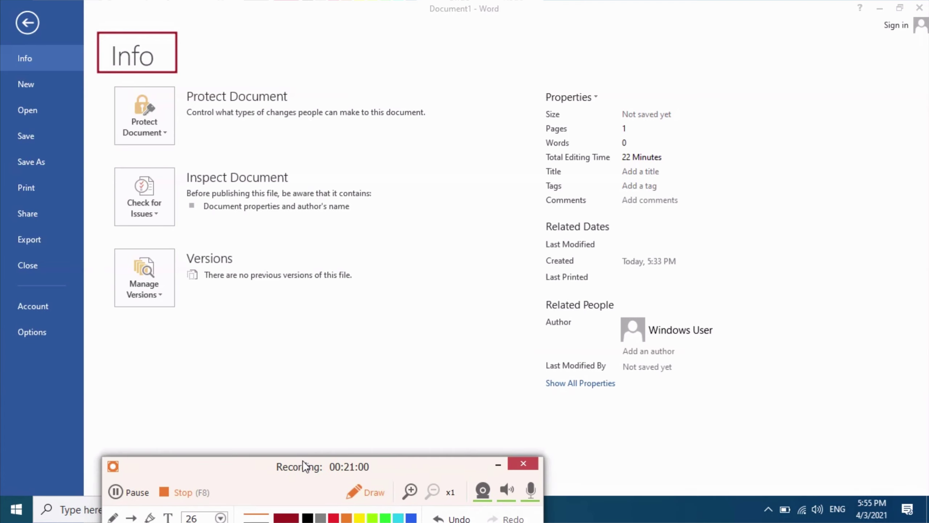
left_click(190, 488)
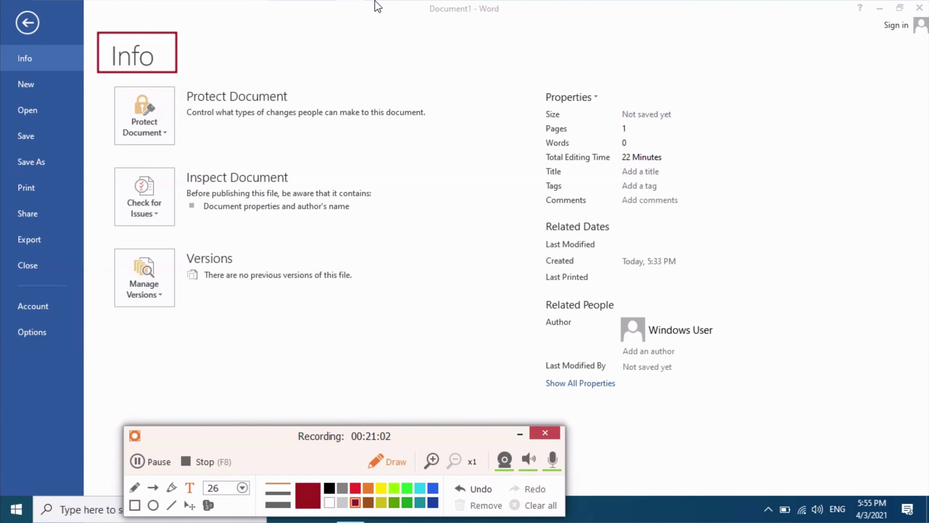
left_click(156, 487)
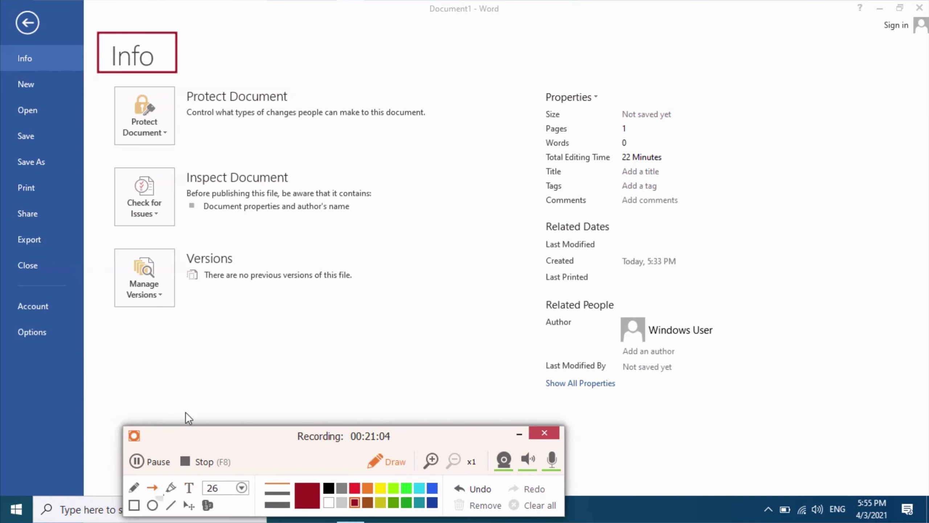
left_click_drag(169, 50, 262, 53)
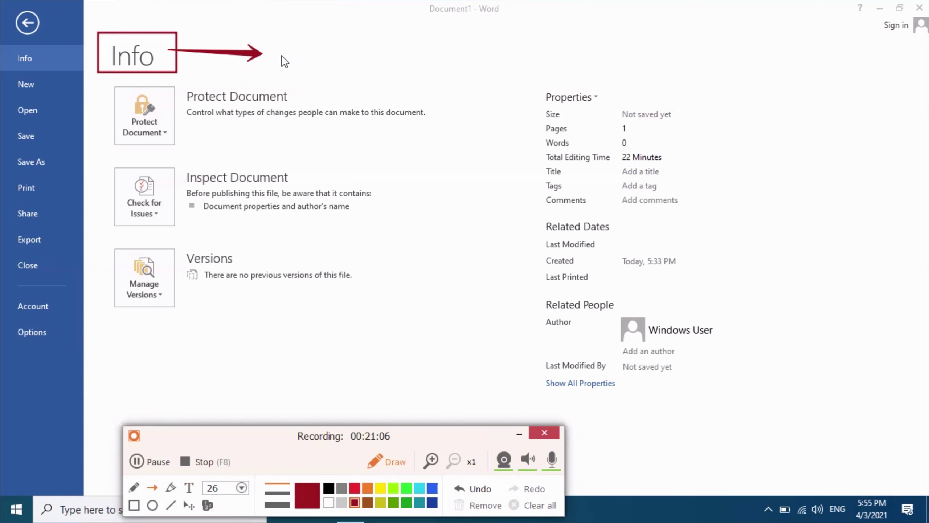
Caption the arrow 'word information' and box the Properties panel.
left_click(188, 488)
type("wo")
type("rd in")
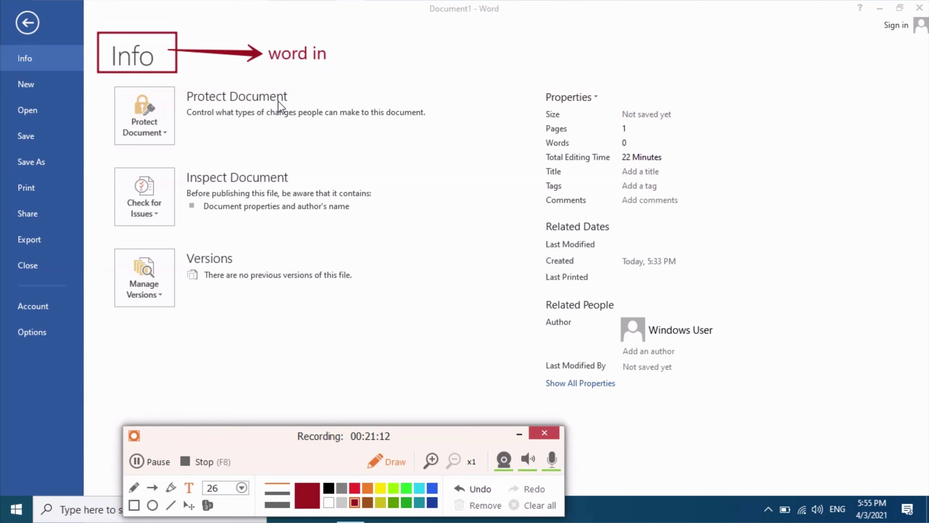
type("fot")
key("BackSpace")
type("r")
type("mation")
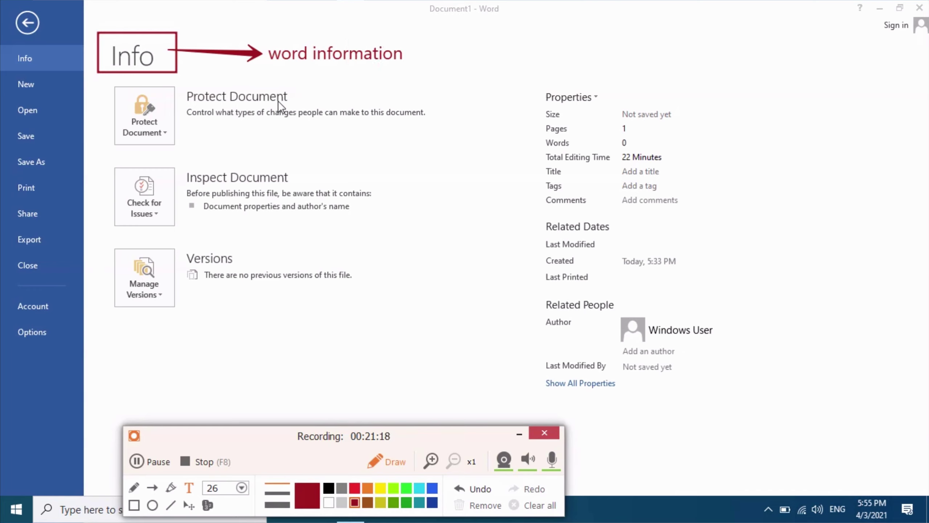
left_click(134, 504)
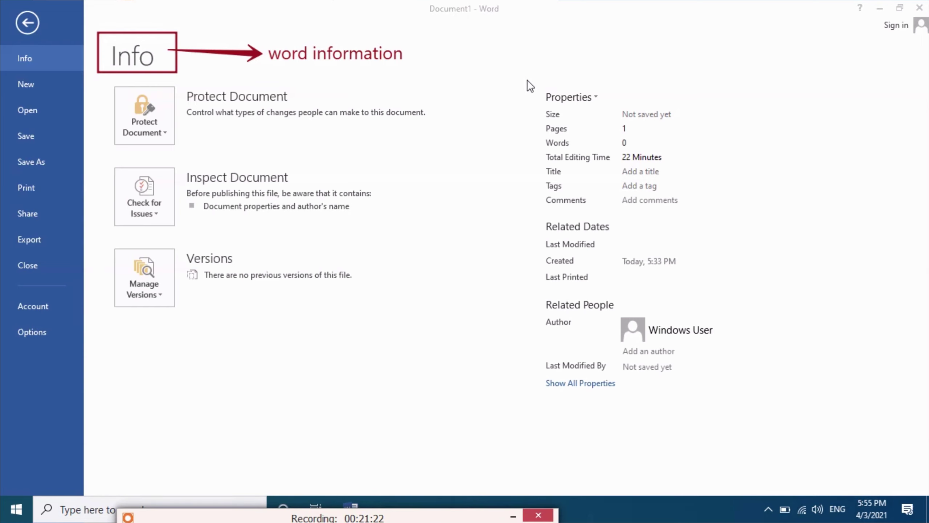
mouse_move(527, 80)
left_mouse_down()
mouse_move(607, 294)
mouse_move(746, 409)
left_mouse_up()
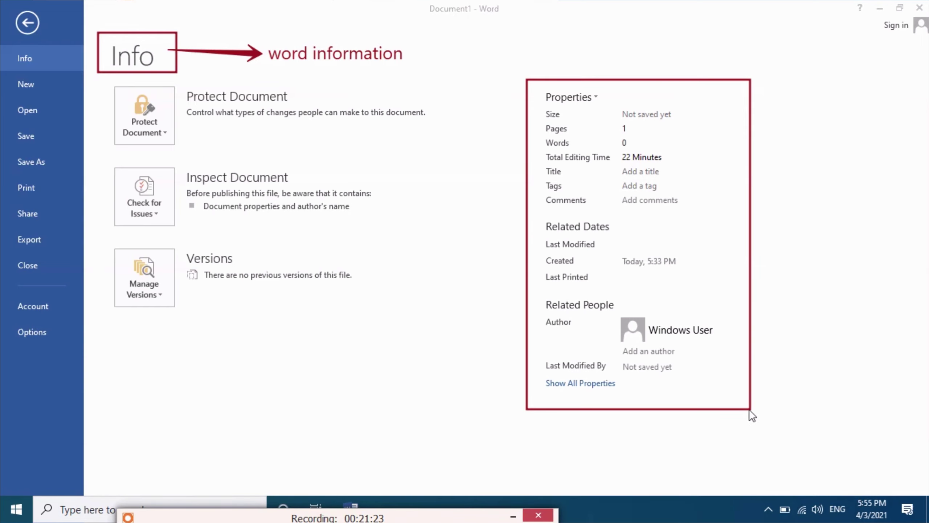
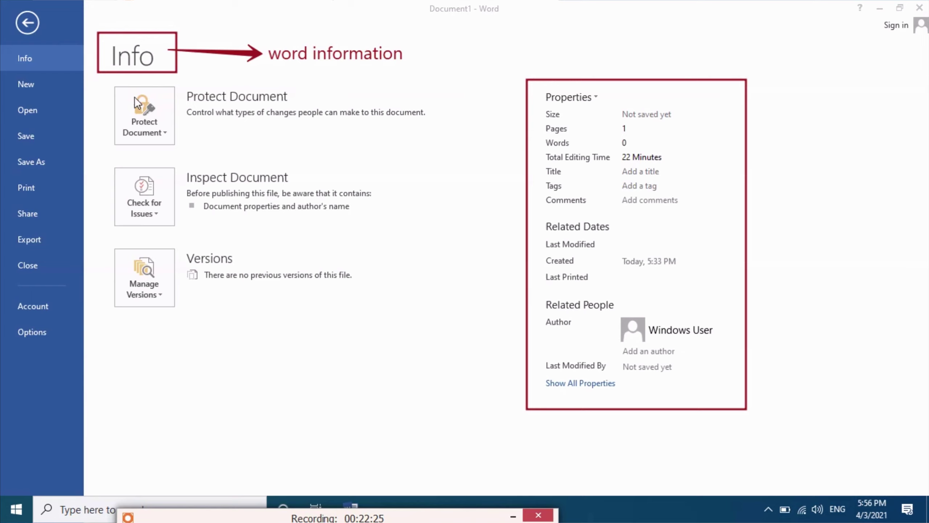
Outline the three Info page sections, then remove all the annotations.
left_click_drag(103, 84, 450, 326)
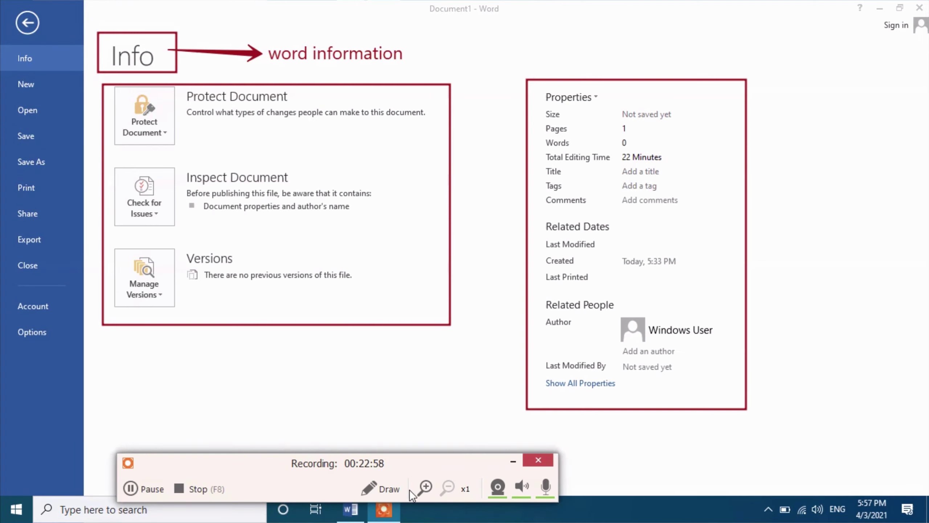
left_click(382, 489)
left_click(454, 475)
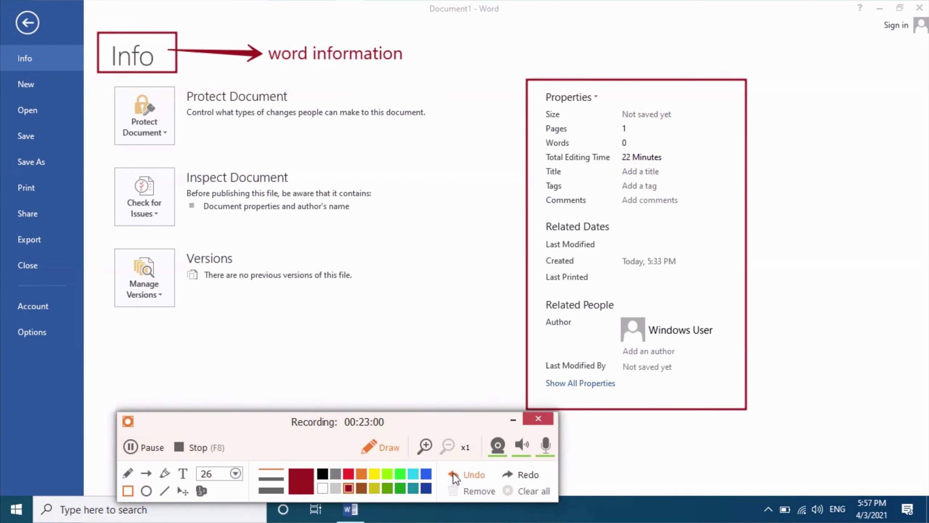
left_click(146, 491)
left_click(485, 473)
left_click(484, 474)
left_click(485, 474)
left_click(475, 475)
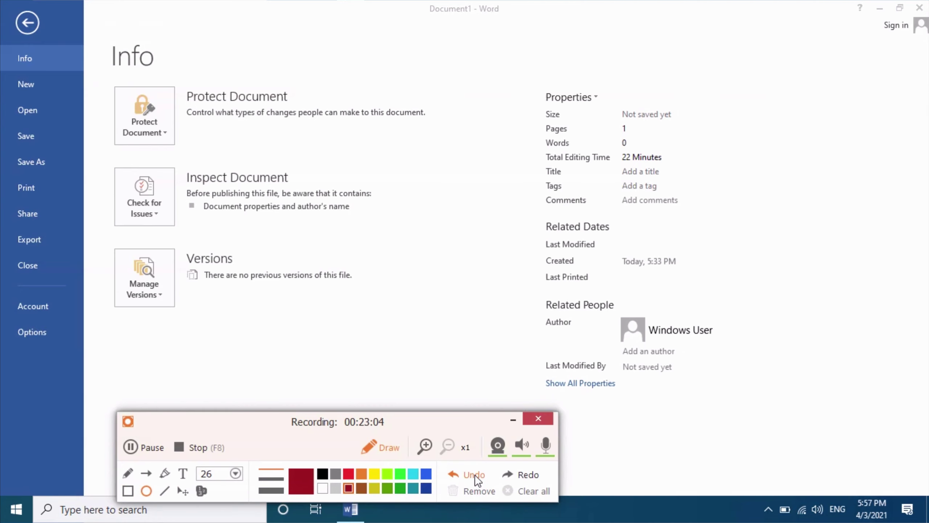
left_click(474, 475)
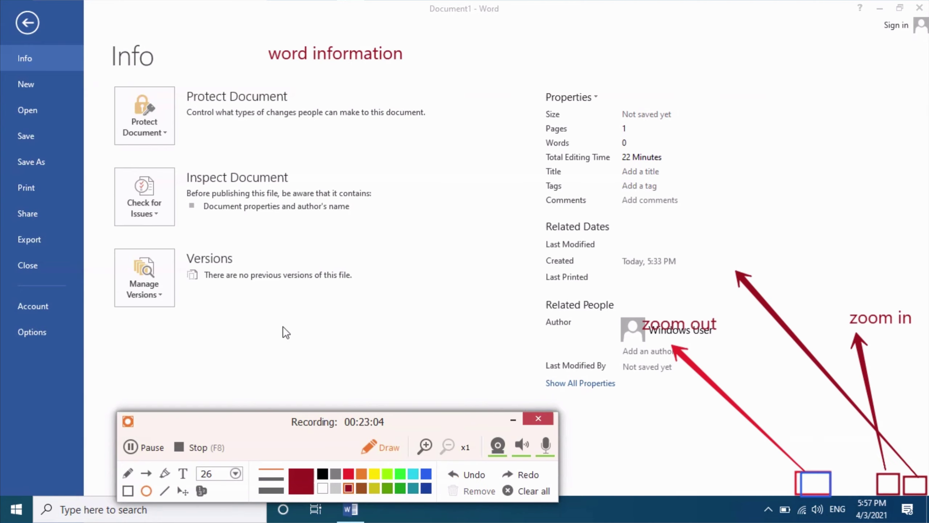
left_click(526, 494)
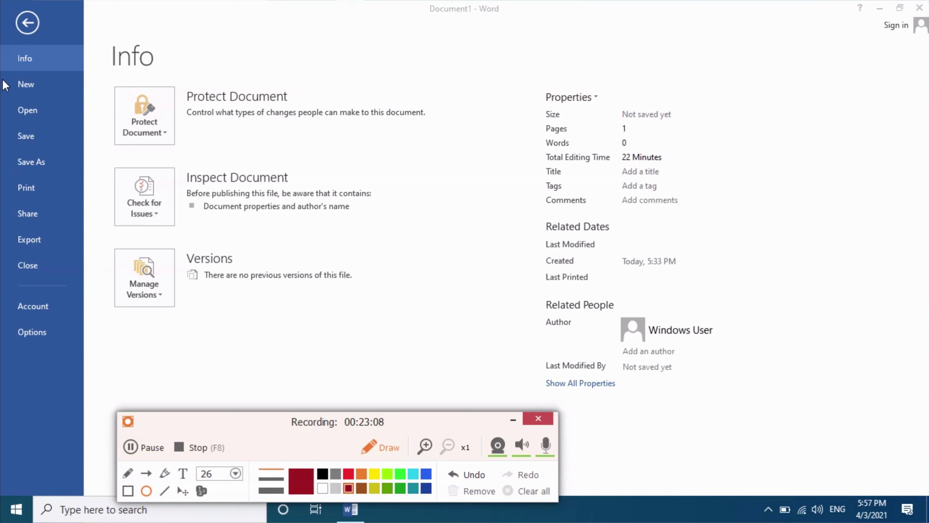
Box the New entry in the sidebar and draw an arrow from it toward the page.
left_click(128, 490)
left_click_drag(193, 428, 199, 477)
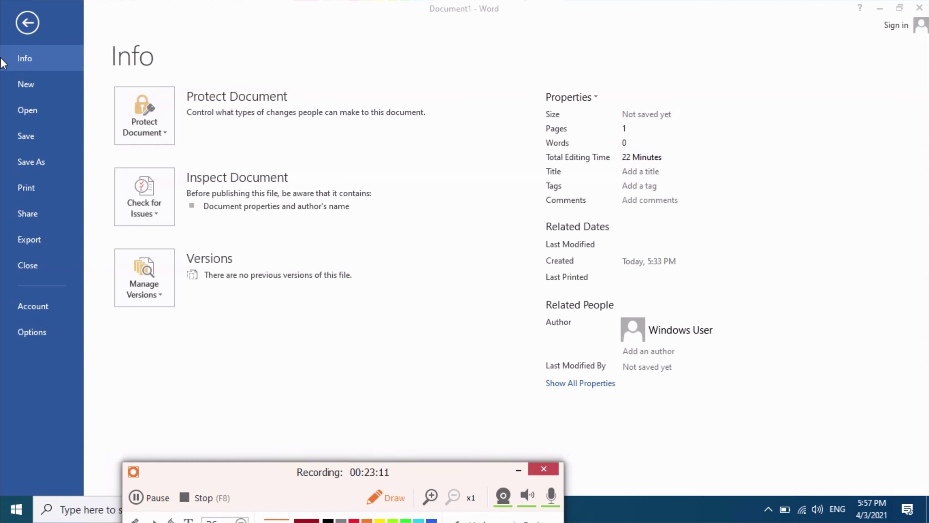
left_click_drag(61, 97, 64, 97)
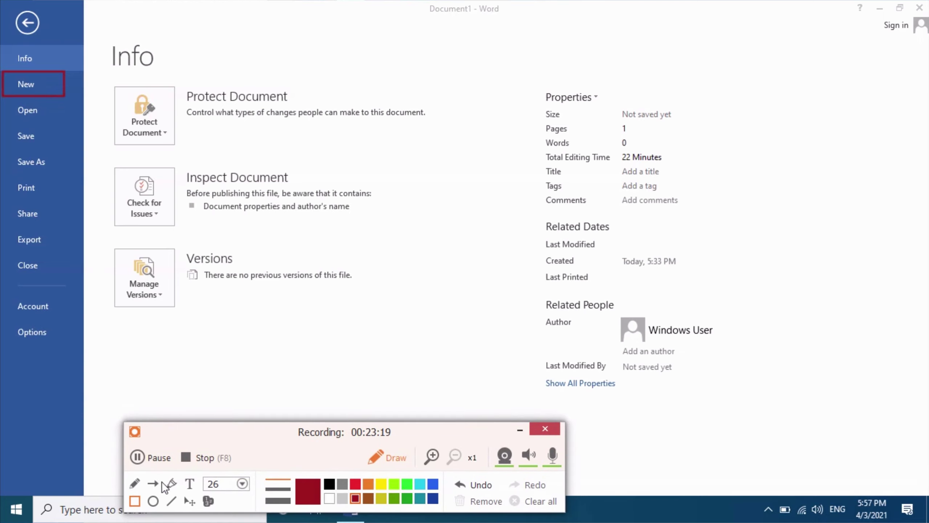
left_click(160, 483)
left_click_drag(66, 84, 209, 65)
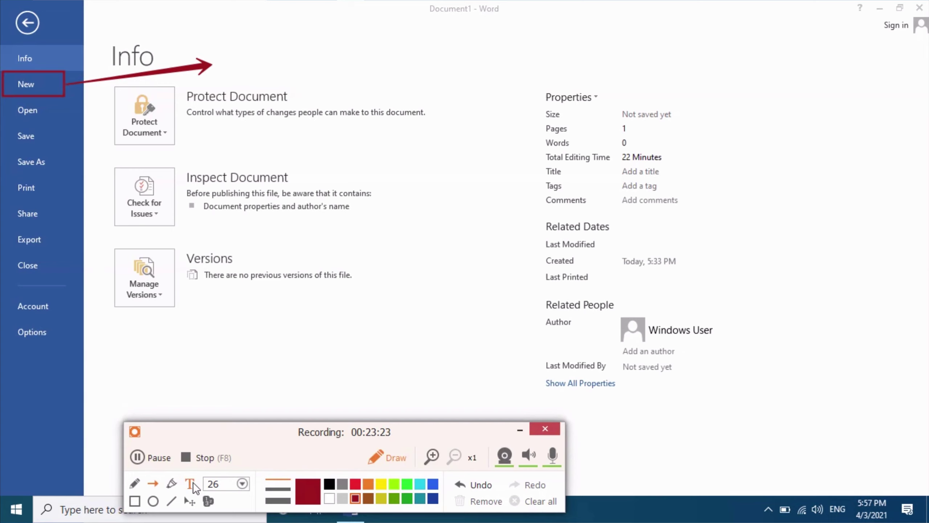
Add a text note beside the arrow: new document / blank document / online templates.
left_click(228, 62)
type("ne w")
type("wo")
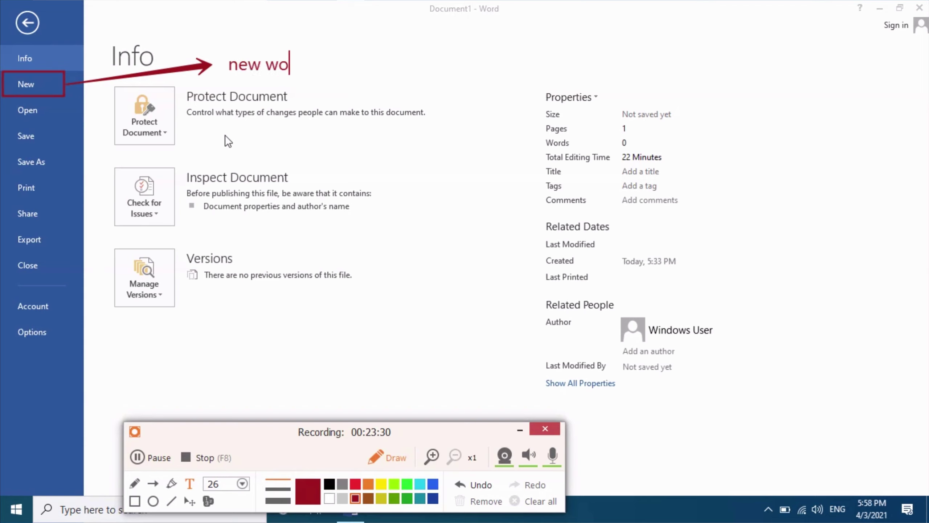
type("rd")
key("BackSpace")
key("BackSpace")
key("BackSpace")
key("BackSpace")
type("doc")
type("umne")
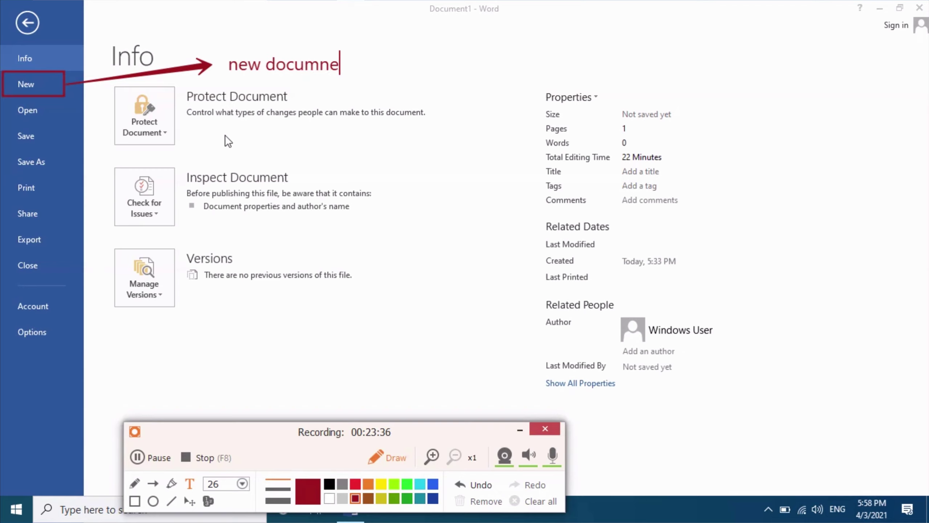
type("t")
key("BackSpace")
key("BackSpace")
key("BackSpace")
key("BackSpace")
key("BackSpace")
type("ment ")
type("/")
type(" black")
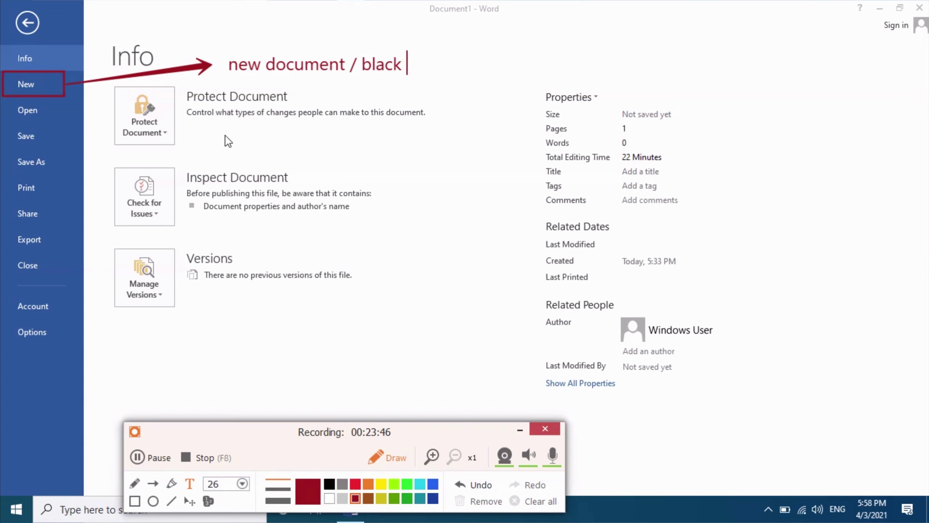
key("BackSpace")
key("BackSpace")
key("BackSpace")
type("nk ")
type("documet")
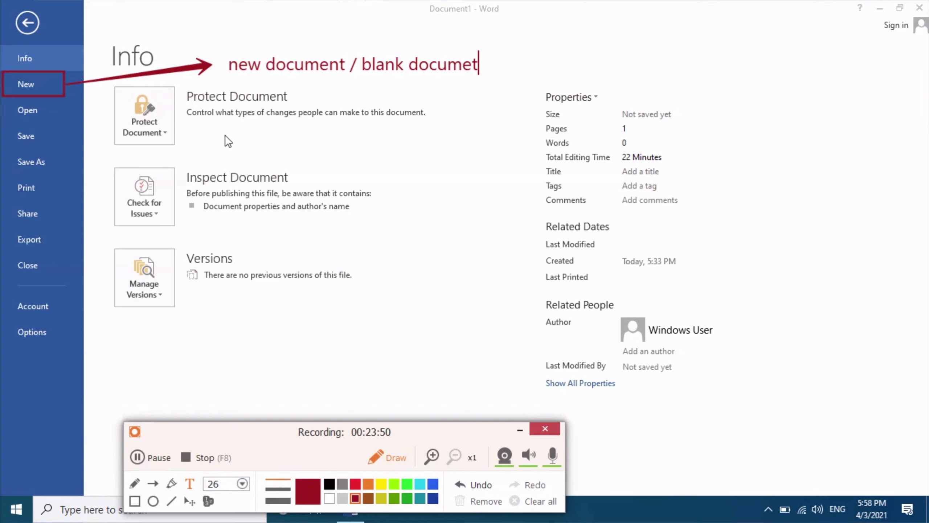
type(" /")
type("t")
key("BackSpace")
type("on")
type("line te")
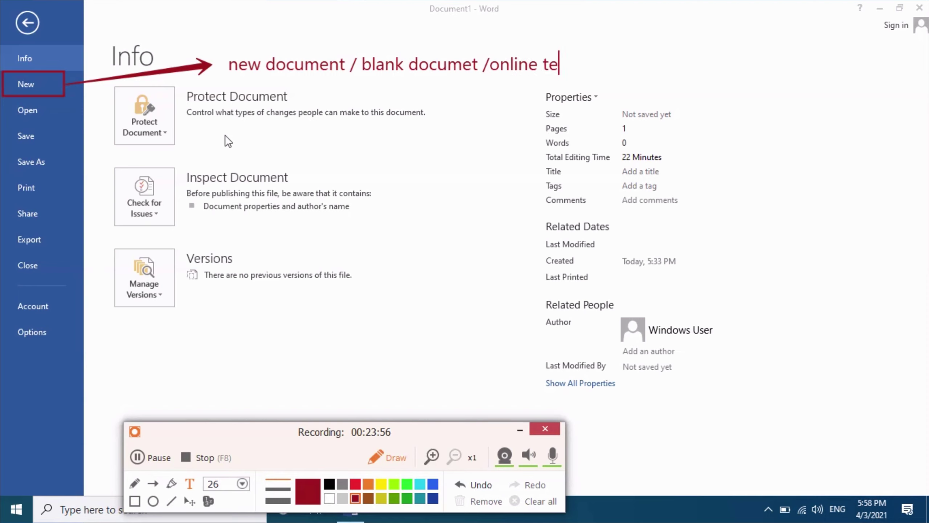
type("mplates")
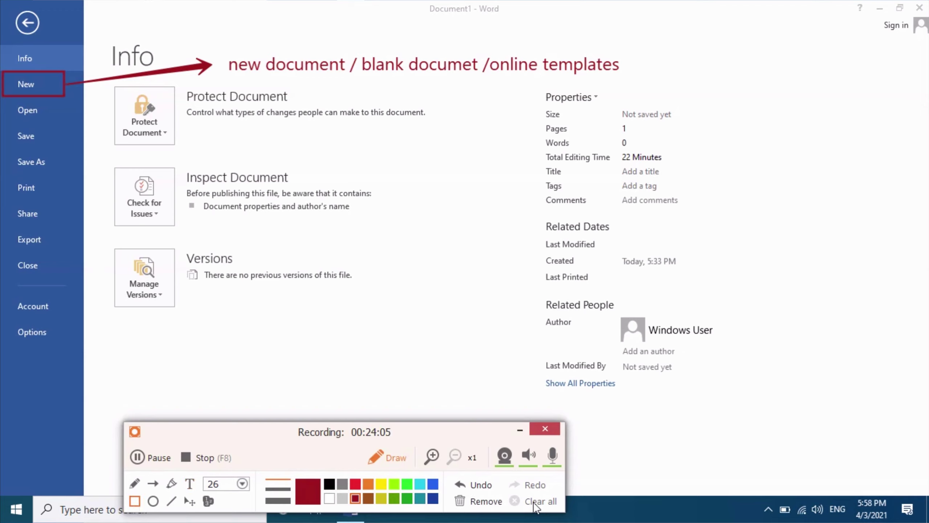
Remove the text note, arrow and box annotations, and move the recording toolbar lower.
left_click(484, 504)
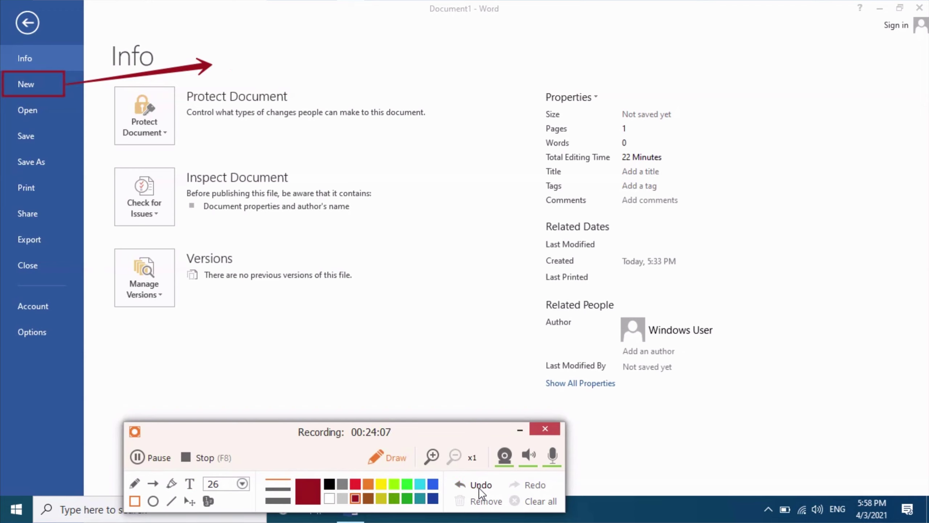
left_click(479, 487)
left_click(479, 488)
left_click(479, 487)
left_click(479, 488)
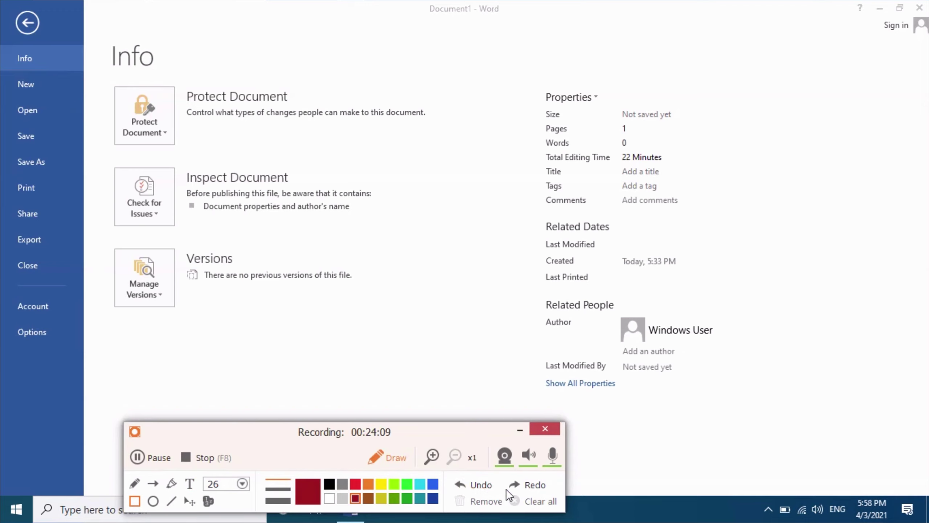
left_click_drag(418, 435, 430, 497)
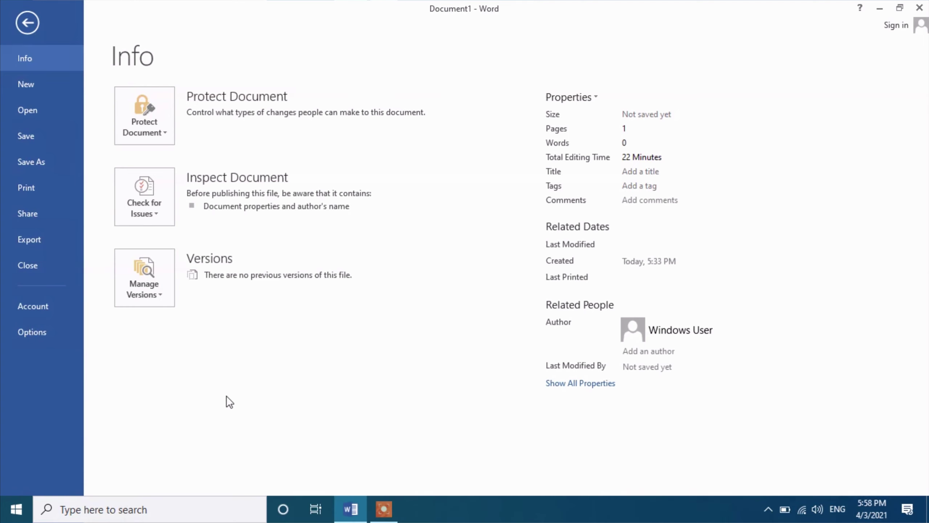
Show the New page, outline its heading, four template thumbnails and online search, then erase them.
left_click(22, 87)
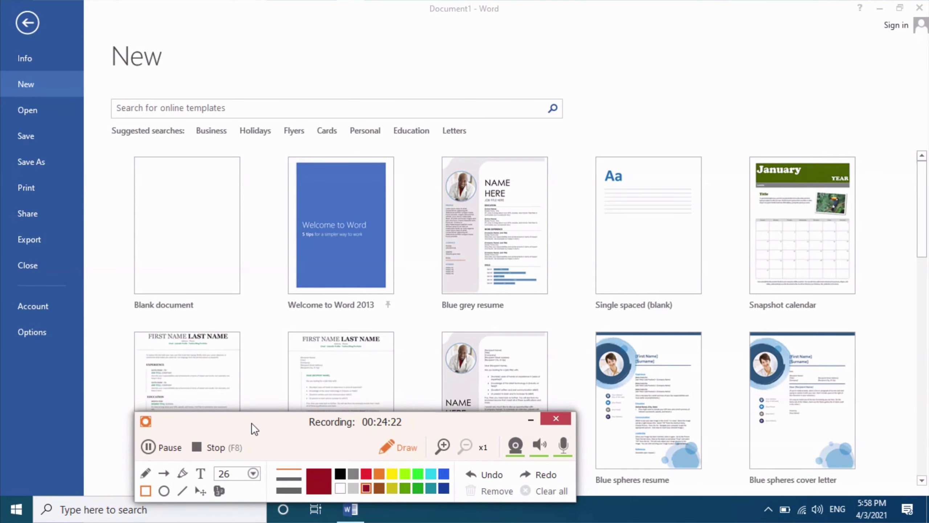
left_click_drag(100, 39, 175, 78)
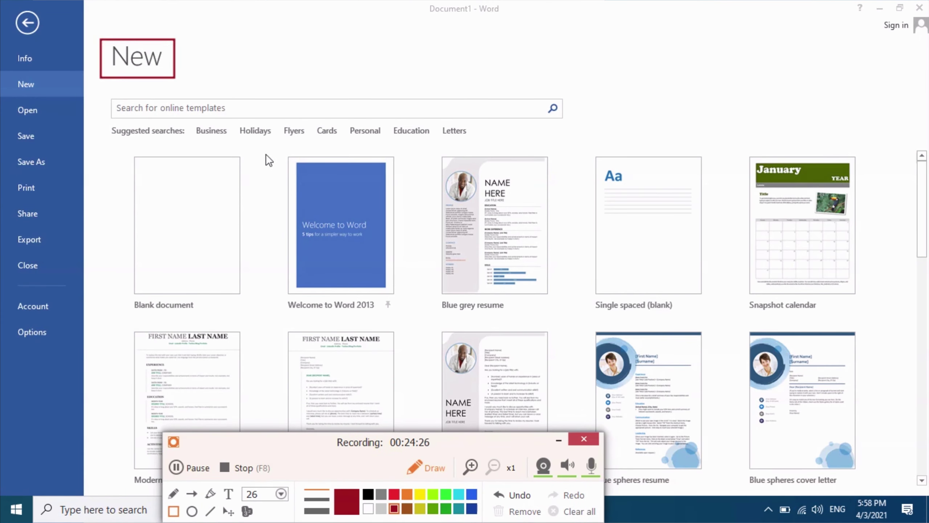
left_click_drag(266, 154, 399, 319)
left_click_drag(424, 153, 566, 317)
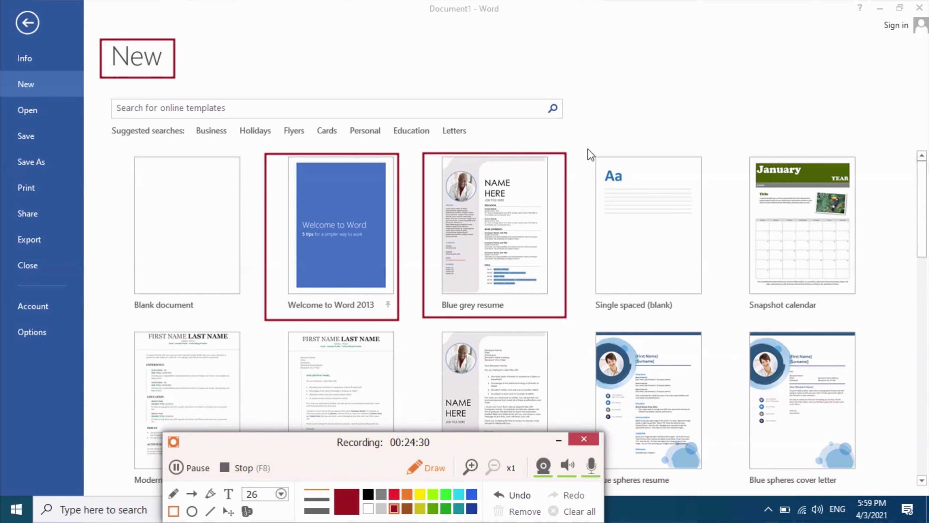
left_click_drag(588, 148, 720, 318)
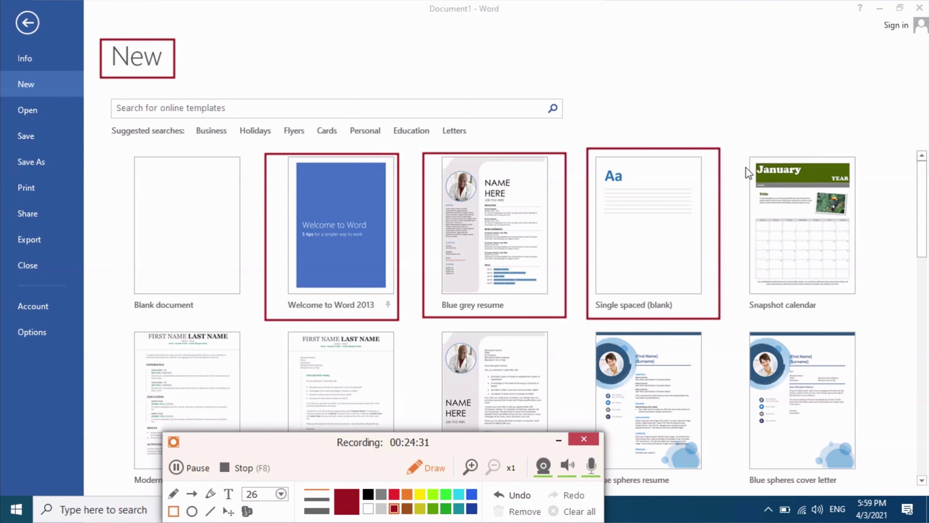
left_click_drag(736, 147, 909, 329)
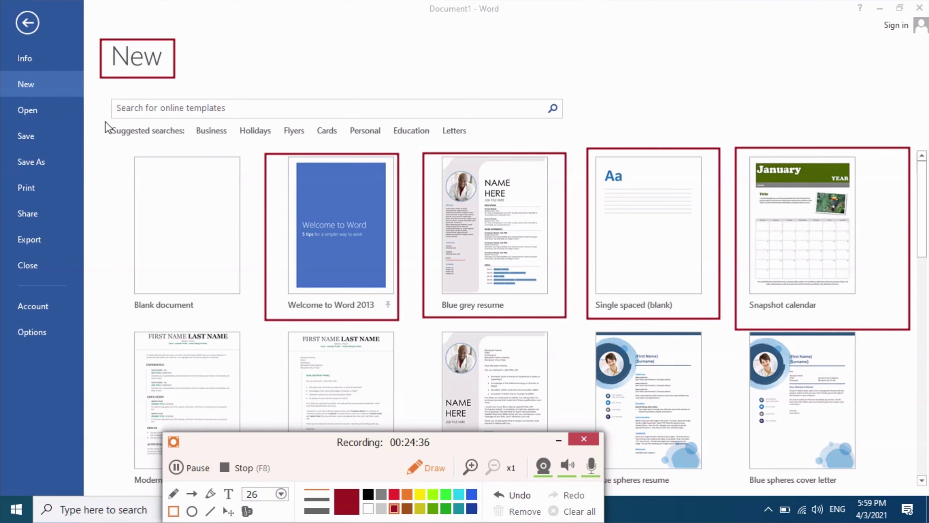
mouse_move(108, 94)
left_mouse_down()
mouse_move(115, 115)
mouse_move(573, 123)
left_mouse_up()
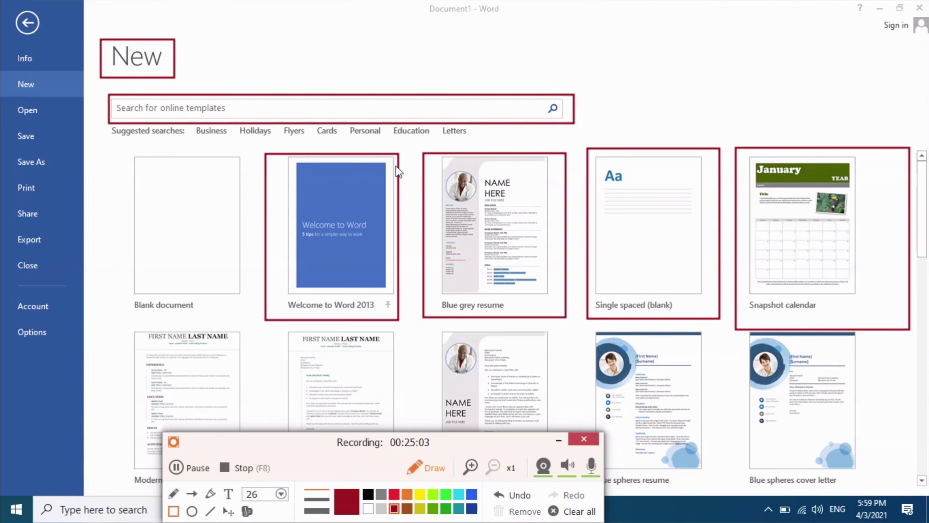
left_click(554, 511)
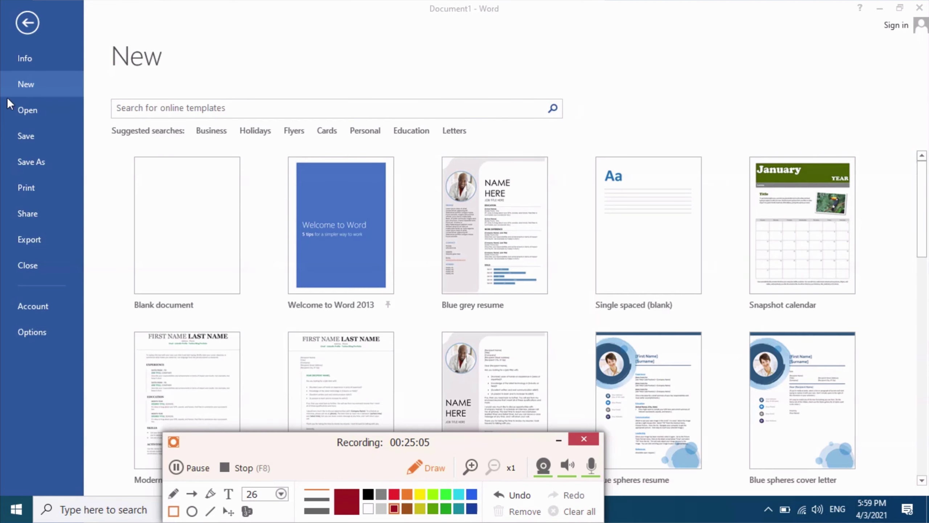
left_click_drag(107, 124, 475, 145)
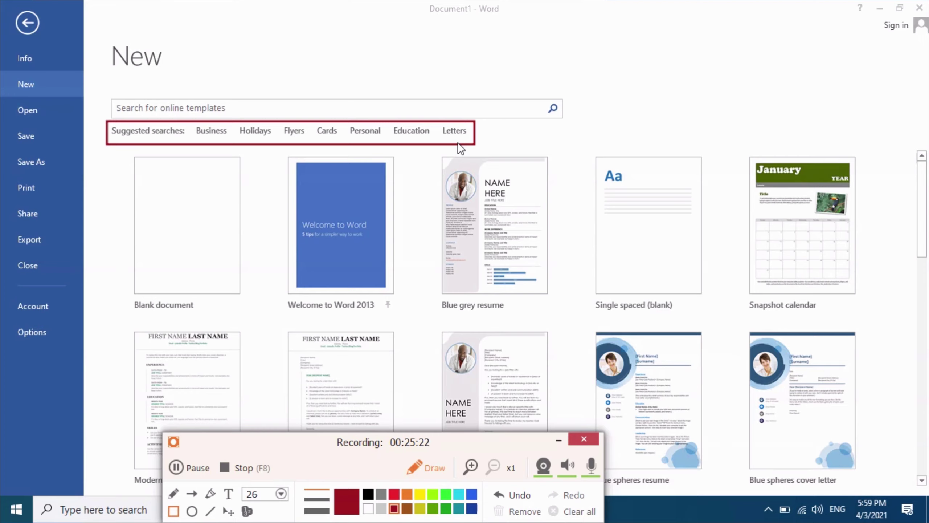
left_click(519, 496)
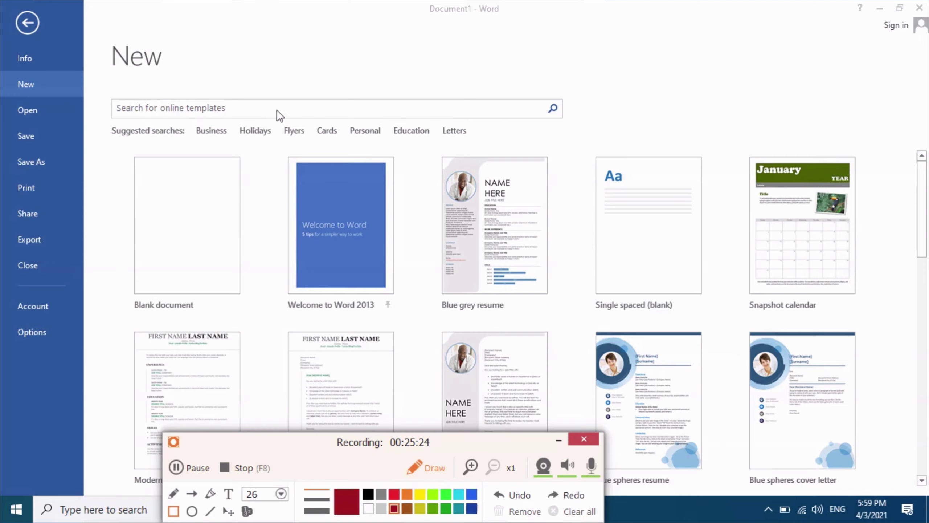
left_click_drag(395, 129, 405, 129)
Search templates for Education, then clear the term and return to the featured gallery.
left_click(419, 132)
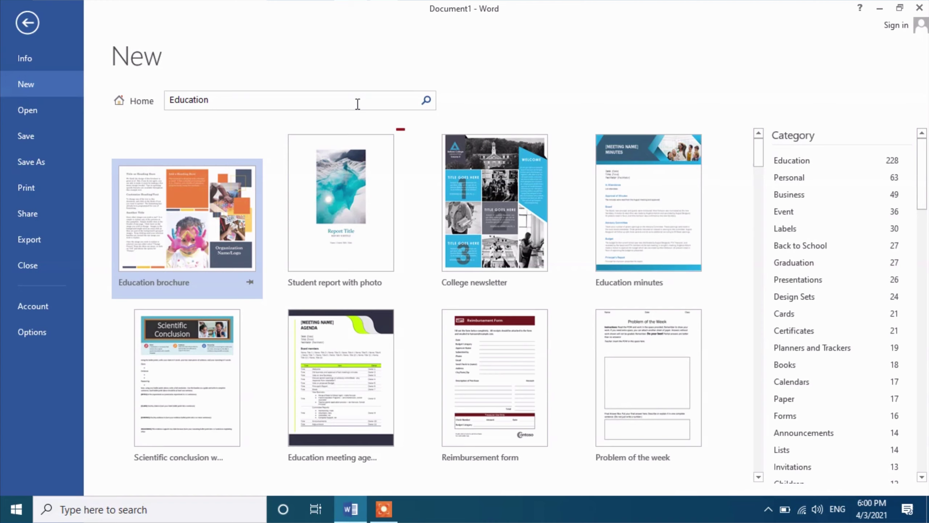
left_click(307, 102)
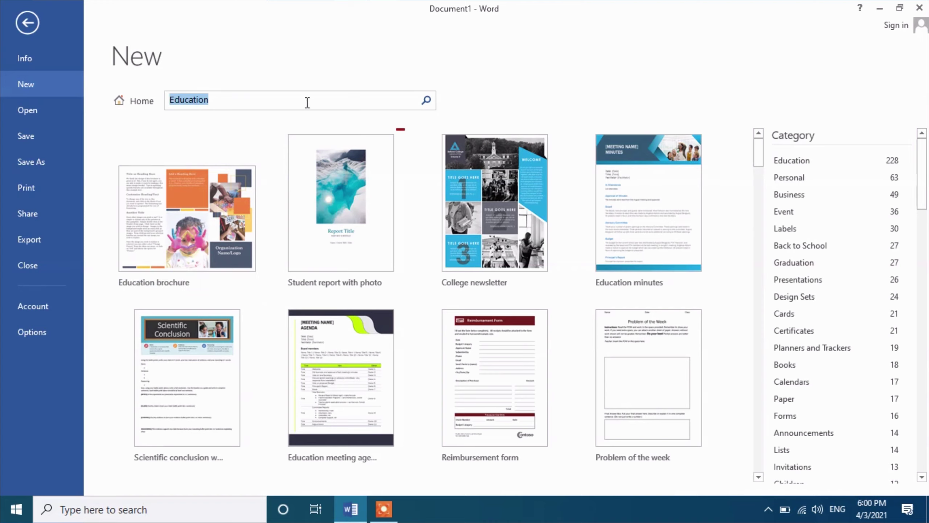
key("BackSpace")
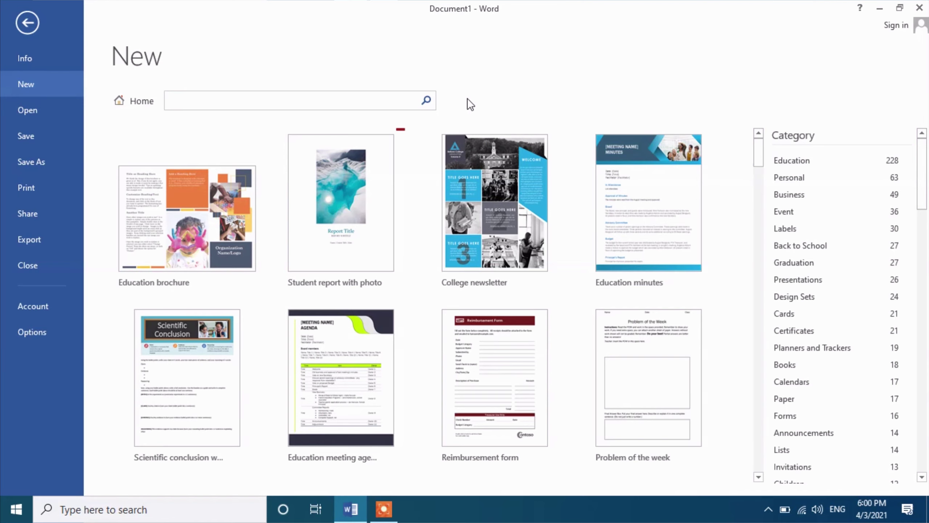
left_click(125, 100)
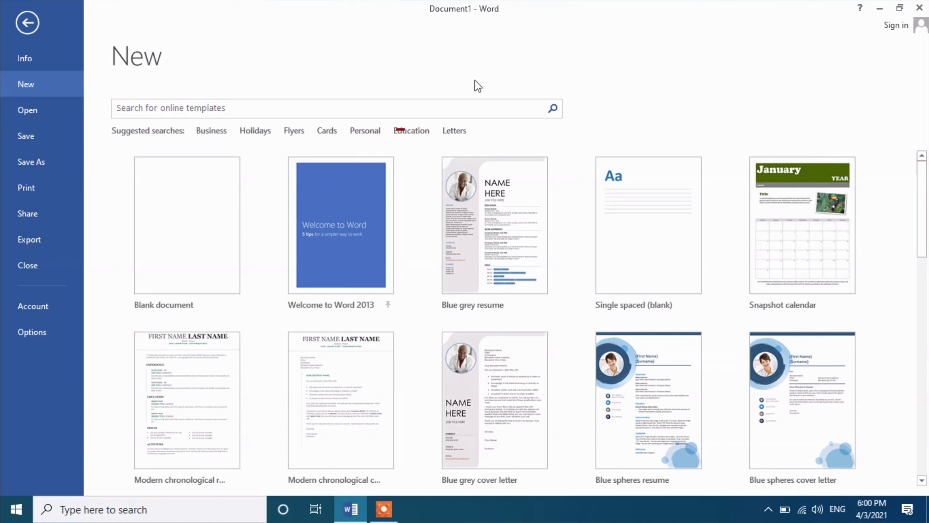
Create a blank document, then one from the Welcome to Word 2013 template, and scroll through it.
left_click(212, 217)
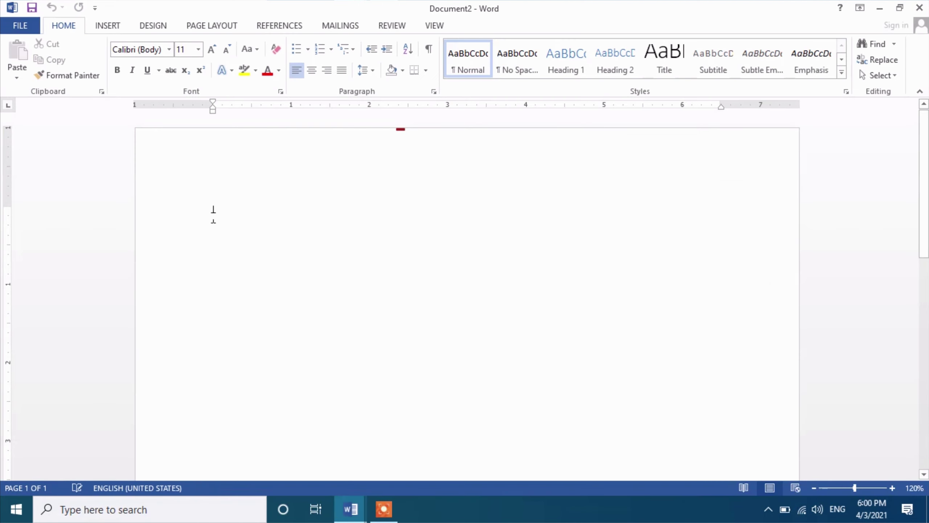
left_click(11, 22)
left_click(24, 84)
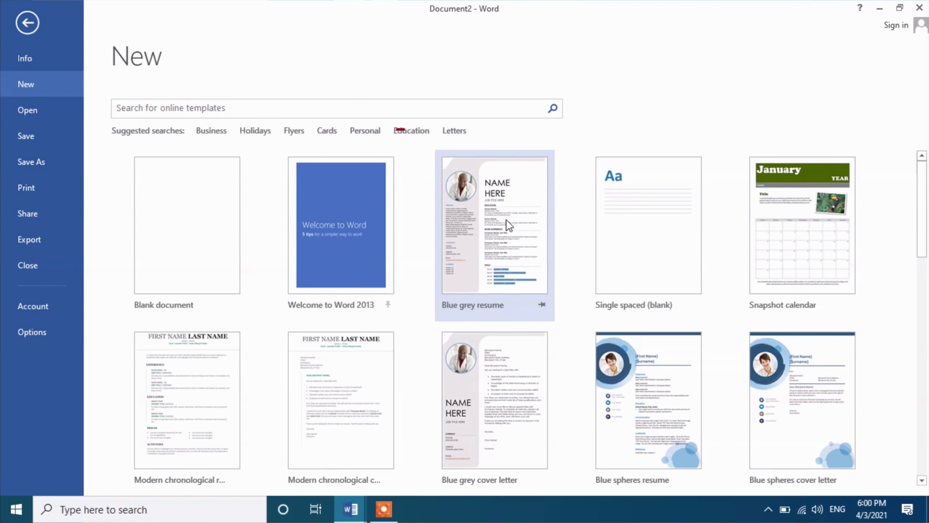
left_click(348, 220)
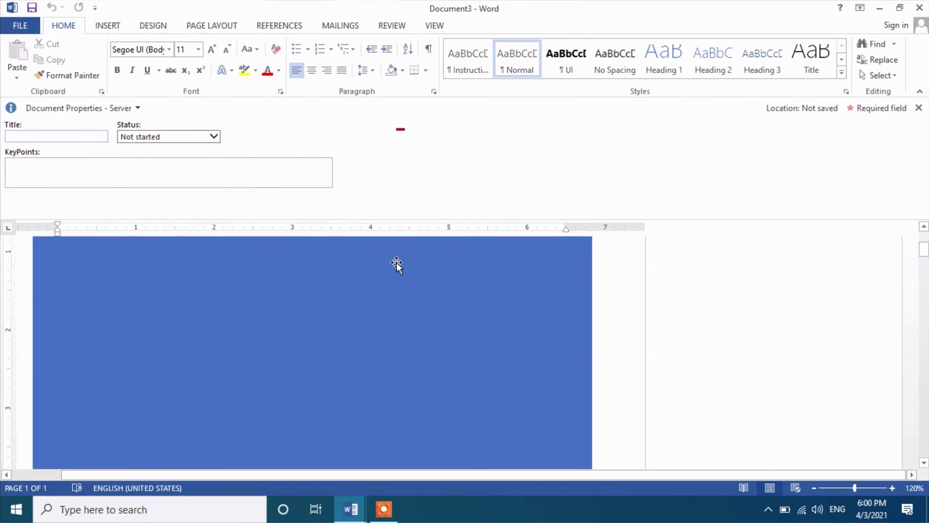
scroll(396, 262, "down", 5)
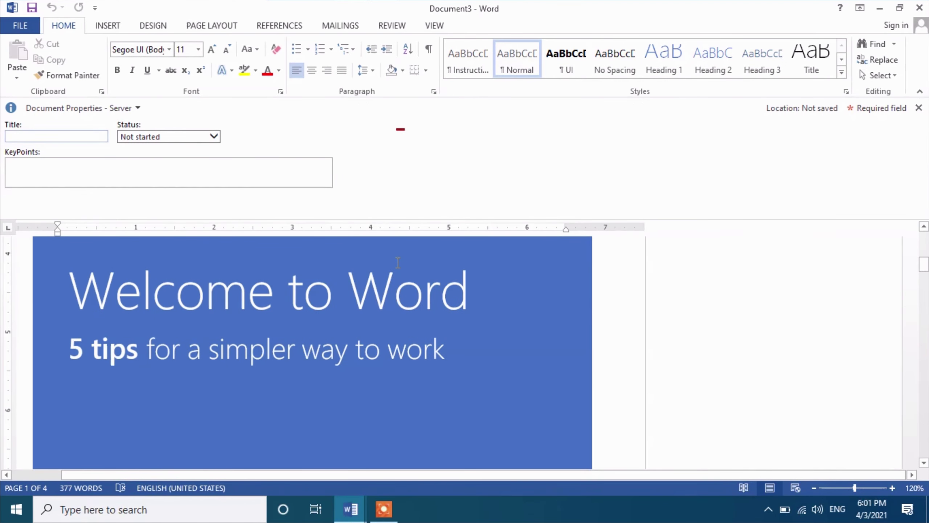
scroll(398, 262, "up", 3)
scroll(399, 271, "down", 1)
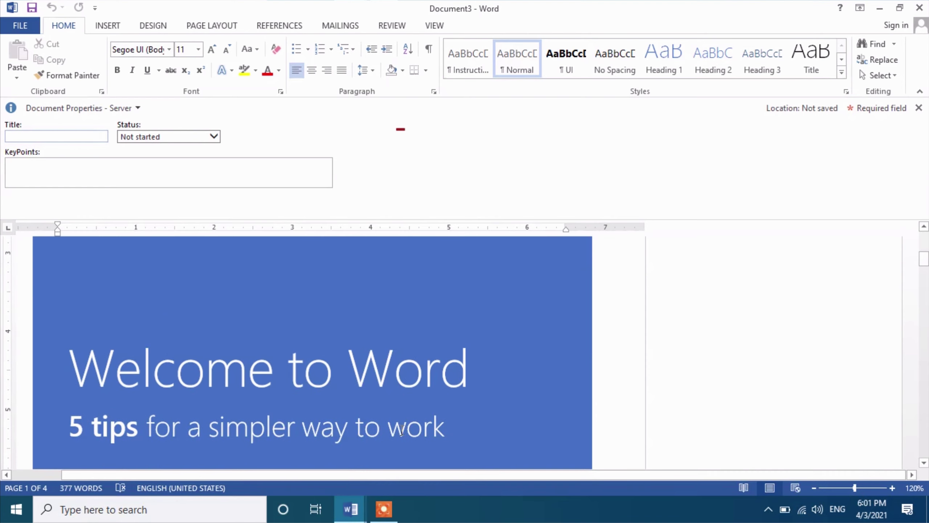
scroll(451, 331, "up", 5)
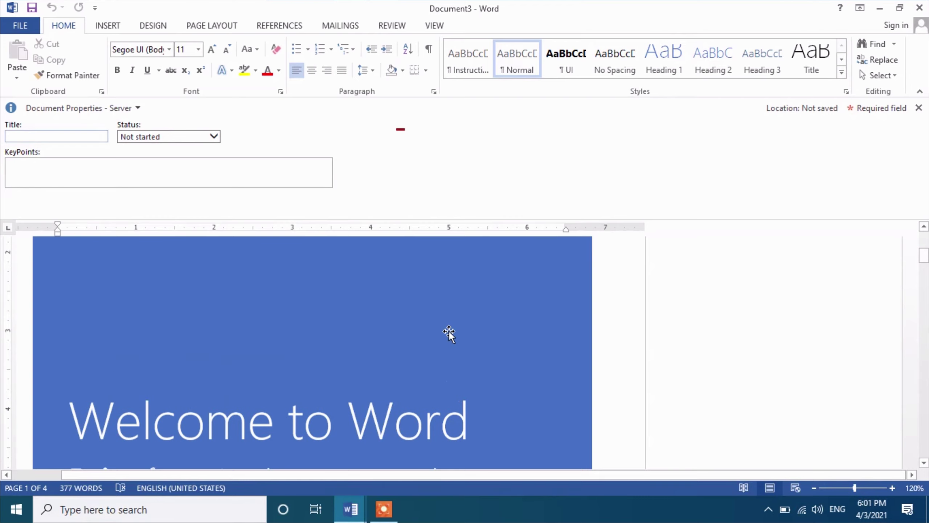
Create another blank document from File > New.
left_click(26, 25)
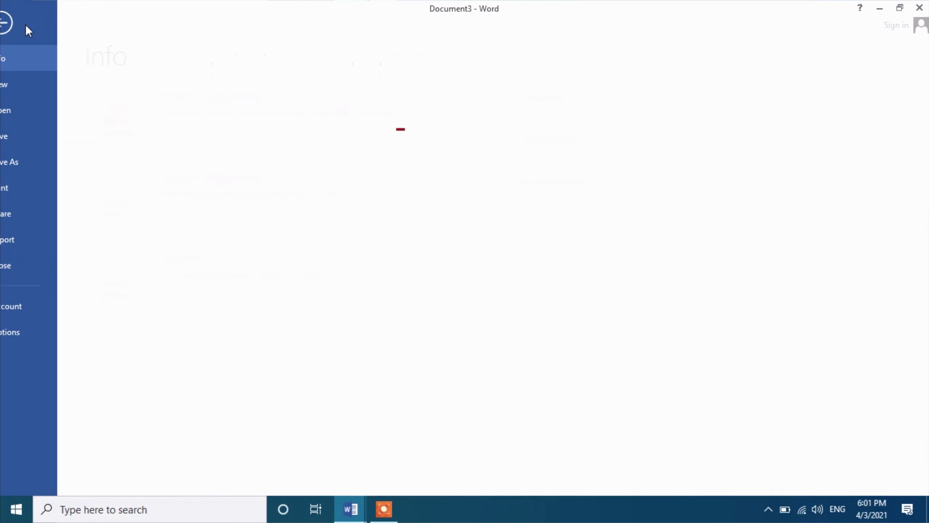
left_click(26, 81)
left_click(185, 201)
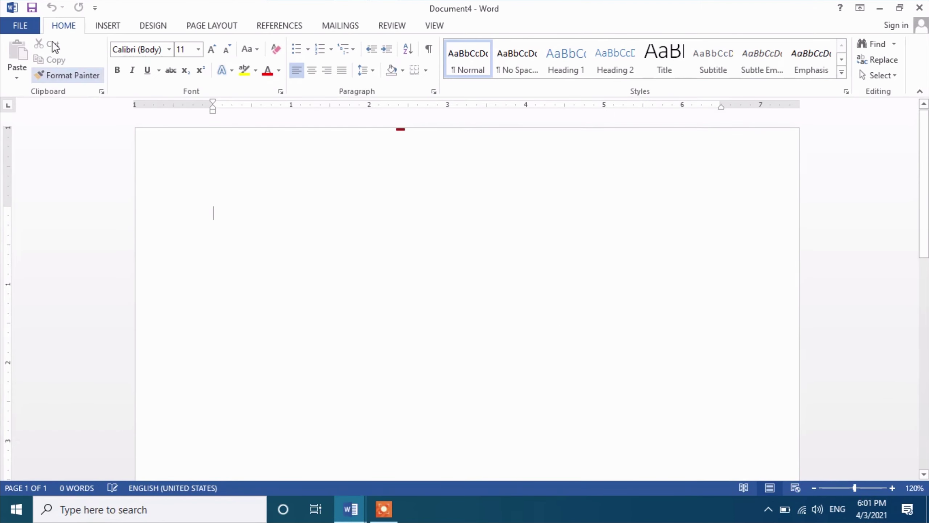
Return to the backstage and show the Open page's Recent Documents list.
left_click(32, 25)
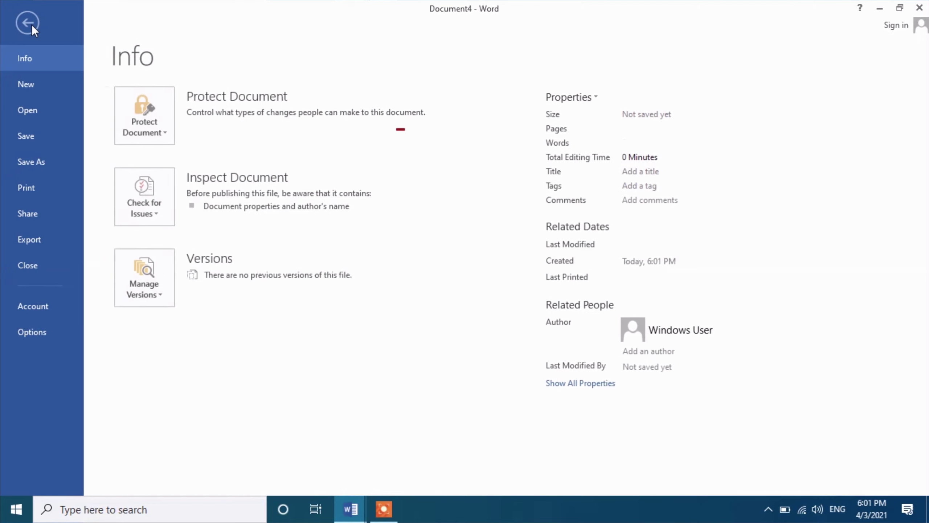
left_click(20, 92)
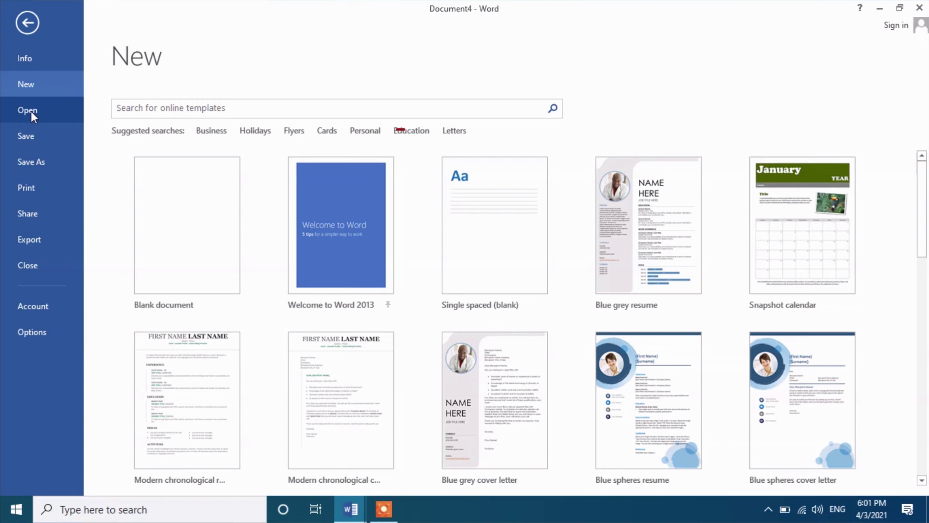
left_click(30, 110)
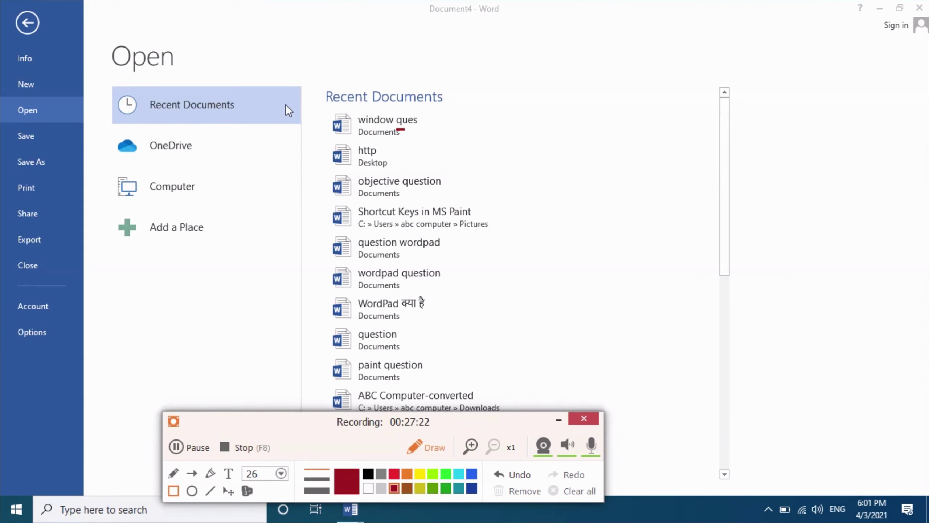
Frame and undo a note on Recent Documents, then browse Computer to the Documents folder.
left_click_drag(311, 83, 497, 396)
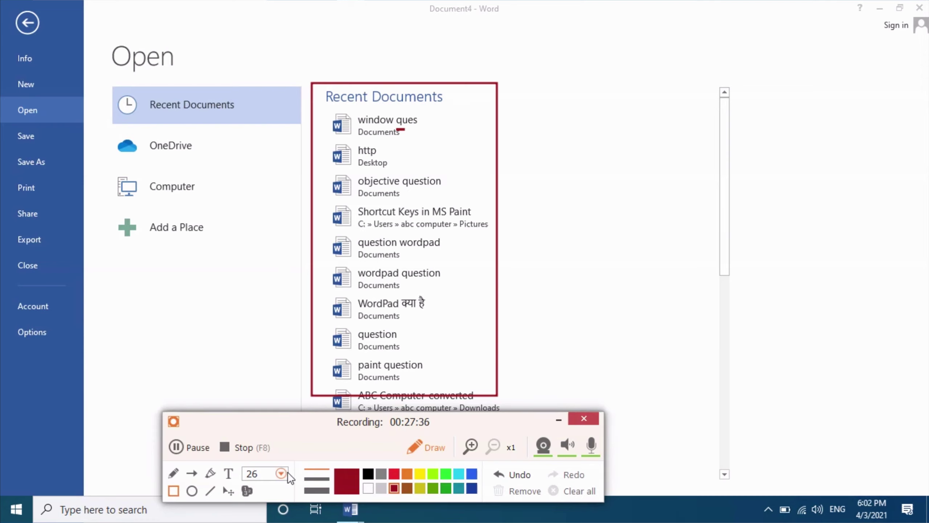
key("ctrl+z")
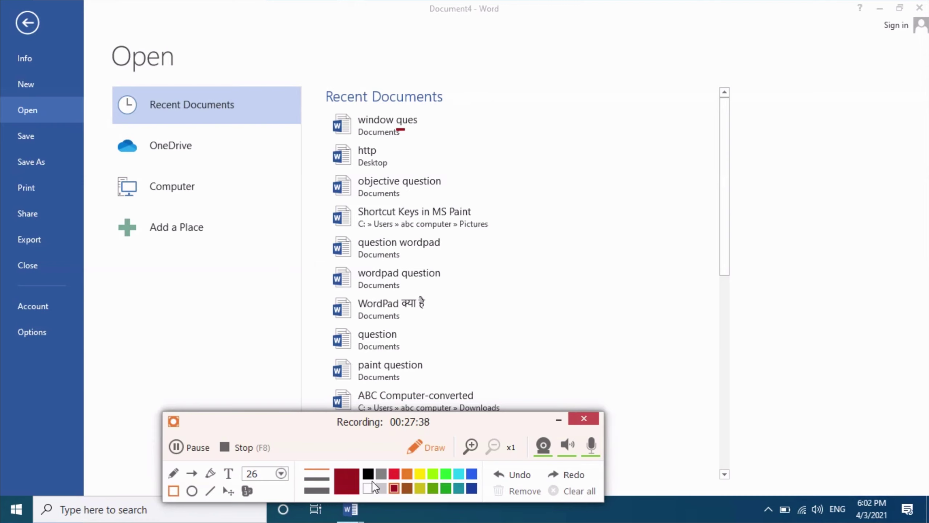
left_click(143, 190)
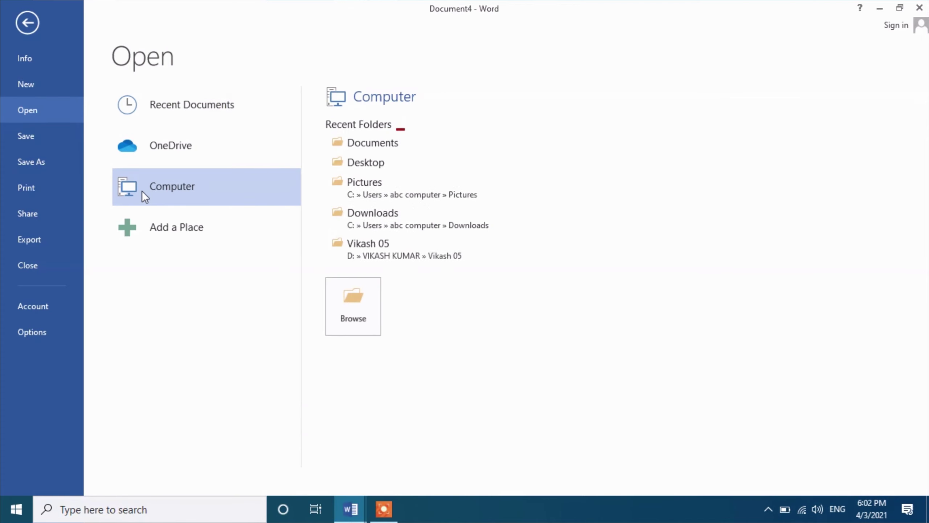
left_click(359, 318)
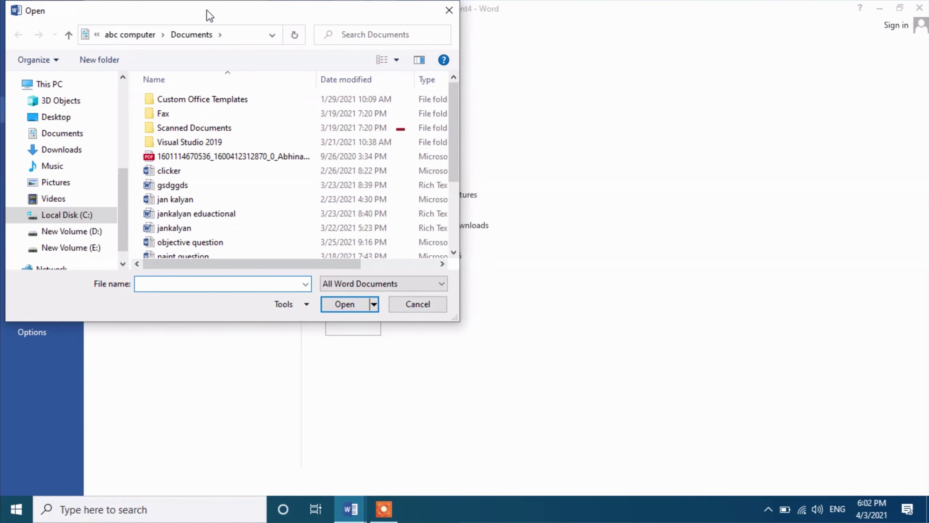
Move the Open dialog to screen centre and select the jan kalyan file.
left_click_drag(206, 9, 338, 48)
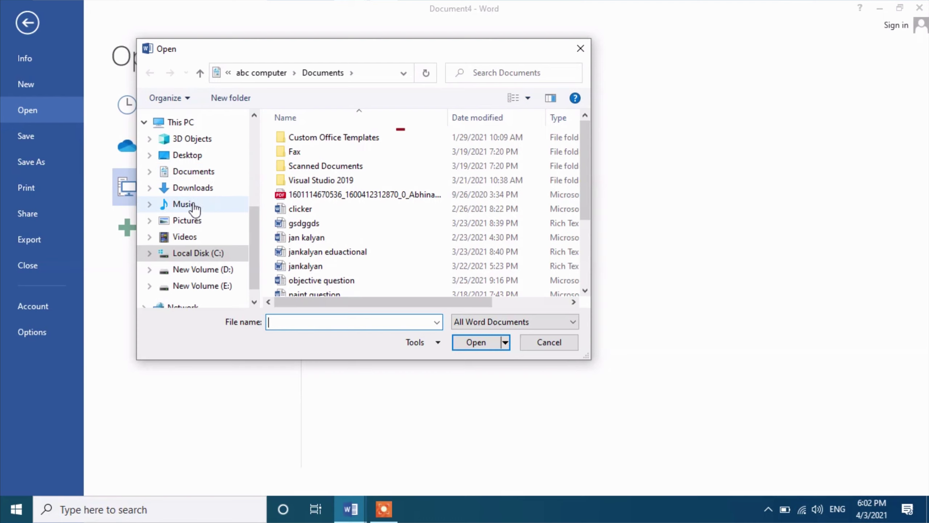
left_click(282, 242)
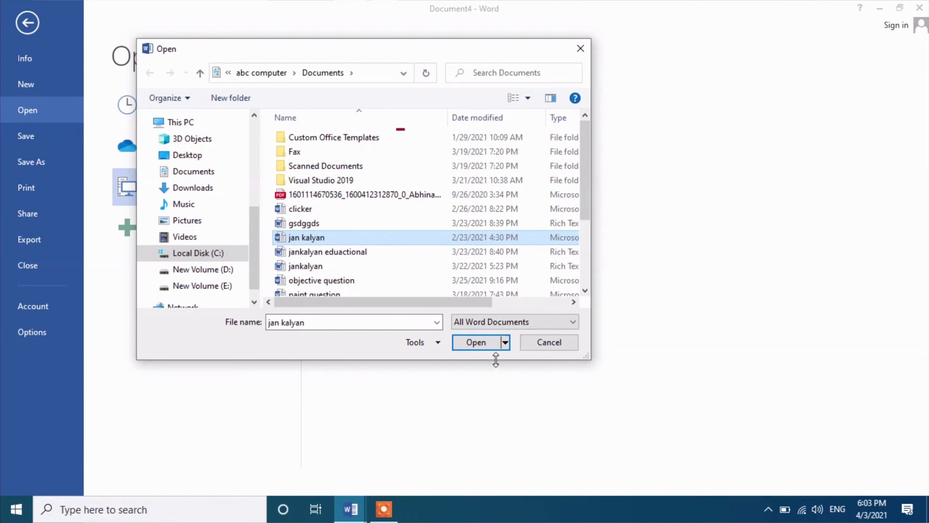
Cancel the Open dialog without opening jan kalyan, keeping Document4 open.
left_click(487, 351)
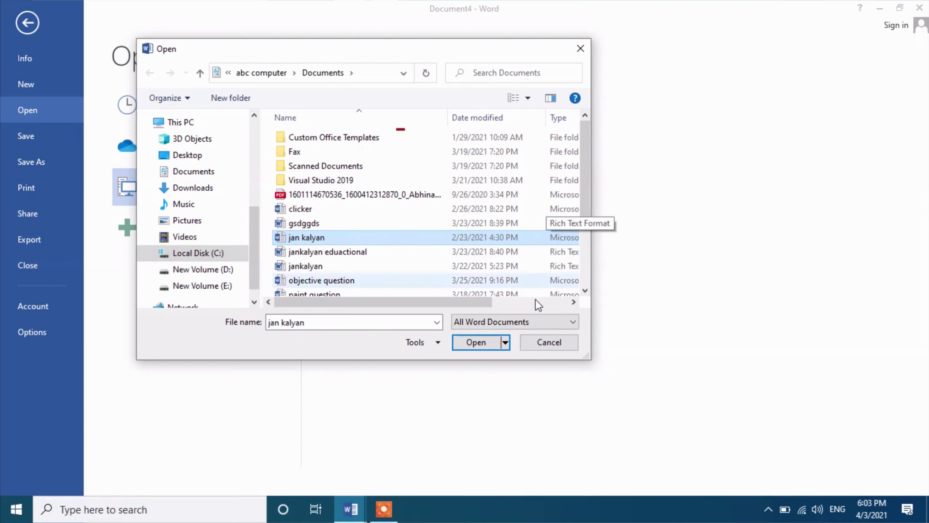
left_click(531, 339)
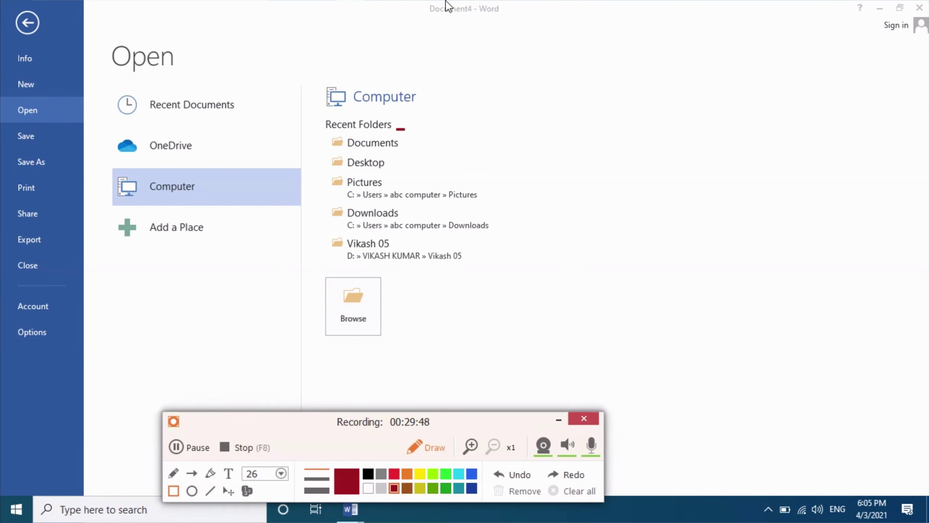
Mark and then clear the Document4 title annotation, and choose Save to reach Save As.
left_click_drag(399, 2, 536, 23)
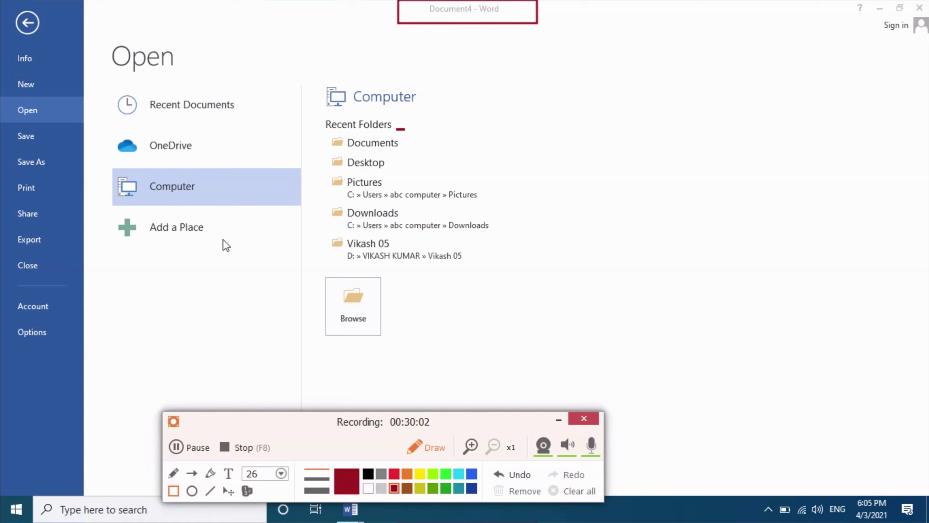
left_click(516, 478)
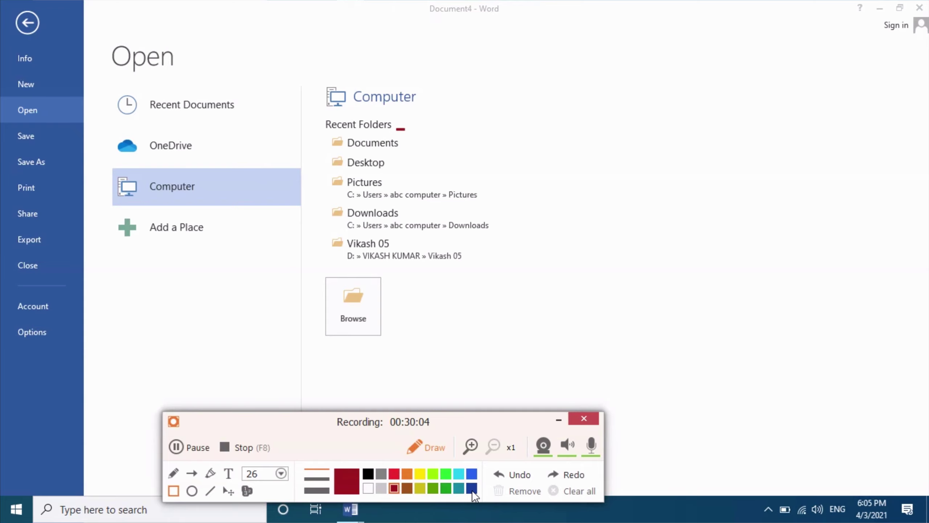
left_click(38, 137)
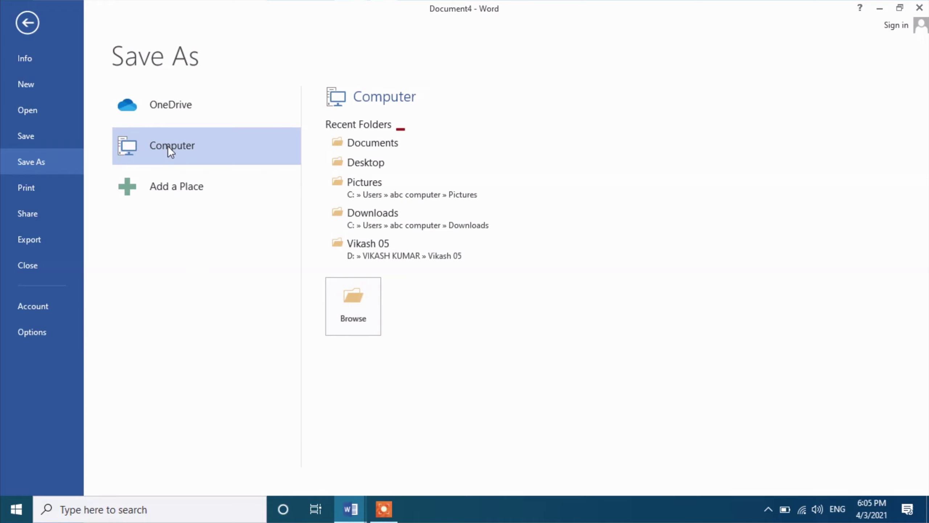
Browse to New Volume (D:), replace Doc4 with jankalyan as the file name, and save.
left_click(350, 306)
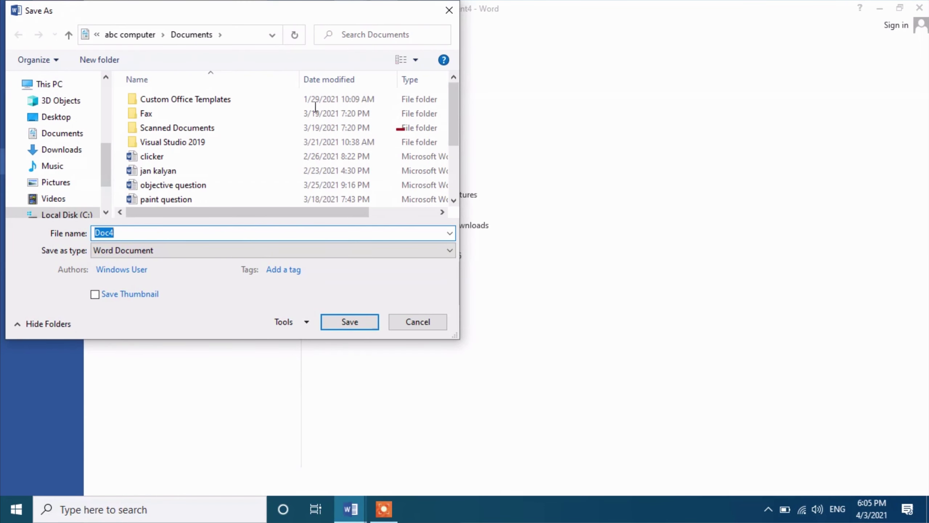
left_click_drag(244, 19, 471, 54)
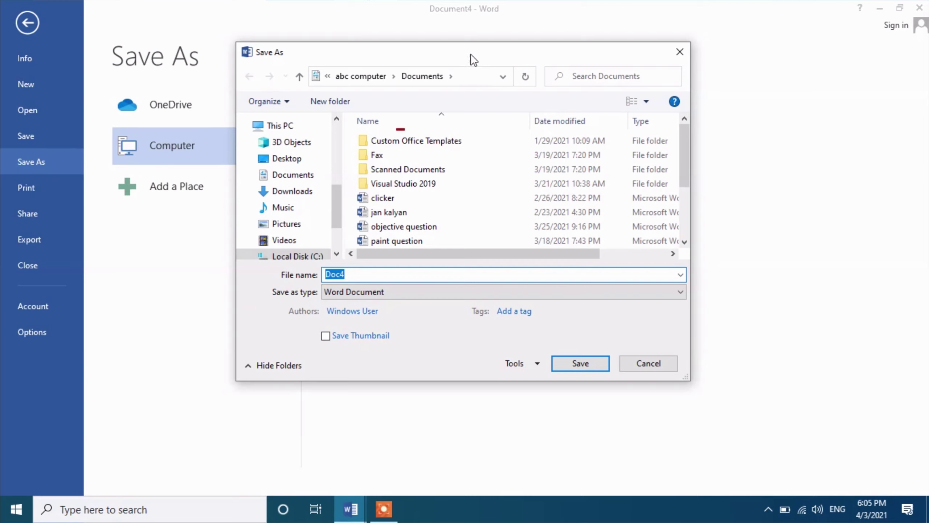
mouse_move(209, 79)
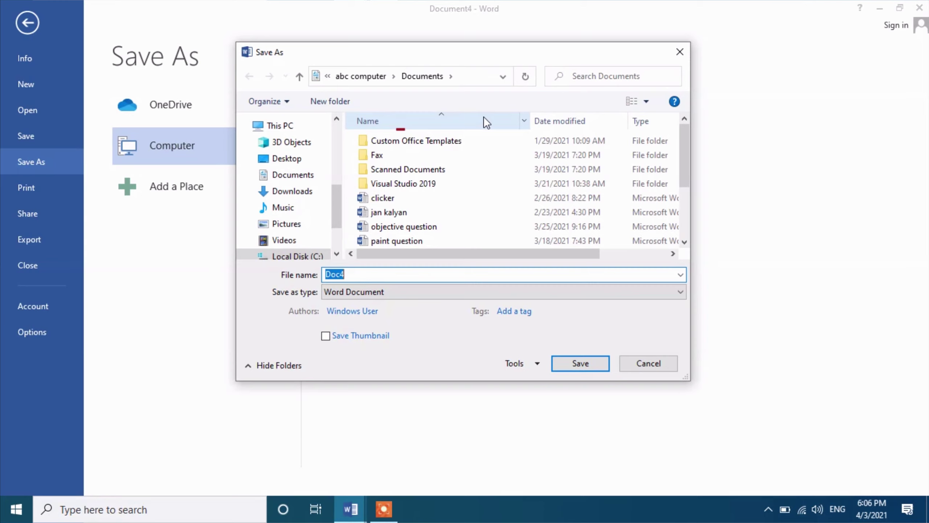
scroll(301, 256, "down", 1)
left_click(300, 251)
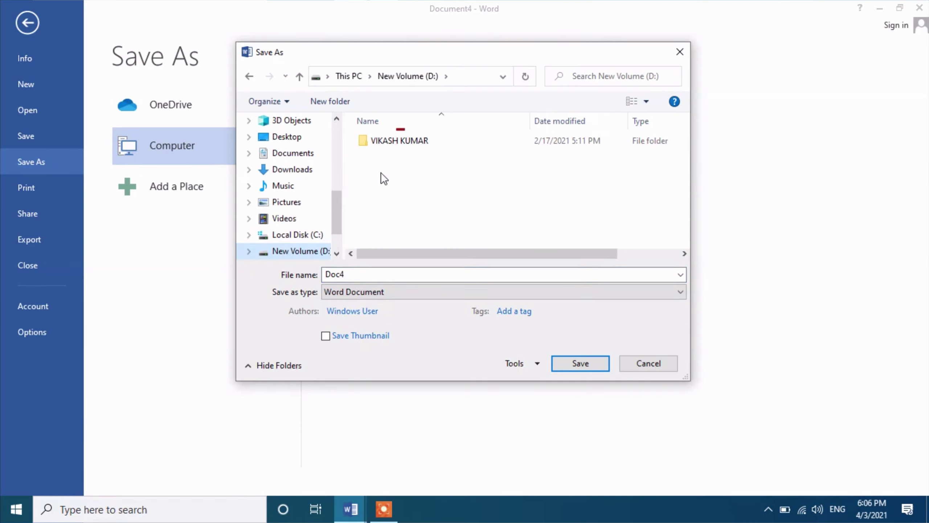
left_click_drag(376, 272, 303, 275)
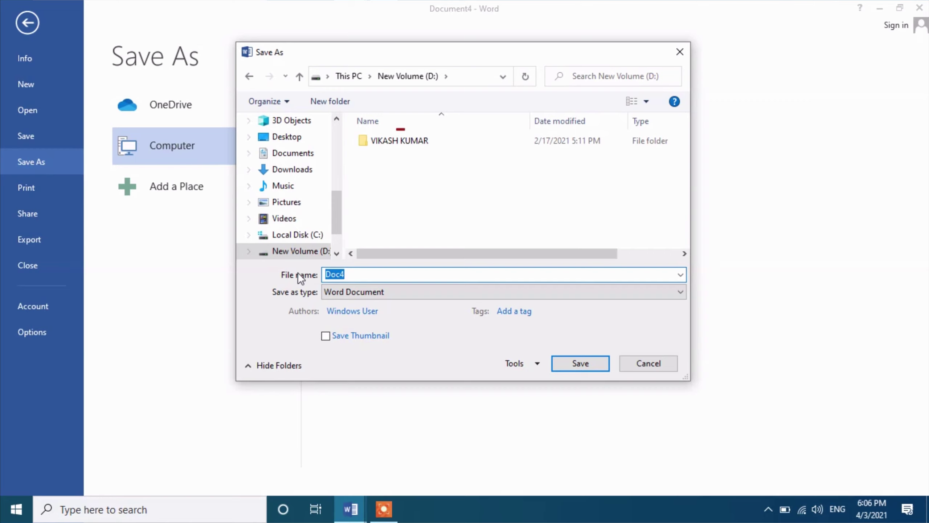
type("jan")
type("kalyan")
left_click(569, 364)
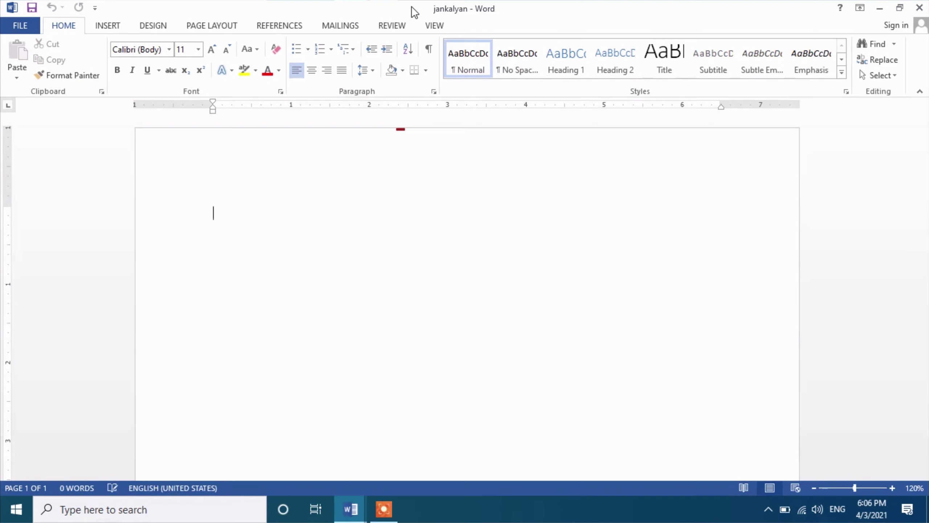
Mark the jankalyan - Word title, then open the FILE tab's Info page.
left_click_drag(419, 1, 503, 18)
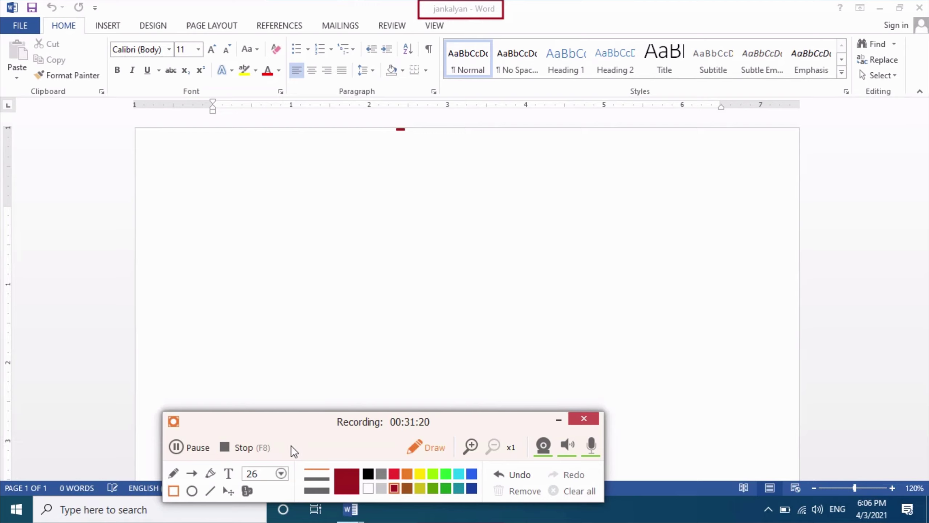
left_click(25, 18)
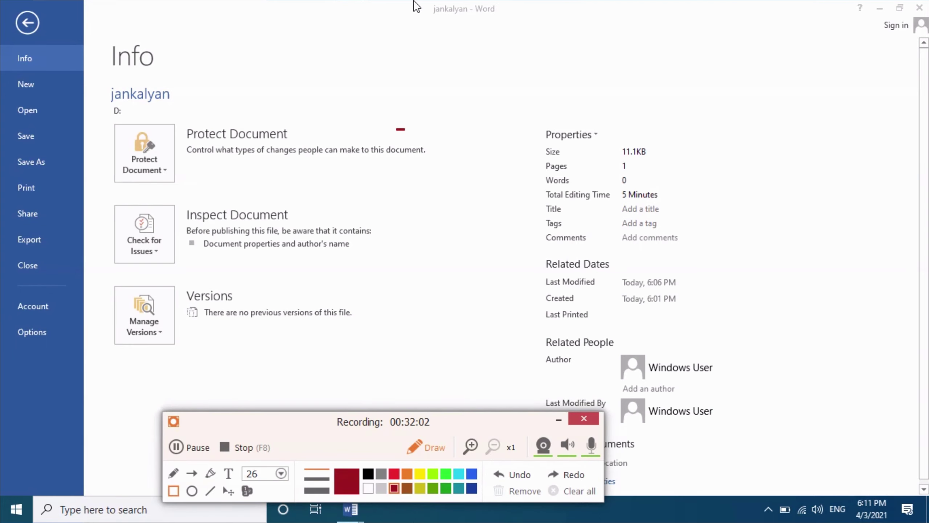
Box the title, then save a copy on D: with 'educational trust' appended to the file name.
left_click_drag(415, 1, 507, 27)
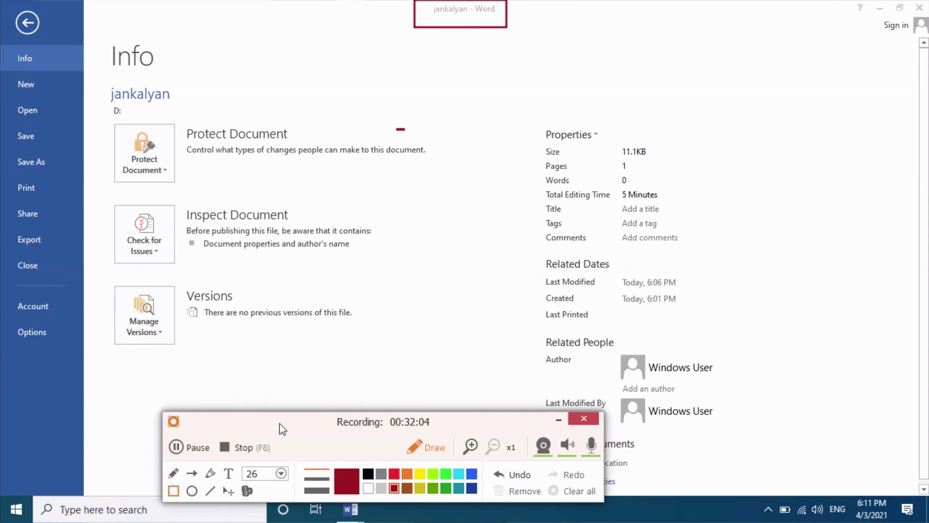
left_click(39, 165)
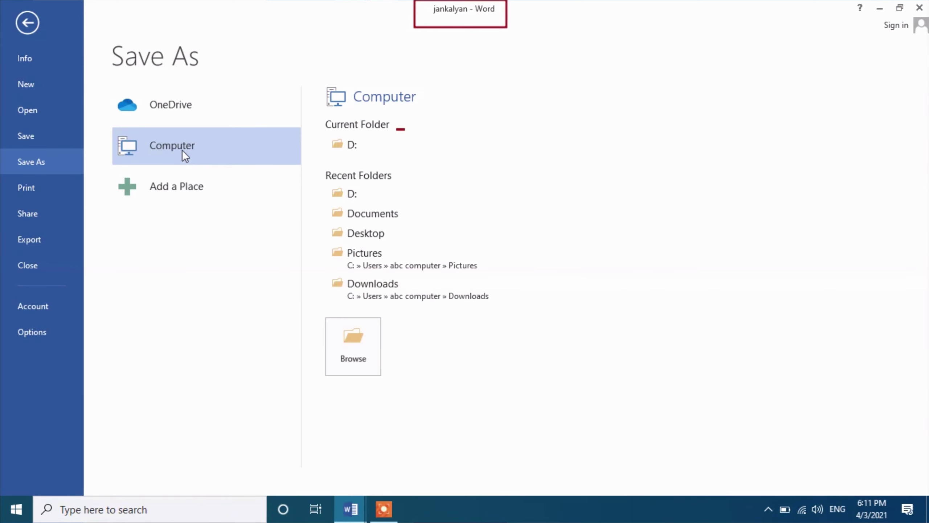
left_click(352, 351)
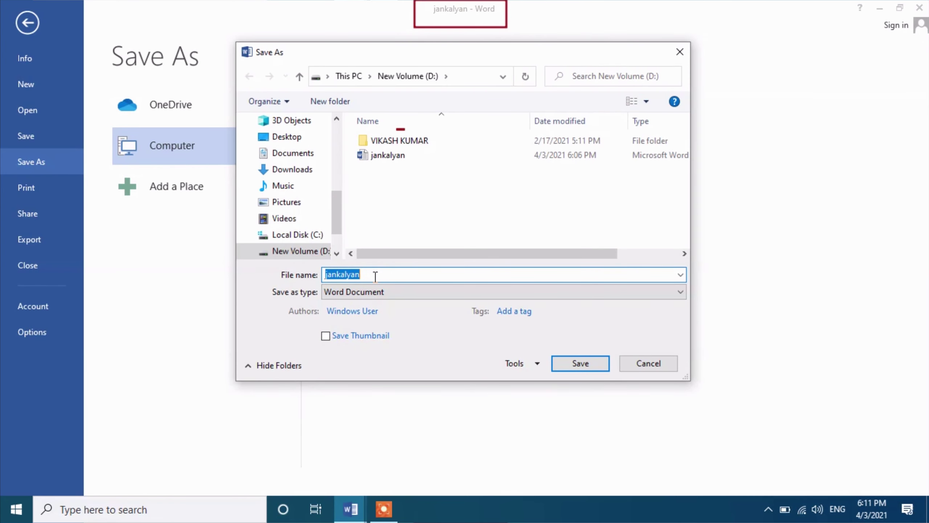
left_click(375, 277)
type("ed")
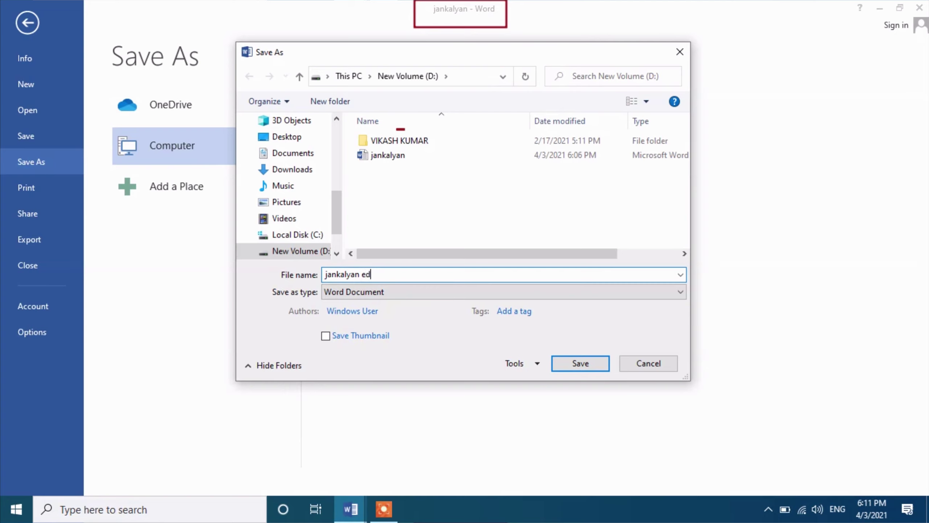
type("ucationa")
type("l trust")
left_click(580, 365)
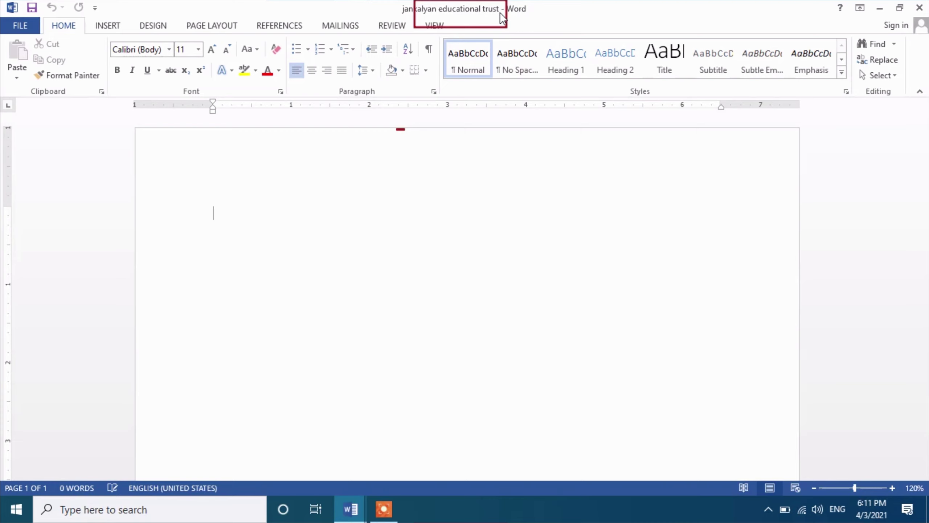
Swap the title annotation for a box around the new title 'jankalyan educational trust', then remove it.
key("F9")
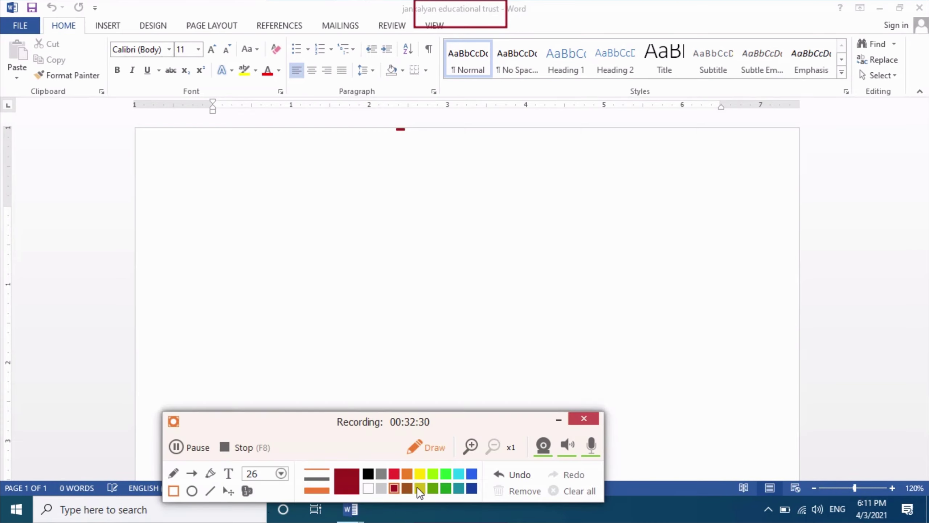
left_click(515, 474)
left_click_drag(394, 1, 530, 19)
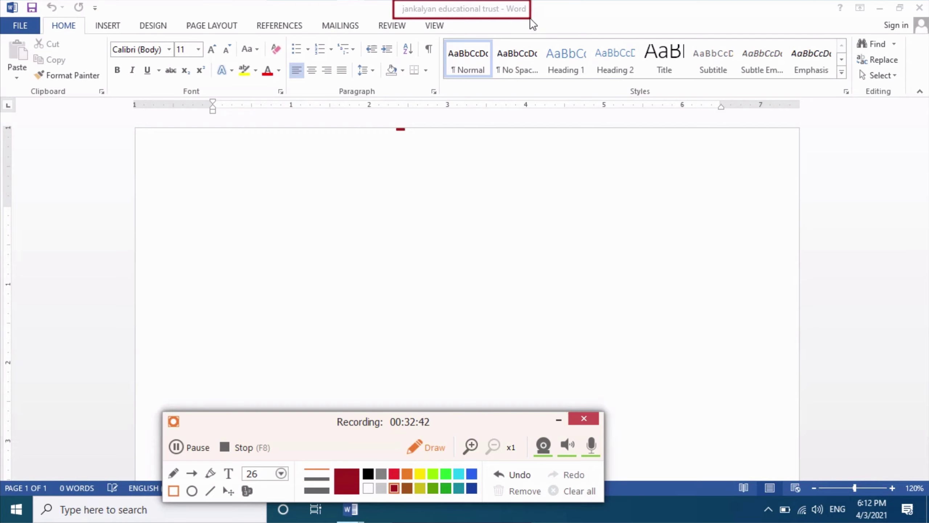
left_click(516, 474)
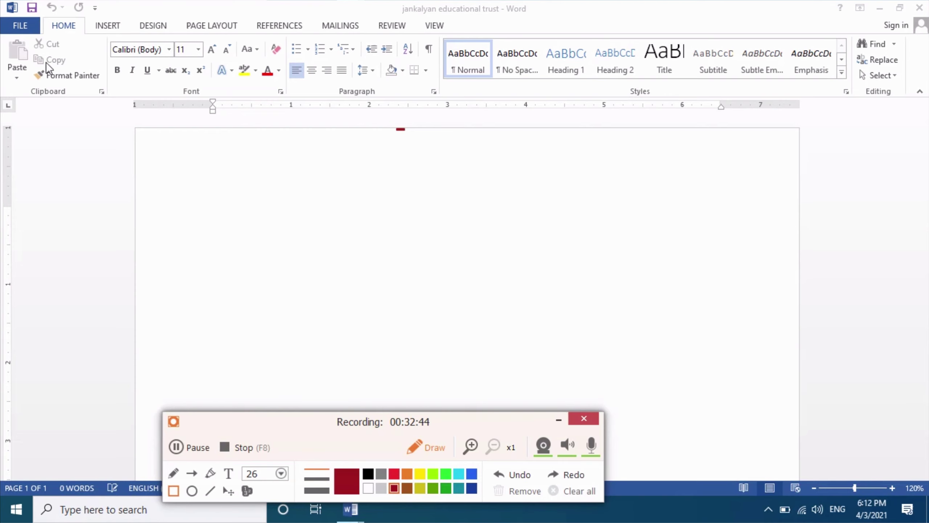
Show the File backstage Print page and mark its heading, page range and orientation with annotations.
left_click(19, 26)
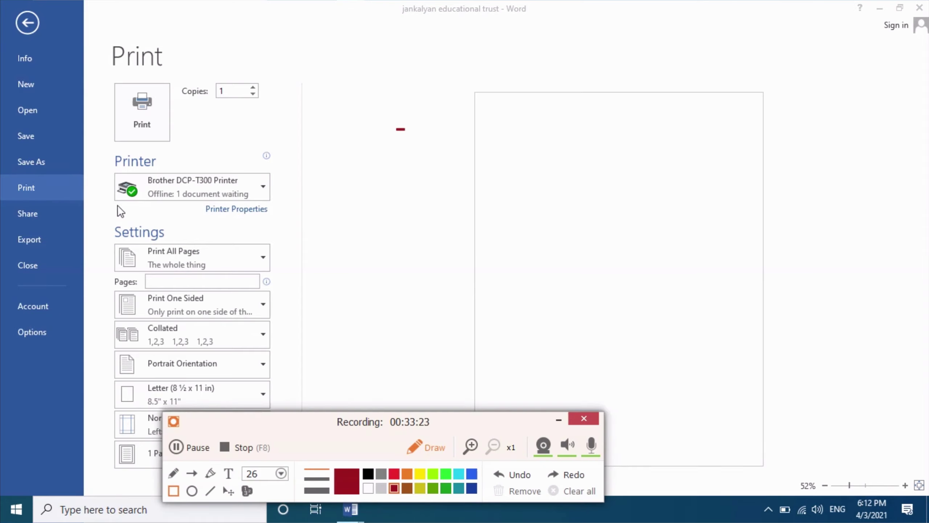
left_click_drag(103, 42, 283, 495)
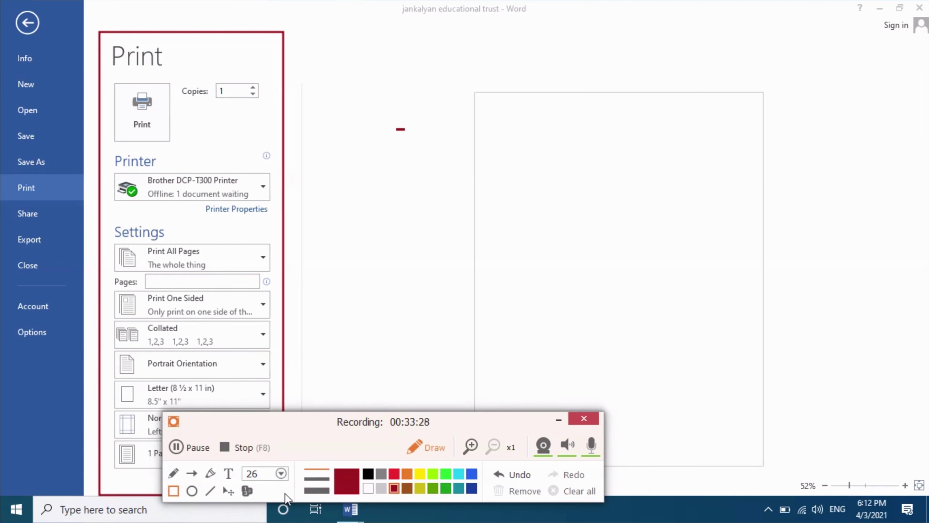
left_click_drag(363, 425, 370, 493)
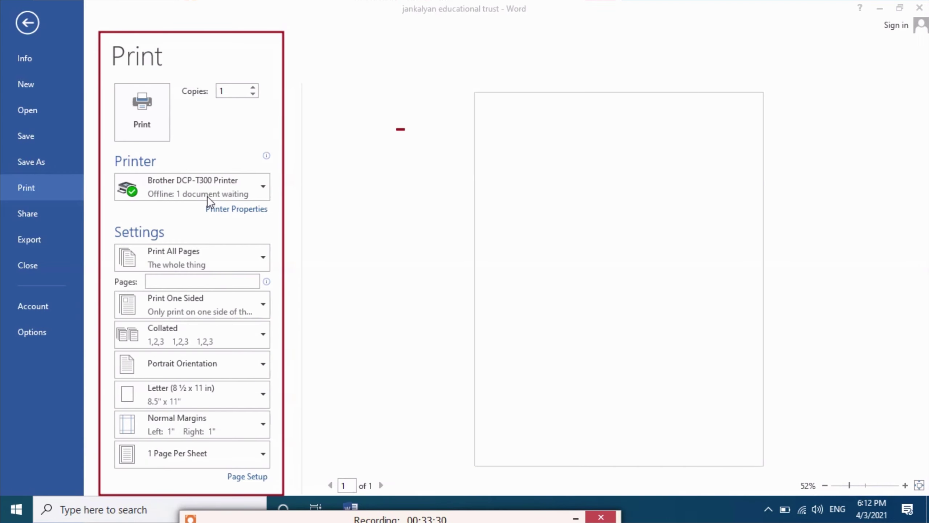
left_click_drag(301, 500, 671, 441)
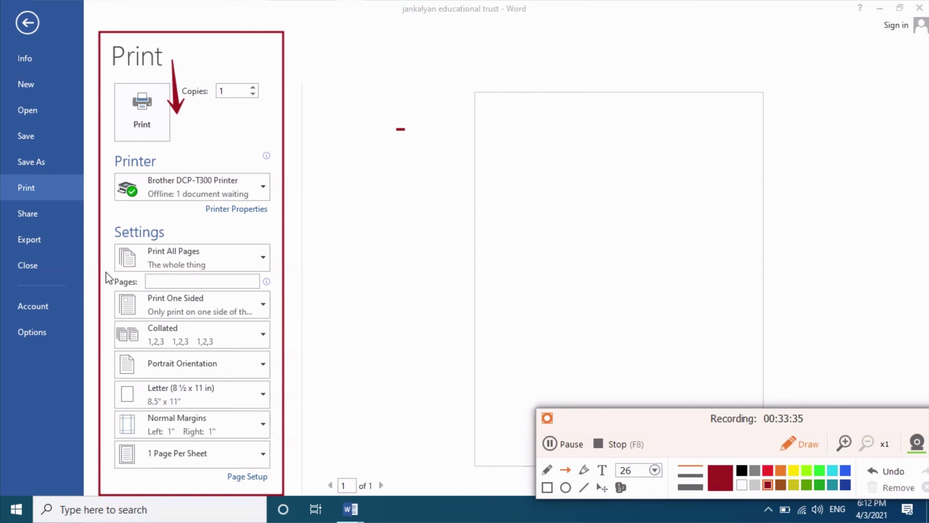
left_click_drag(105, 272, 132, 279)
left_click_drag(183, 484, 182, 368)
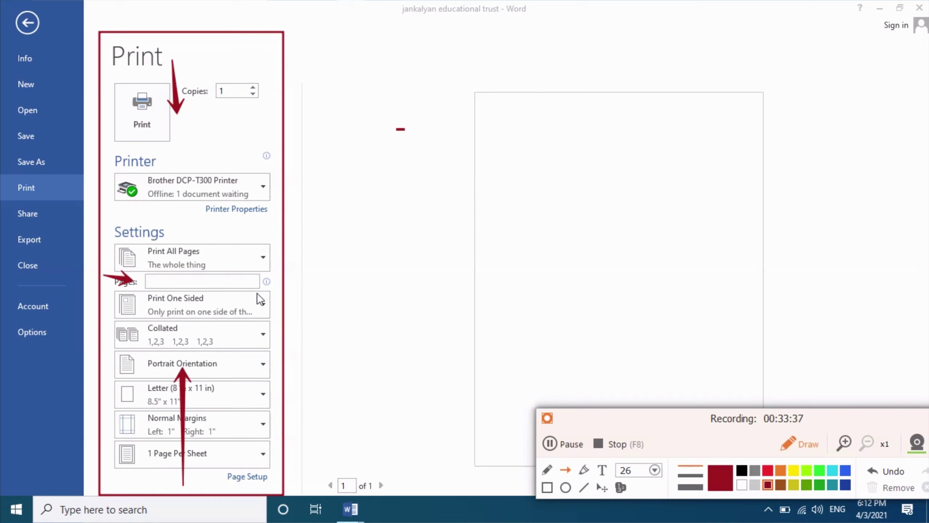
left_click_drag(275, 283, 242, 282)
Label the print settings 'printing setting' and frame the print preview with a box.
left_click(602, 469)
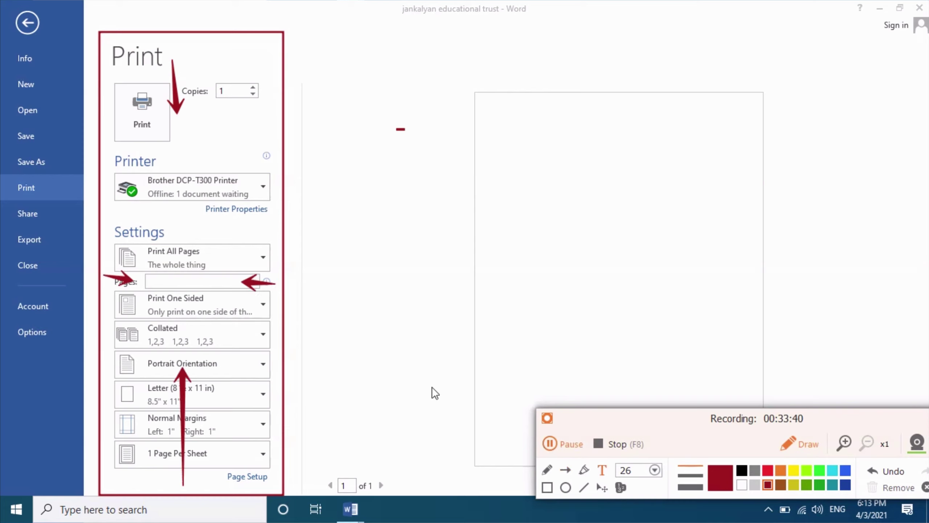
left_click(146, 306)
type("pr")
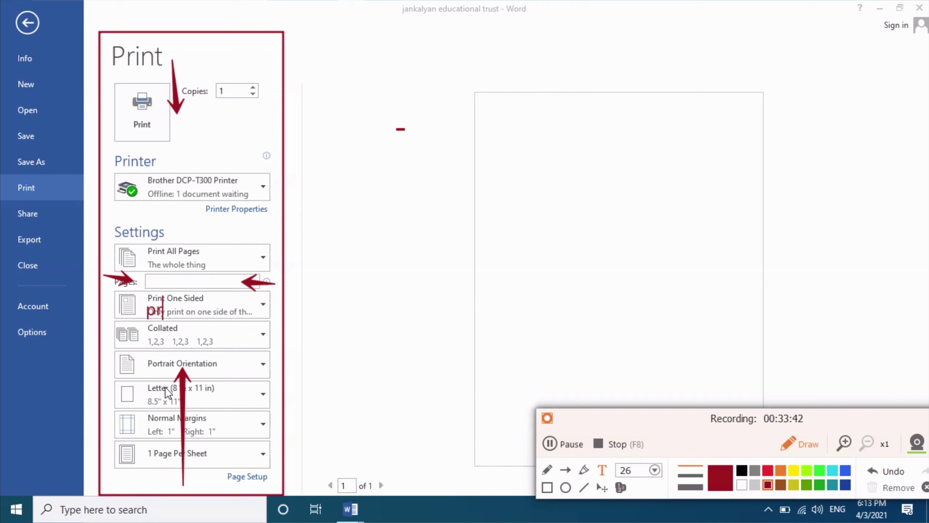
type("inting ")
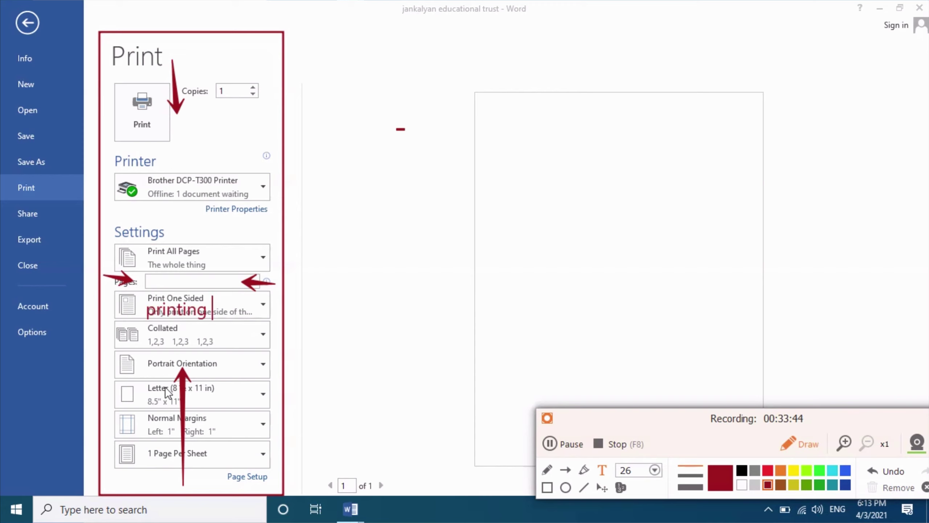
type("see")
key("BackSpace")
type("tting")
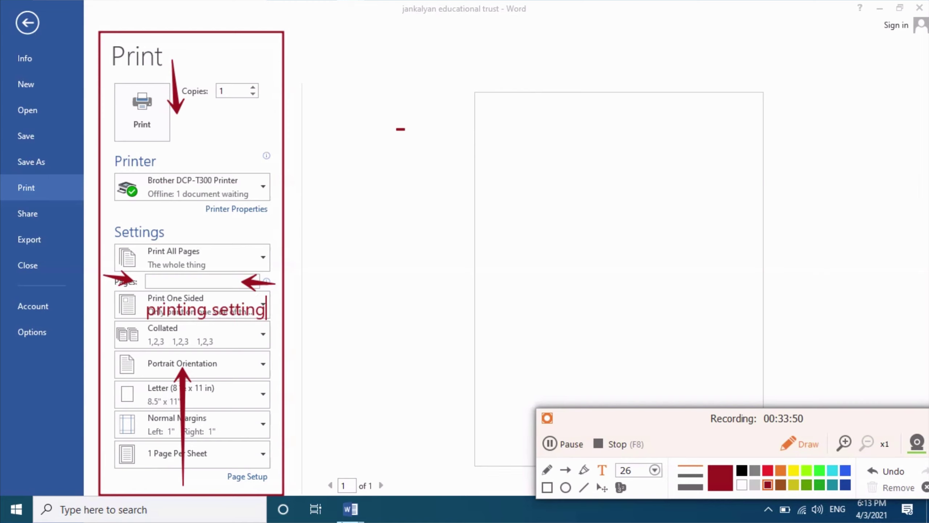
left_click(548, 486)
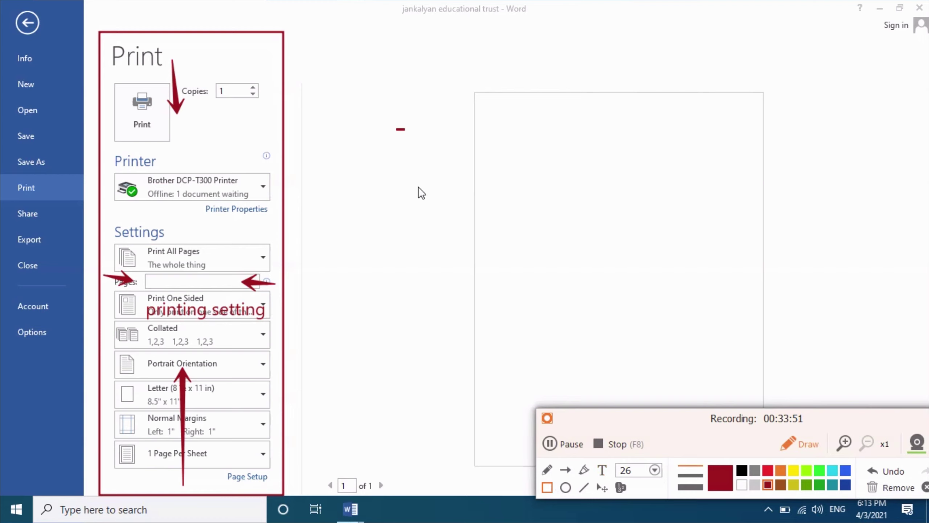
mouse_move(435, 74)
left_mouse_down()
mouse_move(518, 187)
mouse_move(792, 502)
left_mouse_up()
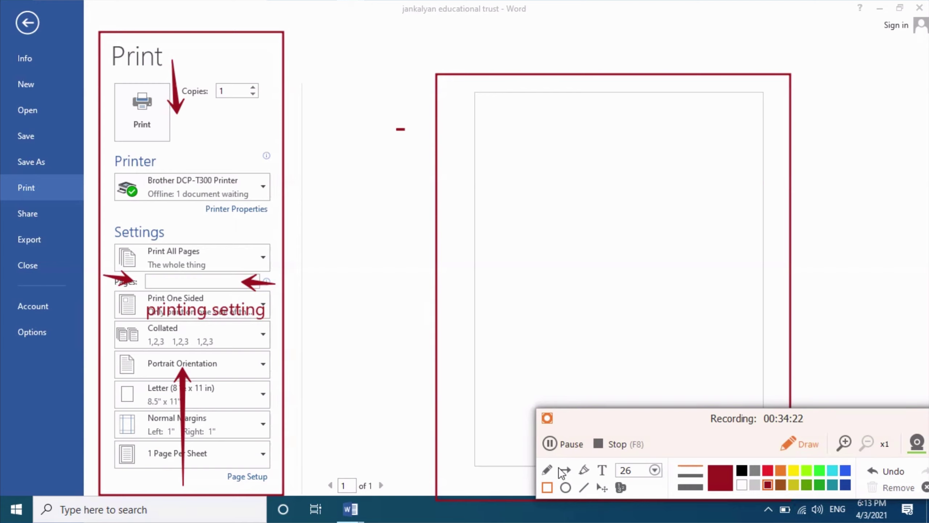
left_click_drag(436, 309, 506, 310)
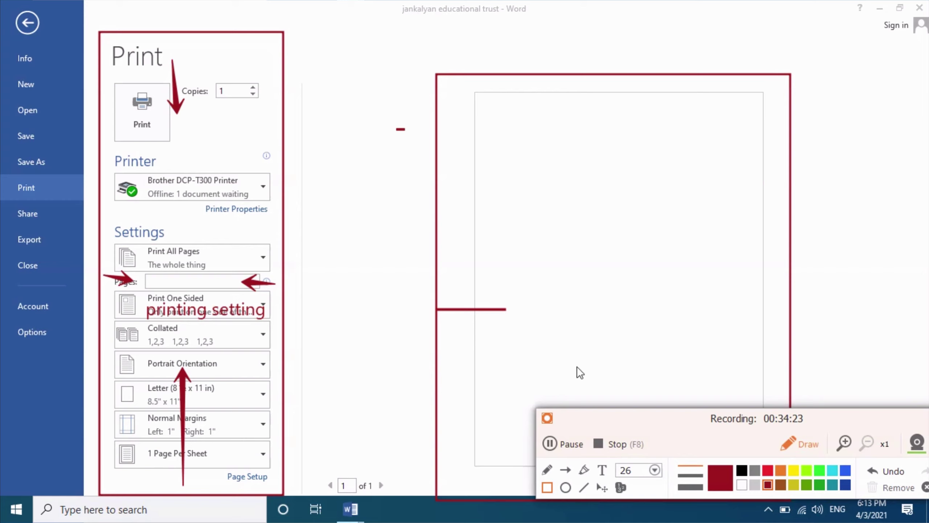
left_click(567, 470)
left_click_drag(607, 91, 612, 149)
left_click_drag(768, 257, 728, 259)
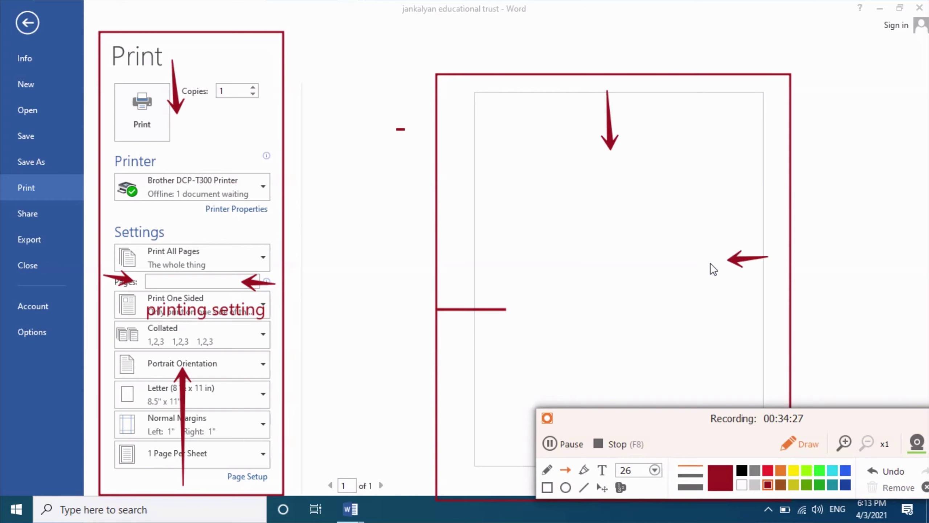
left_click_drag(466, 271, 521, 274)
left_click_drag(607, 355, 610, 317)
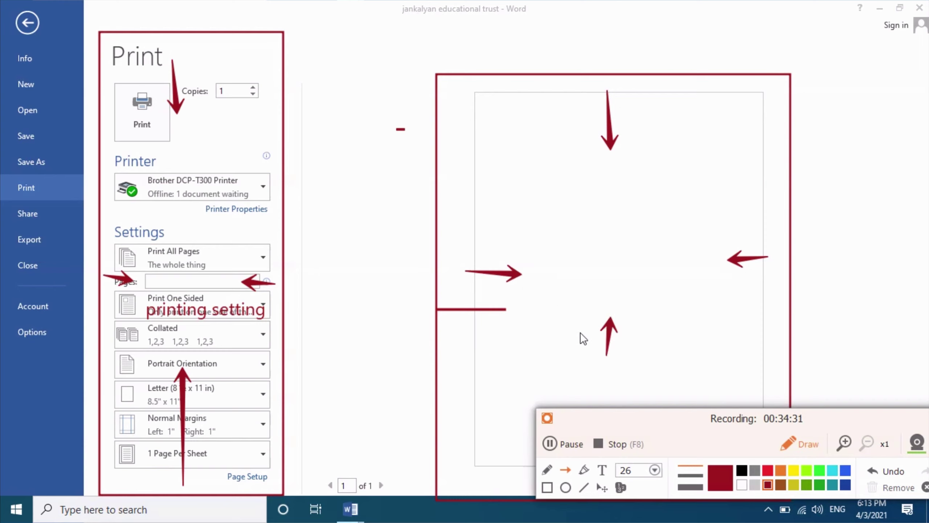
left_click(602, 469)
left_click(559, 275)
type("print ")
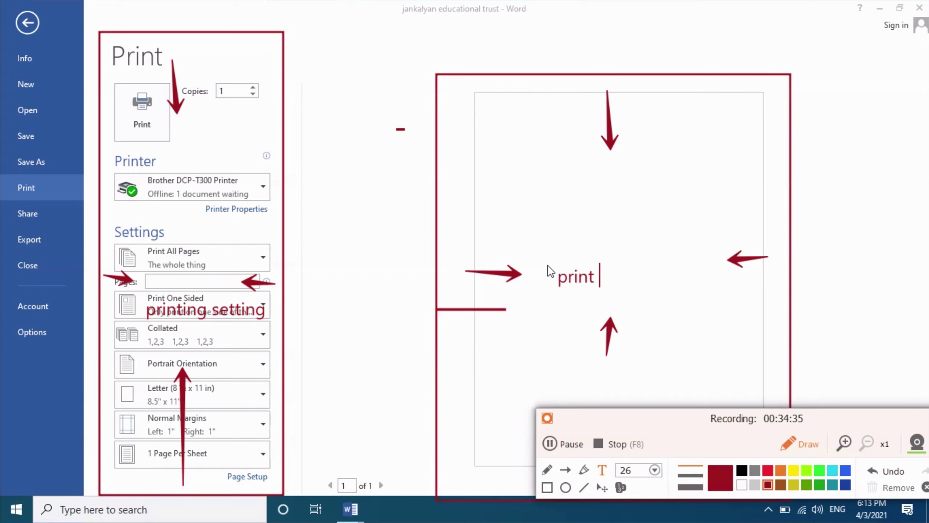
type("prev")
type("iew")
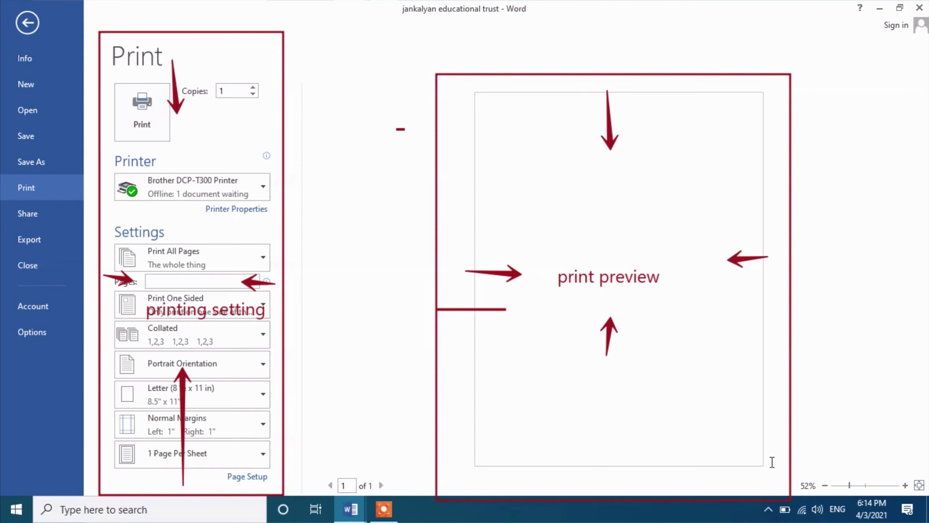
left_click(873, 472)
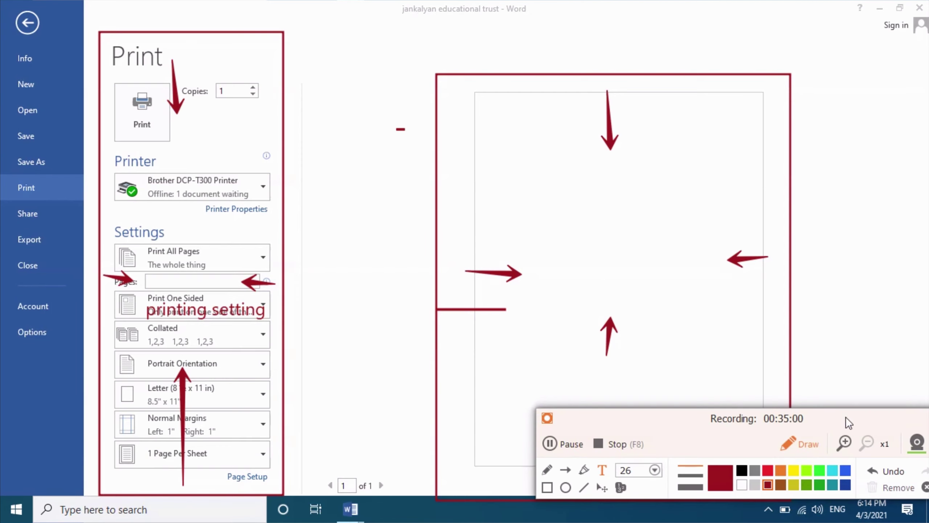
left_click(832, 491)
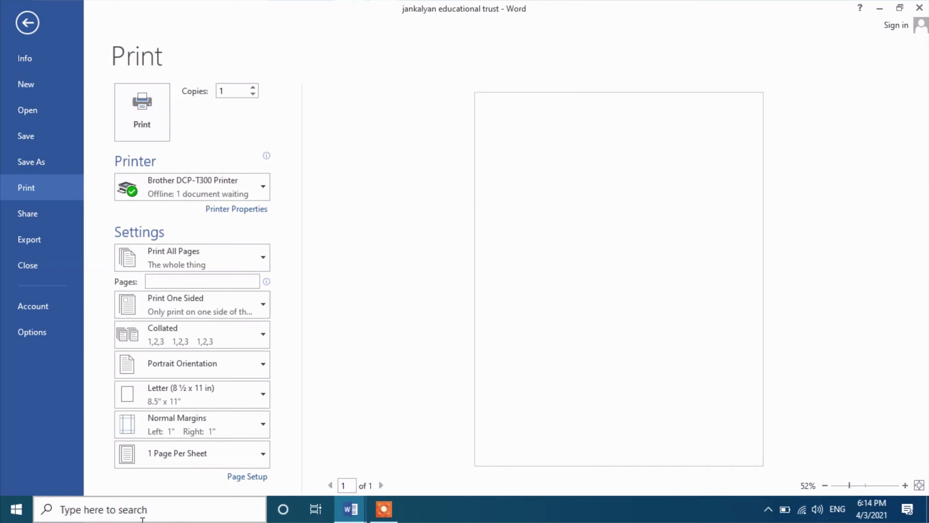
left_click(384, 509)
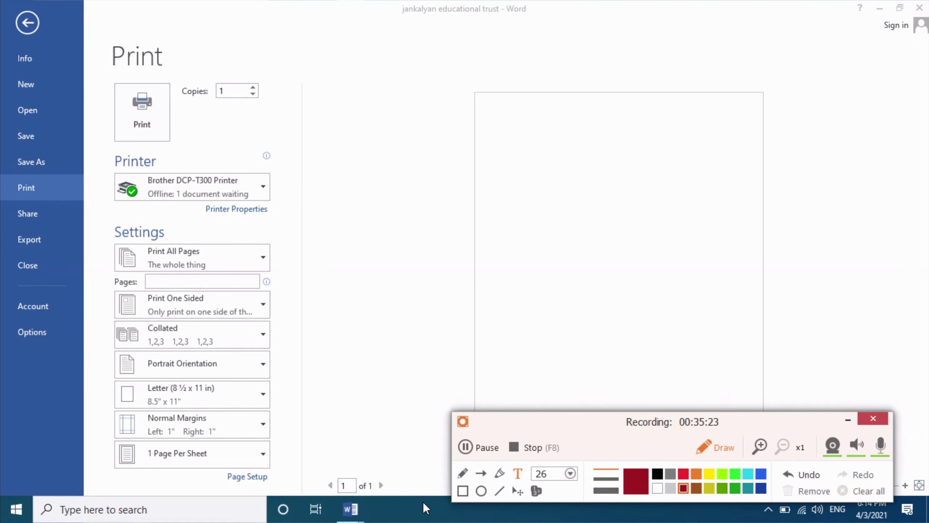
left_click(464, 490)
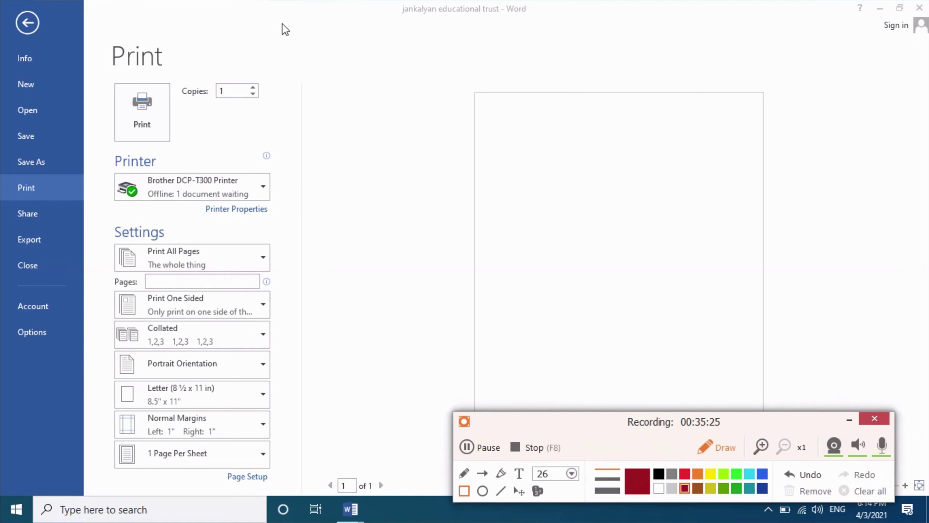
left_click_drag(190, 102, 271, 107)
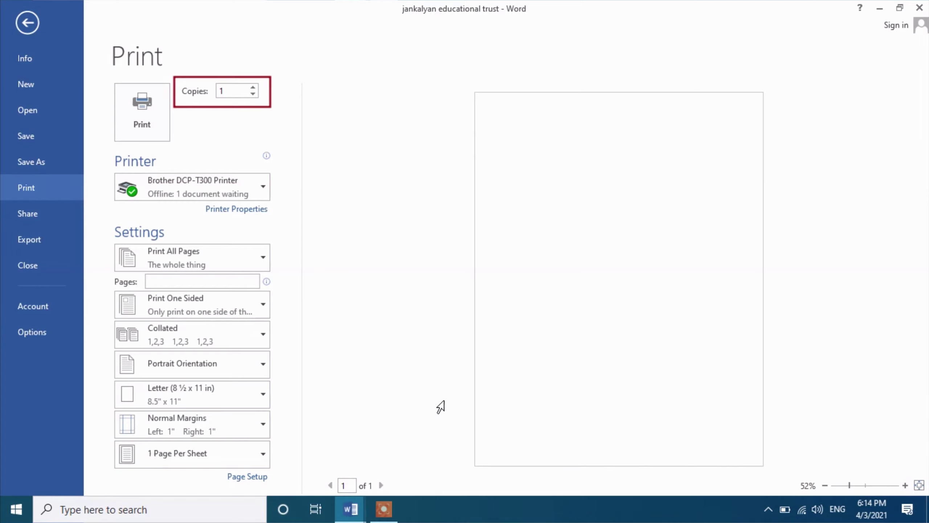
double_click(252, 88)
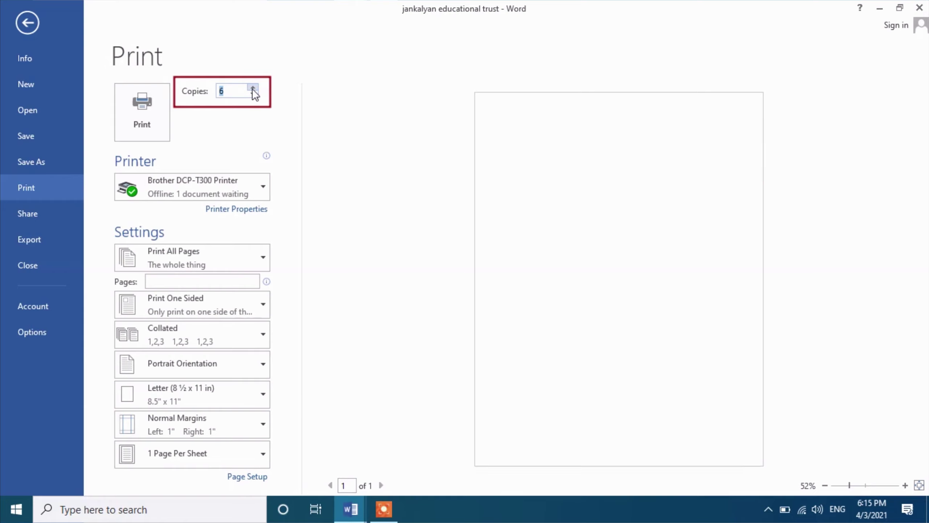
left_click(253, 94)
left_click(253, 94)
left_click(253, 94)
left_click(253, 94)
left_click(253, 94)
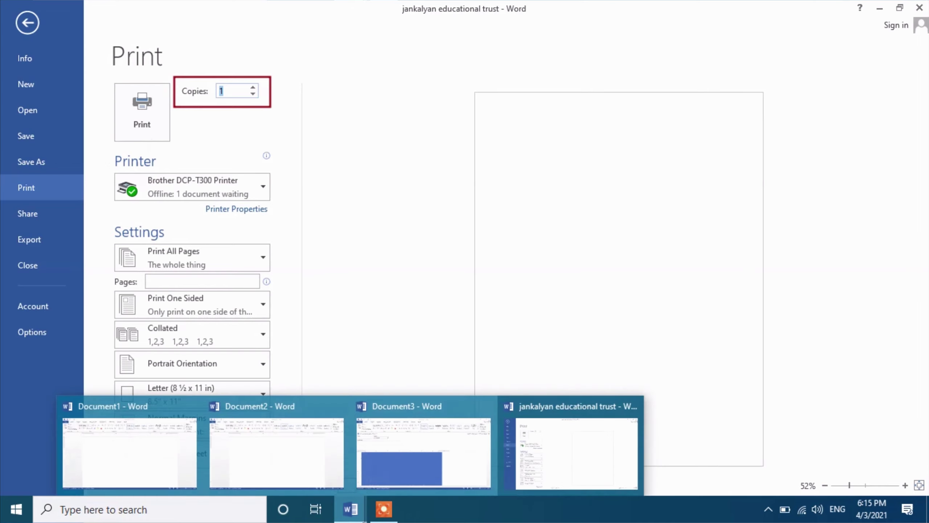
left_click(384, 509)
mouse_move(103, 149)
left_mouse_down()
mouse_move(129, 200)
mouse_move(285, 219)
left_mouse_up()
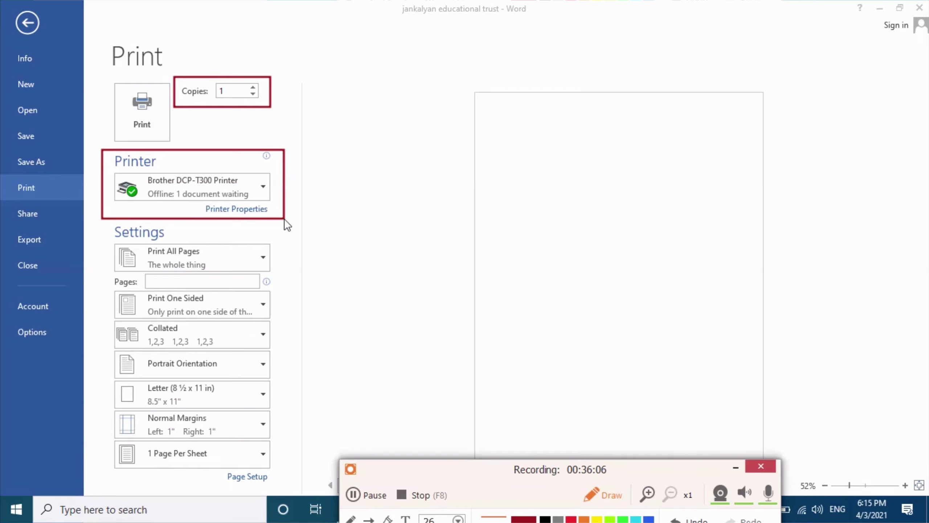
left_click(266, 193)
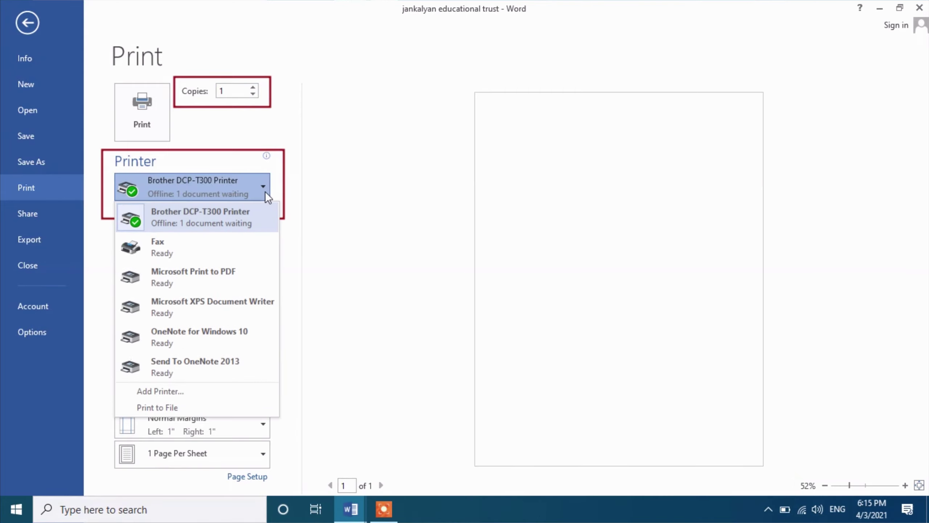
mouse_move(200, 217)
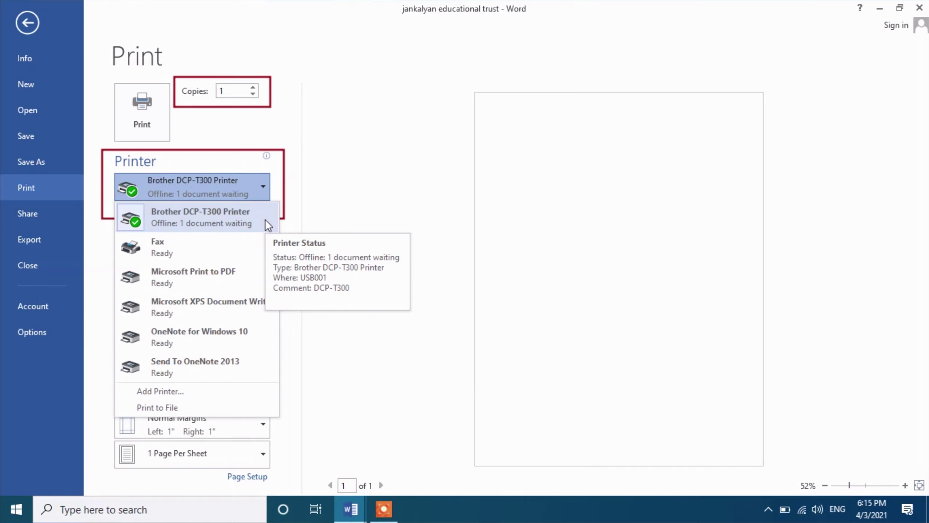
left_click(297, 202)
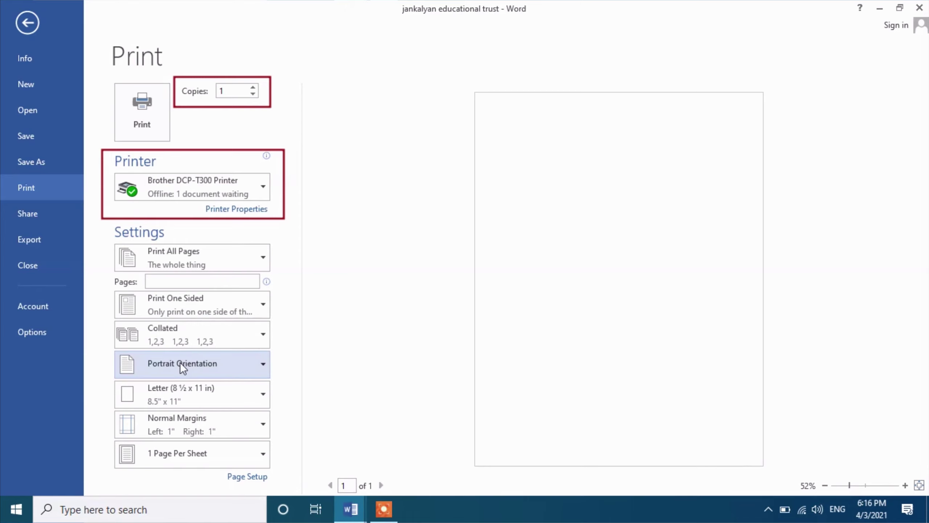
left_click(263, 256)
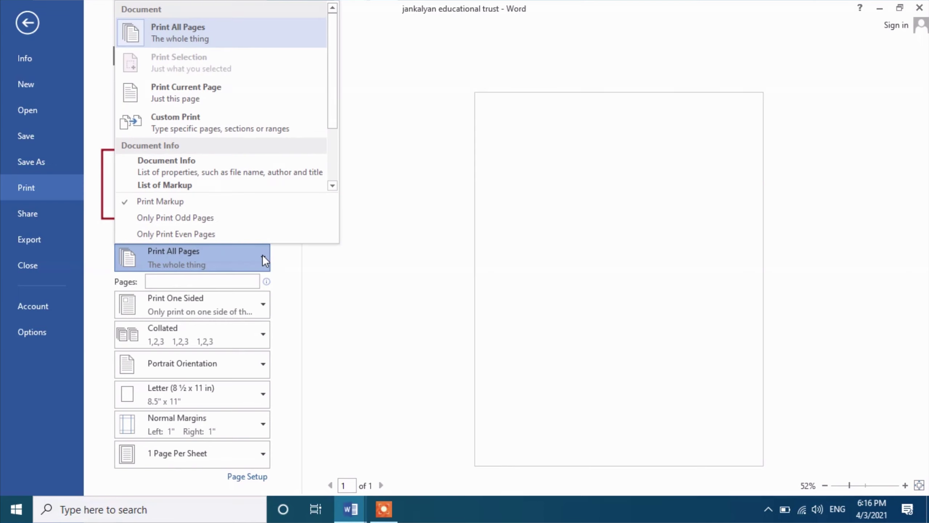
left_click(262, 256)
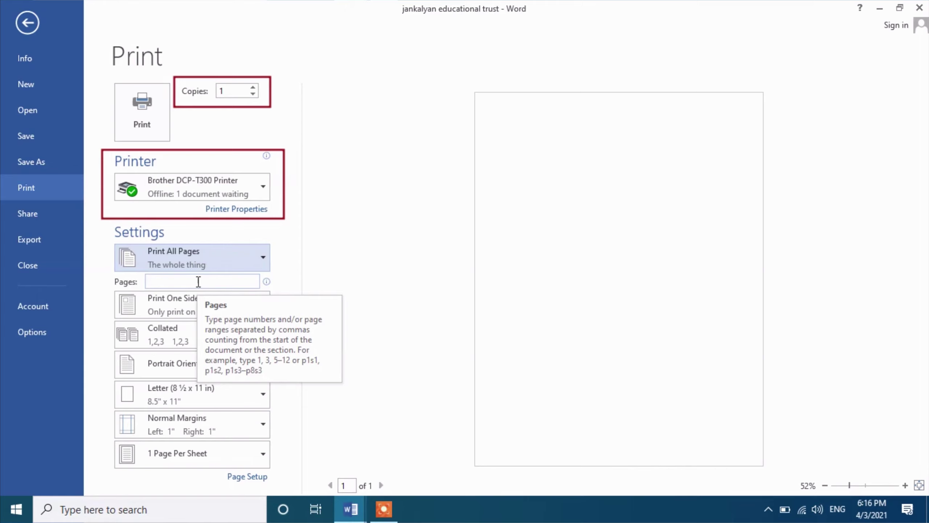
left_click(184, 279)
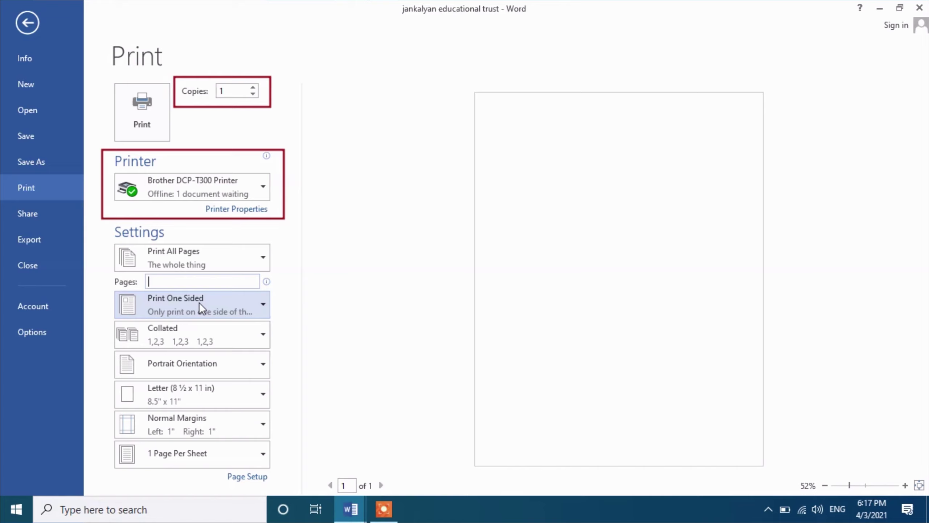
left_click(263, 310)
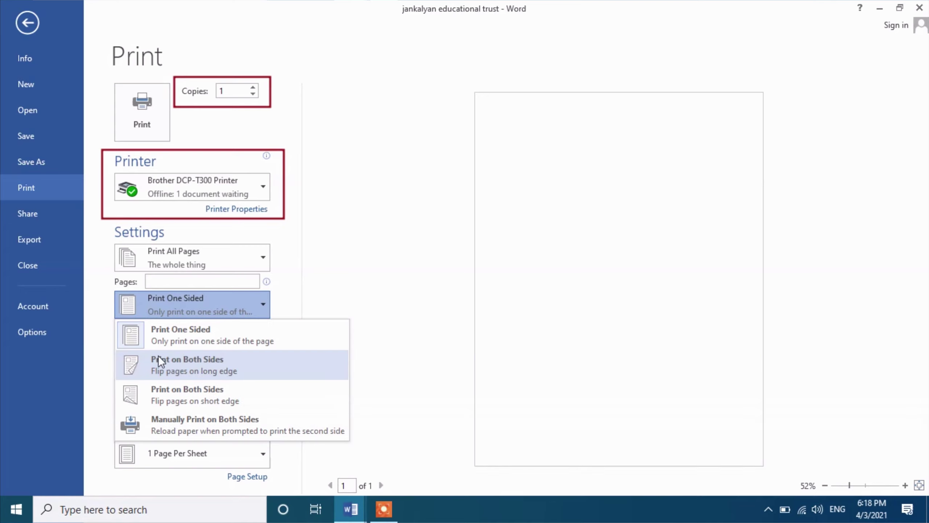
left_click(309, 281)
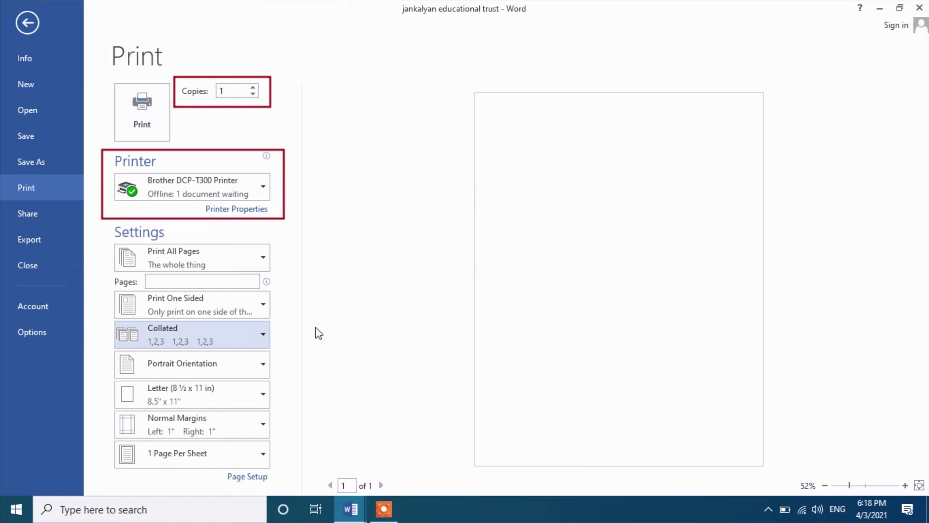
left_click(256, 332)
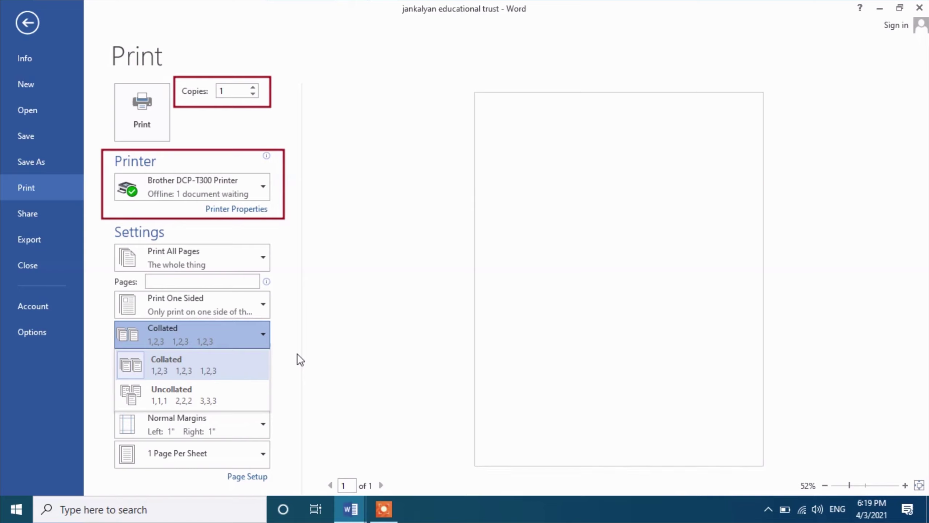
left_click(323, 340)
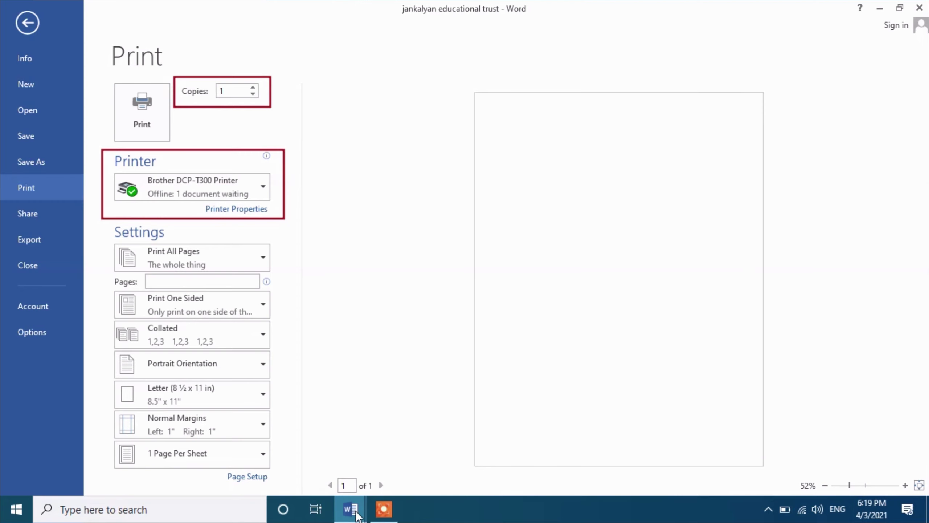
Box the portrait preview page in red and switch the orientation to Landscape.
left_click(383, 509)
left_click_drag(454, 81, 772, 398)
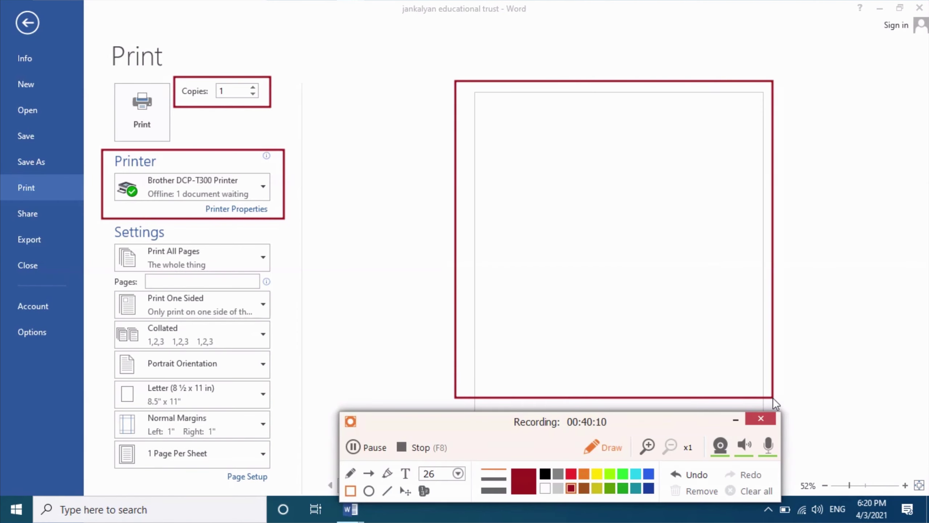
left_click(214, 372)
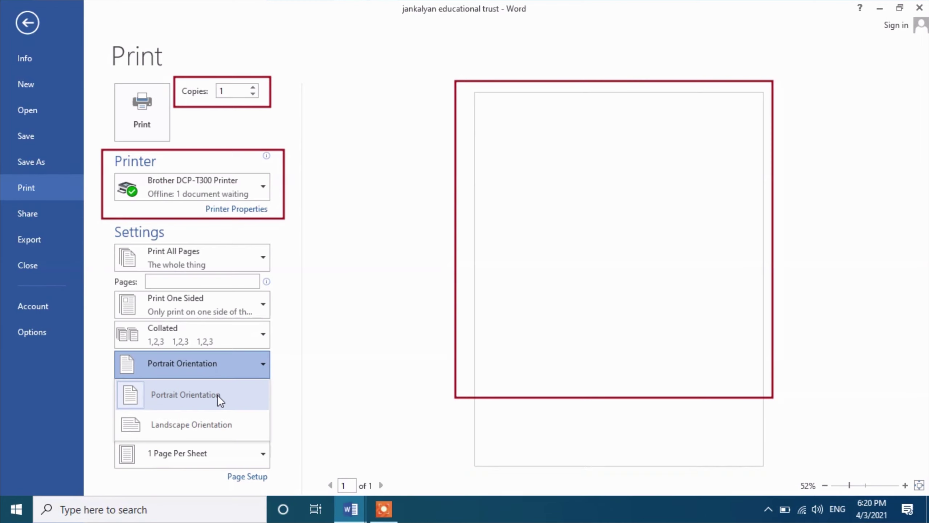
left_click(217, 395)
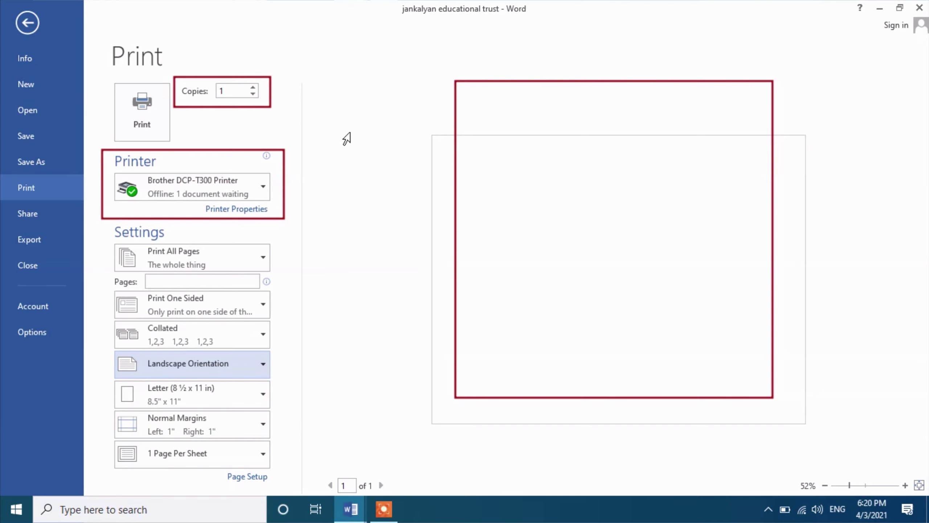
Box the landscape preview page in red, then undo all the red annotation boxes.
left_click_drag(336, 139, 844, 341)
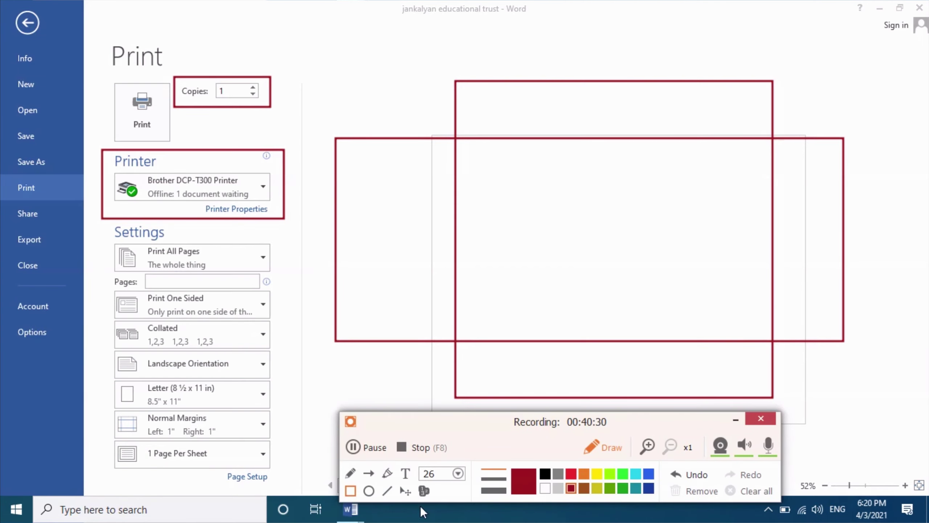
left_click(709, 476)
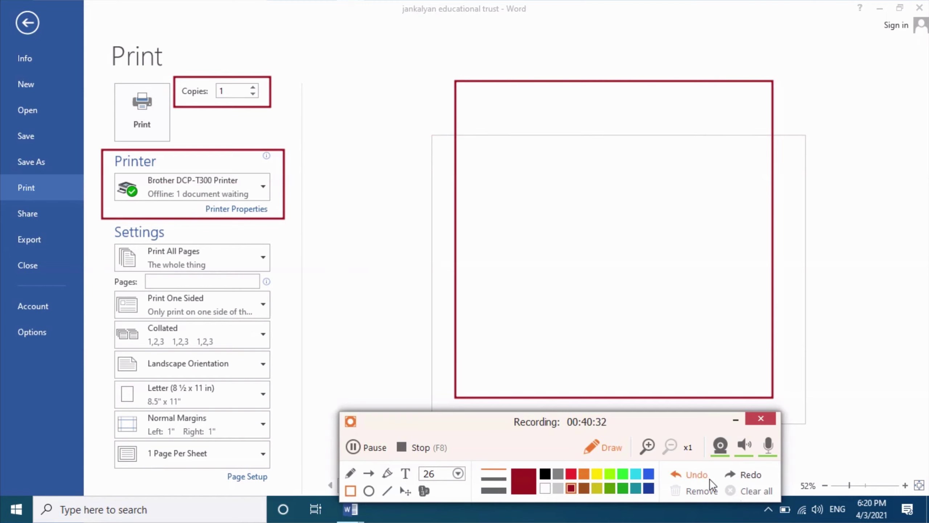
double_click(680, 474)
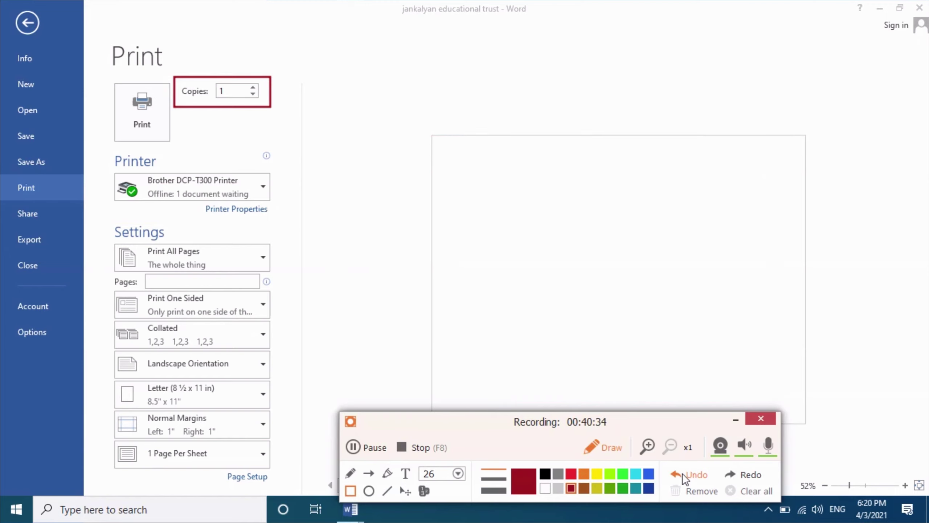
left_click(697, 473)
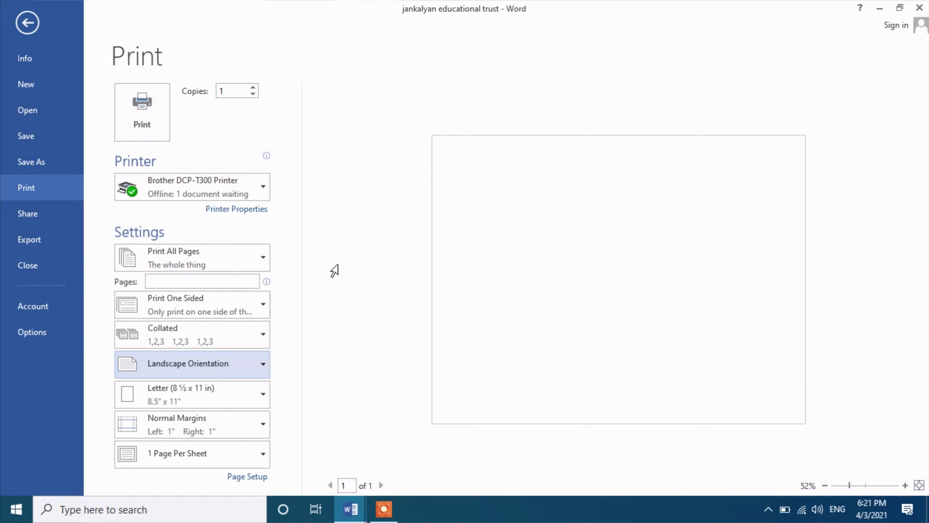
Draw a red rectangle around Share in the File sidebar with the recorder's rectangle tool.
left_click(388, 510)
left_click(349, 490)
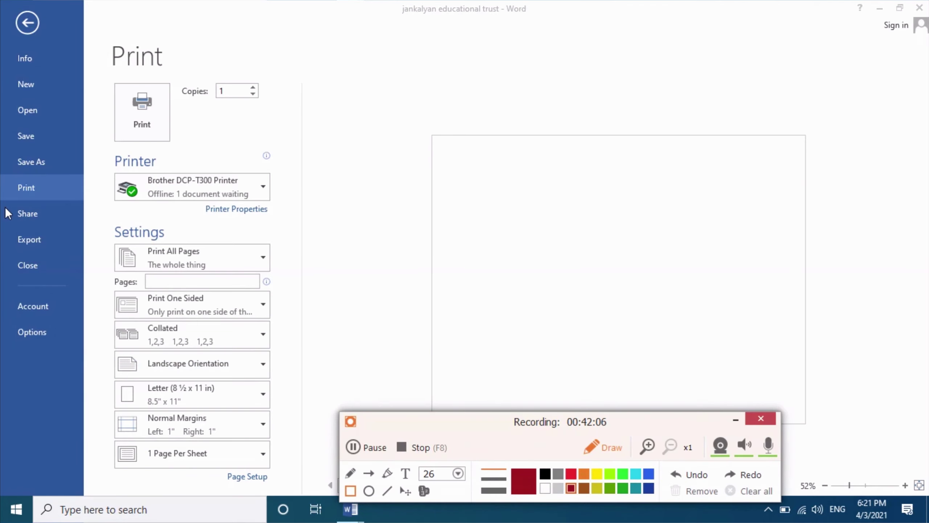
mouse_move(4, 206)
left_mouse_down()
mouse_move(64, 230)
mouse_move(71, 223)
left_mouse_up()
Hide the recorder tools and open Share > Email in the File backstage.
right_click(286, 436)
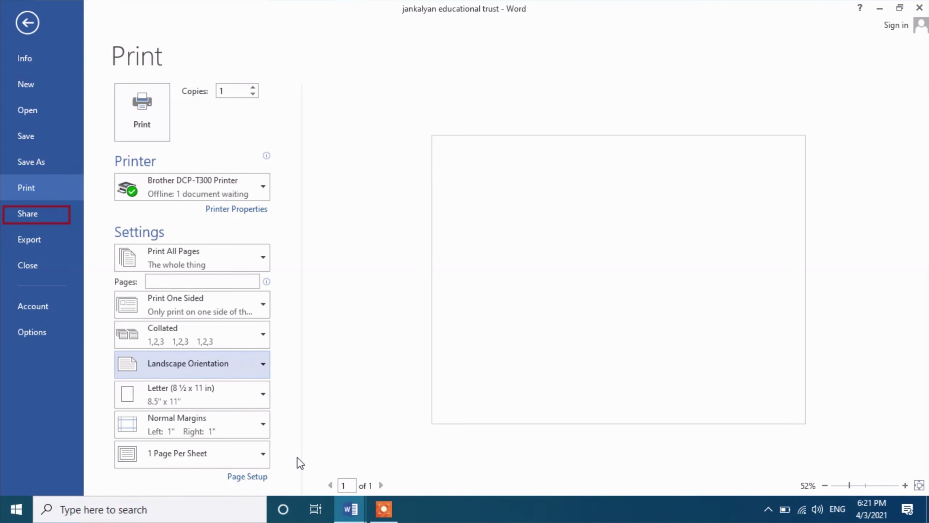
left_click(34, 210)
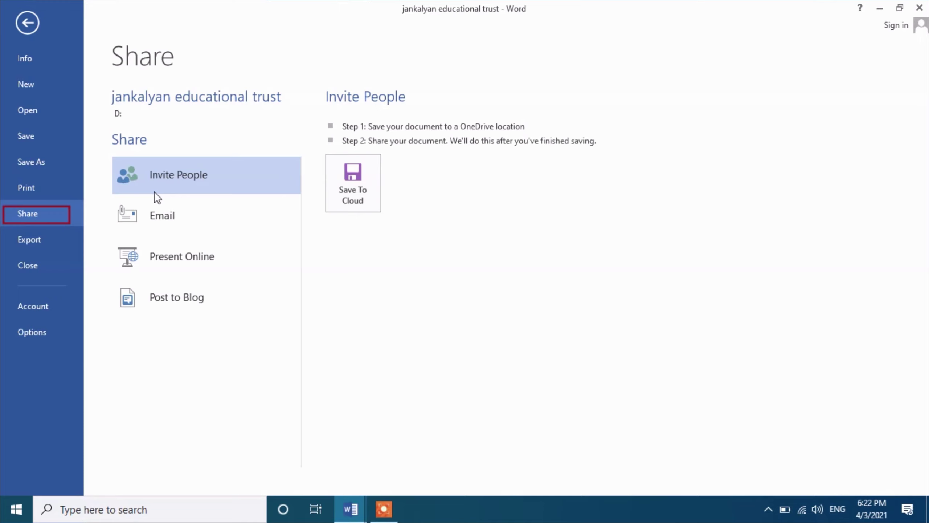
left_click(159, 218)
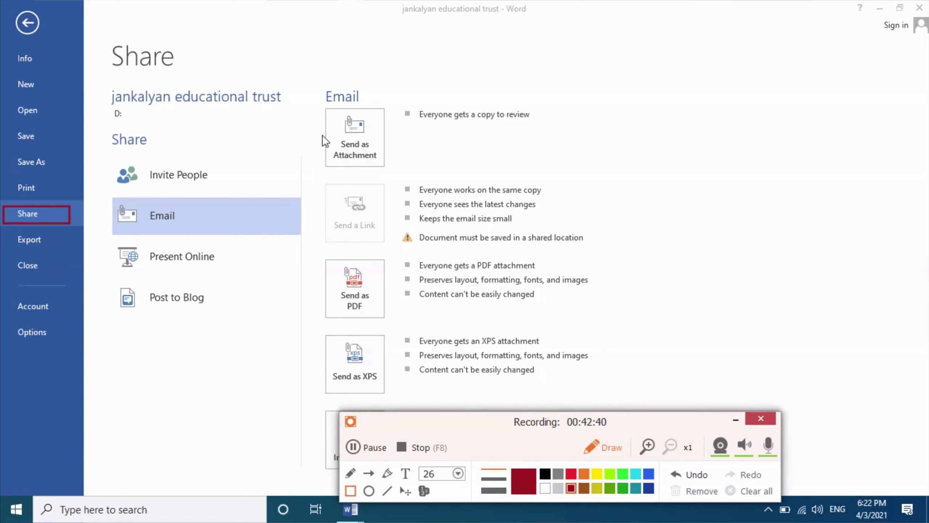
Outline the Send as Attachment, PDF, XPS and Internet Fax options in red.
left_click_drag(320, 104, 389, 165)
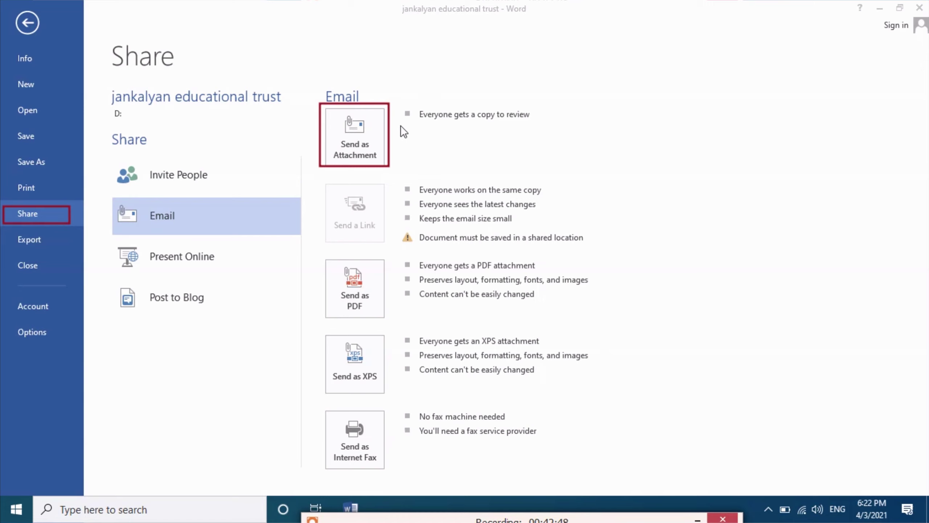
left_click_drag(317, 251, 391, 330)
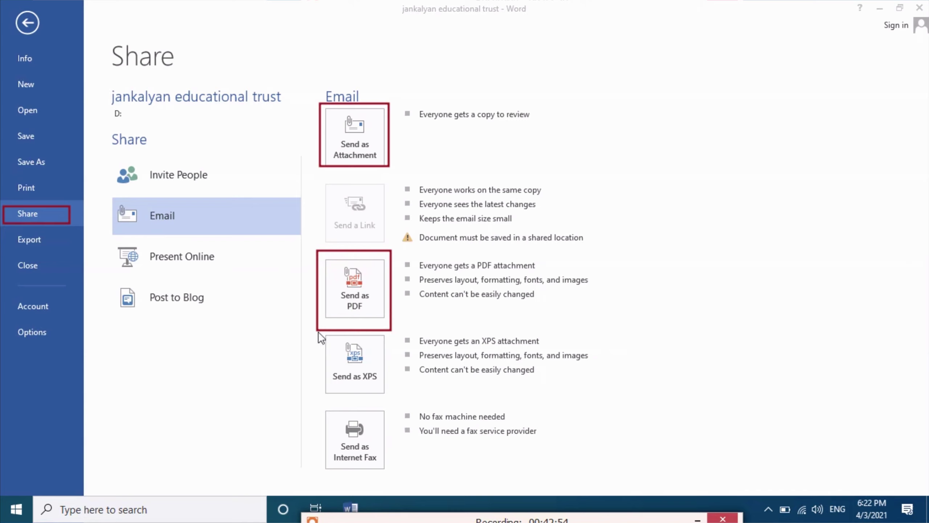
left_click_drag(332, 359, 398, 404)
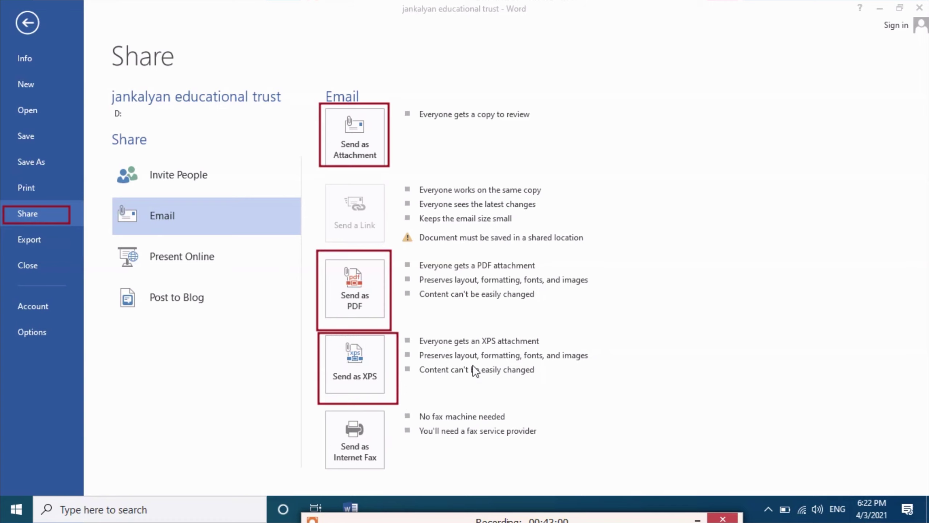
left_click_drag(312, 406, 394, 488)
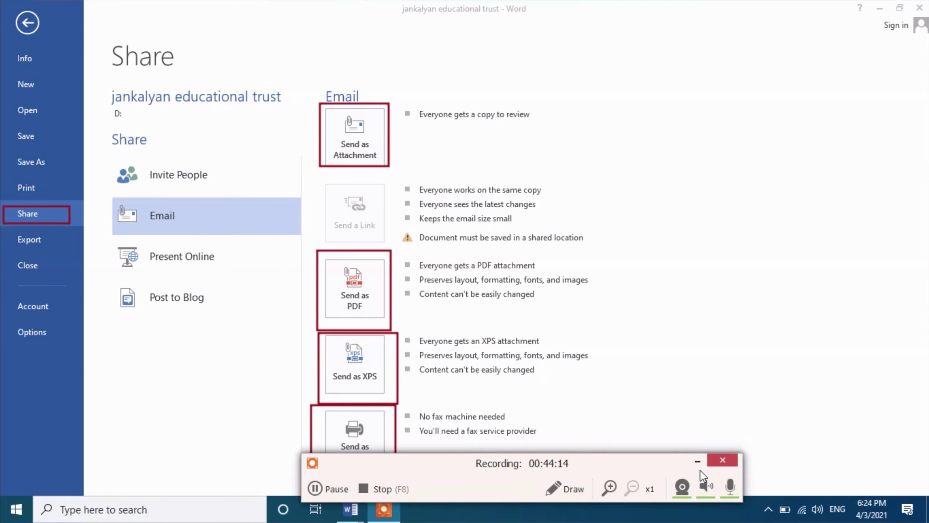
Pause the screen recording and switch the backstage to the Export page.
left_click(700, 470)
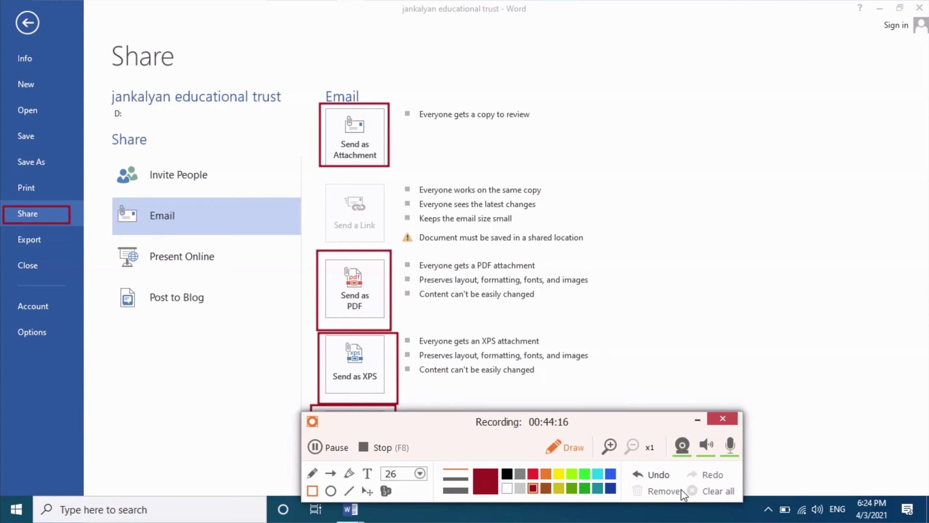
key("F7")
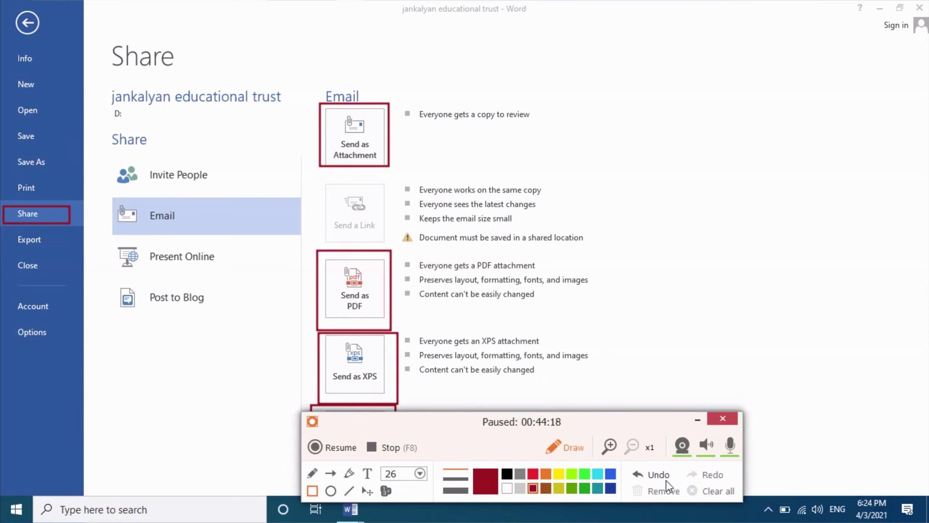
left_click(36, 240)
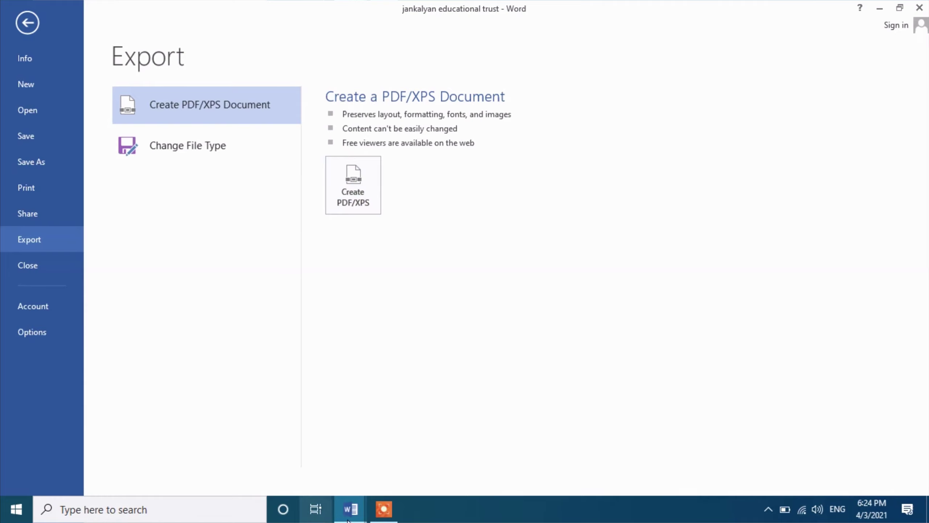
Box the Create PDF/XPS Document option and its create action, numbering them 1 and 2.
left_click(394, 501)
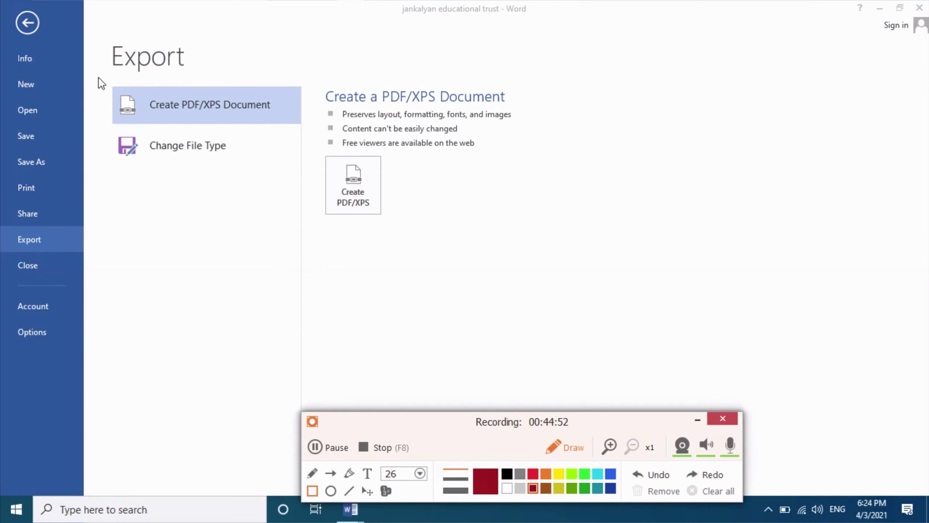
mouse_move(99, 77)
left_mouse_down()
mouse_move(232, 137)
mouse_move(271, 138)
left_mouse_up()
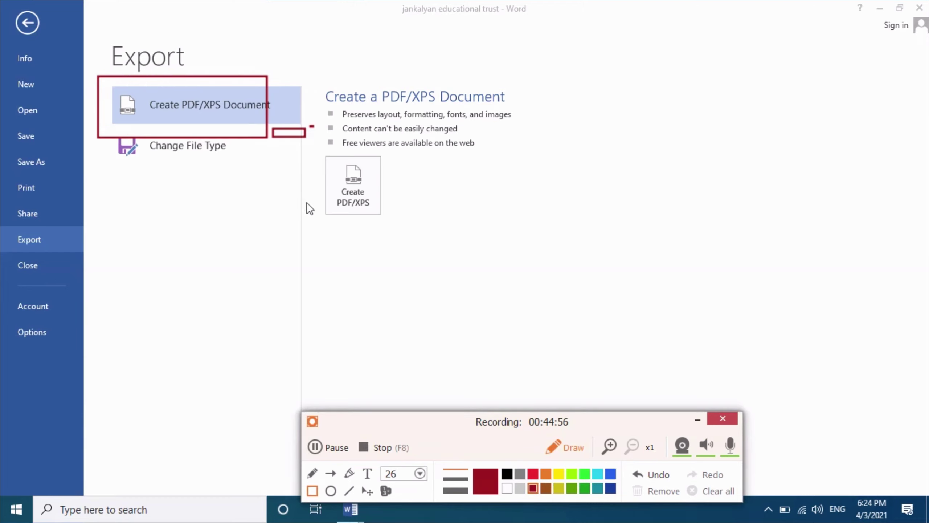
key("ctrl+z")
key("ctrl+z")
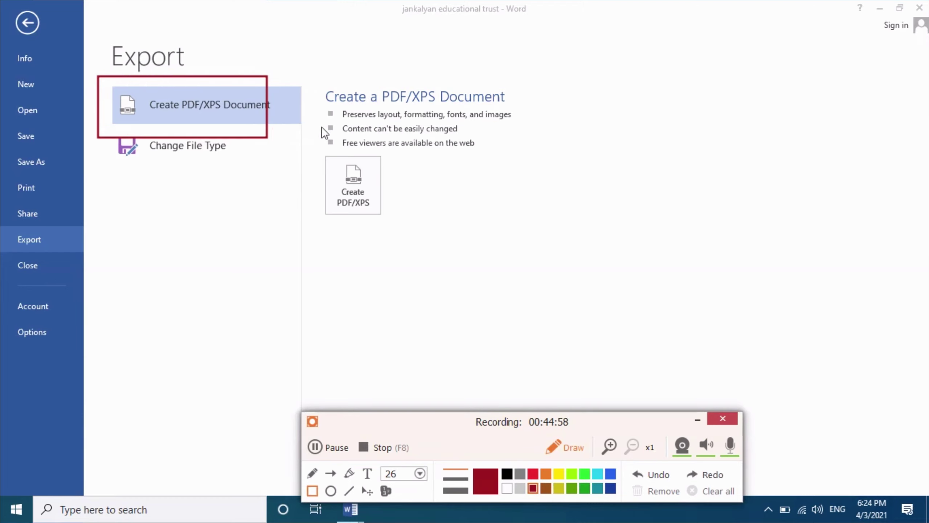
key("ctrl+z")
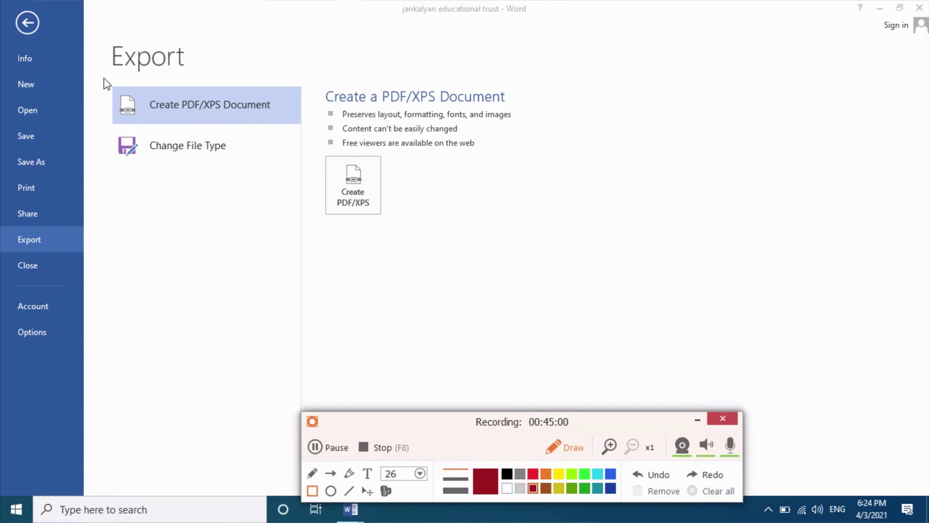
mouse_move(102, 77)
left_mouse_down()
mouse_move(307, 127)
mouse_move(390, 232)
left_mouse_up()
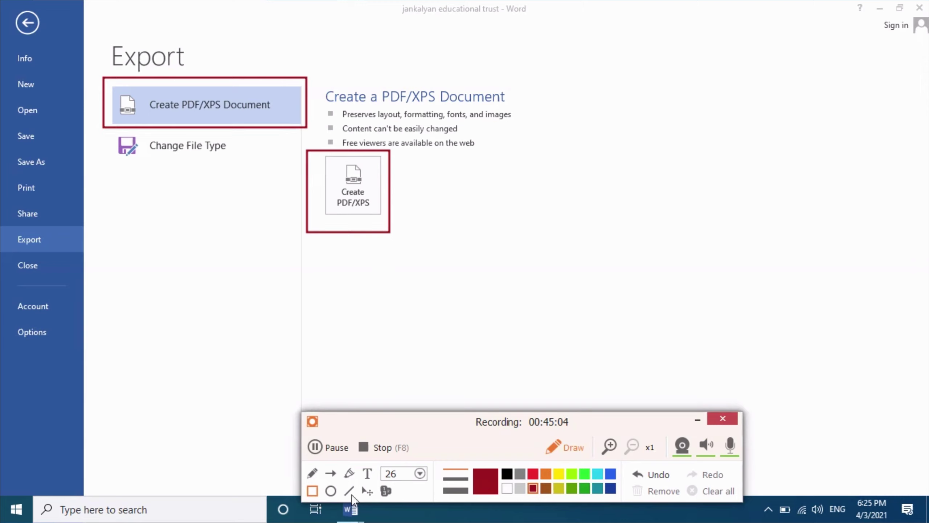
left_click(385, 493)
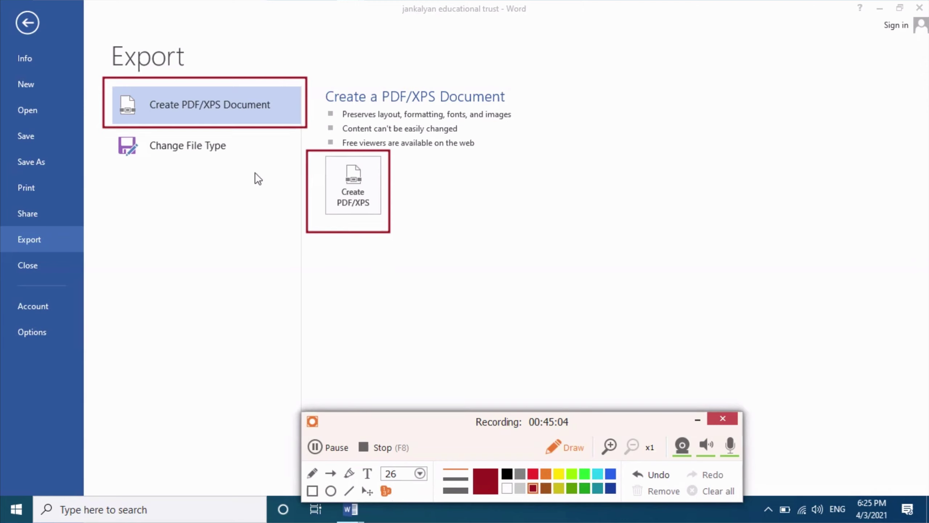
left_click(291, 83)
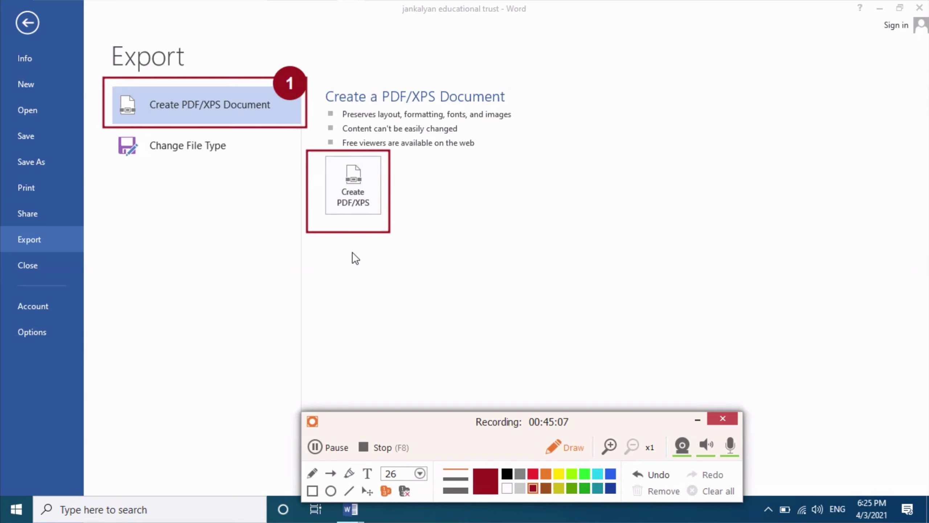
left_click(348, 224)
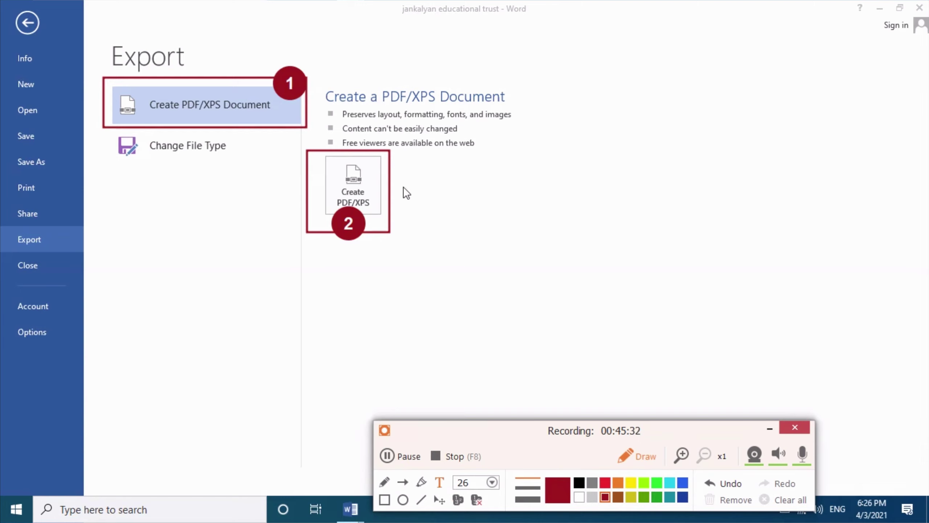
Write the note 'convert word to pdf' below the option and draw an arrow from Export to it.
left_click(445, 239)
type("conv")
type("ert ")
type("wo")
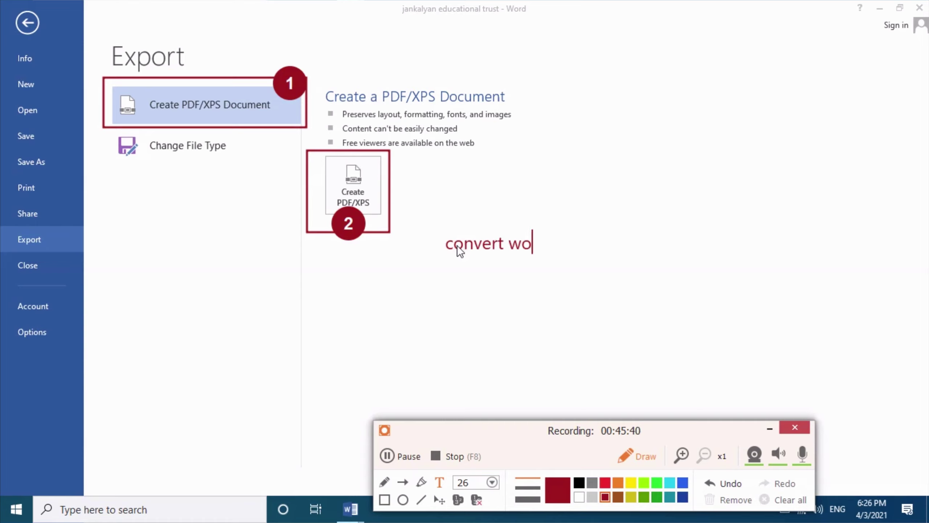
type("rd to ")
type("pdf")
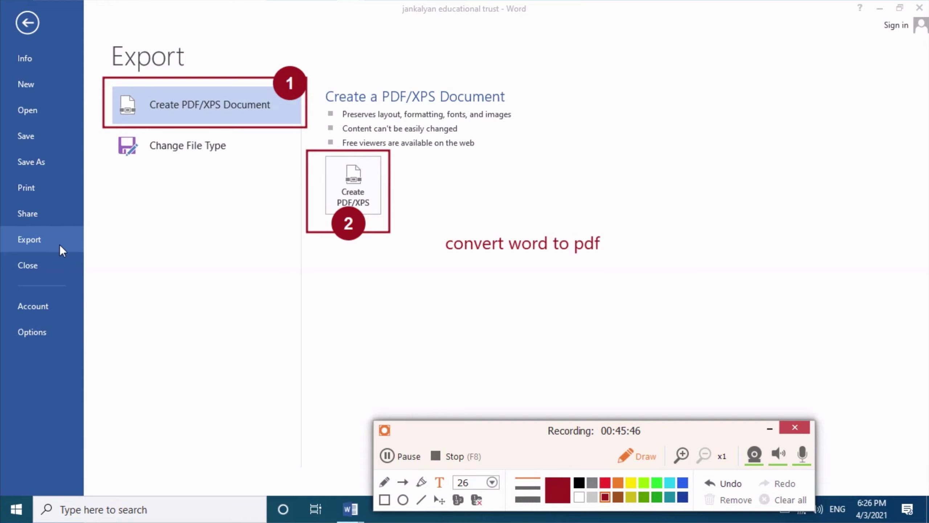
left_click(402, 482)
left_click_drag(80, 236, 435, 253)
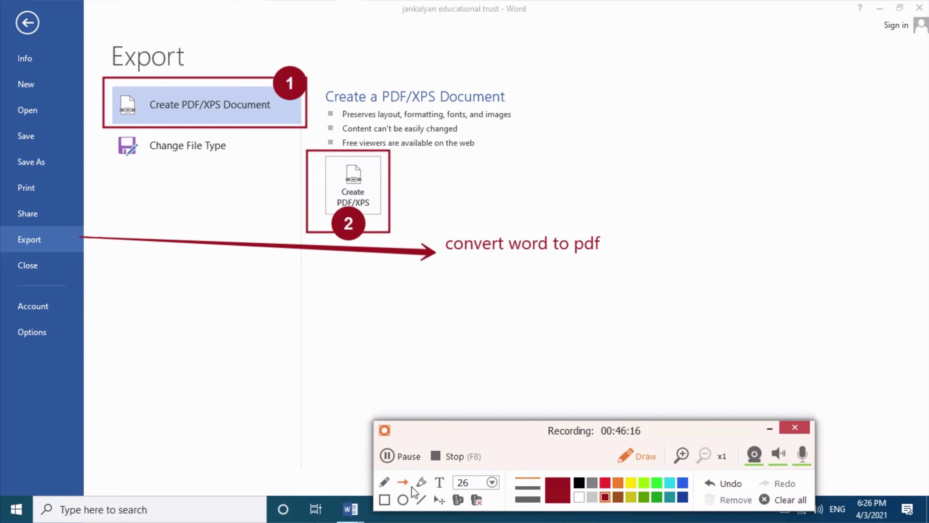
Clear all annotations, cancel the close prompt to keep the document, and reopen the File Info page.
left_click(789, 502)
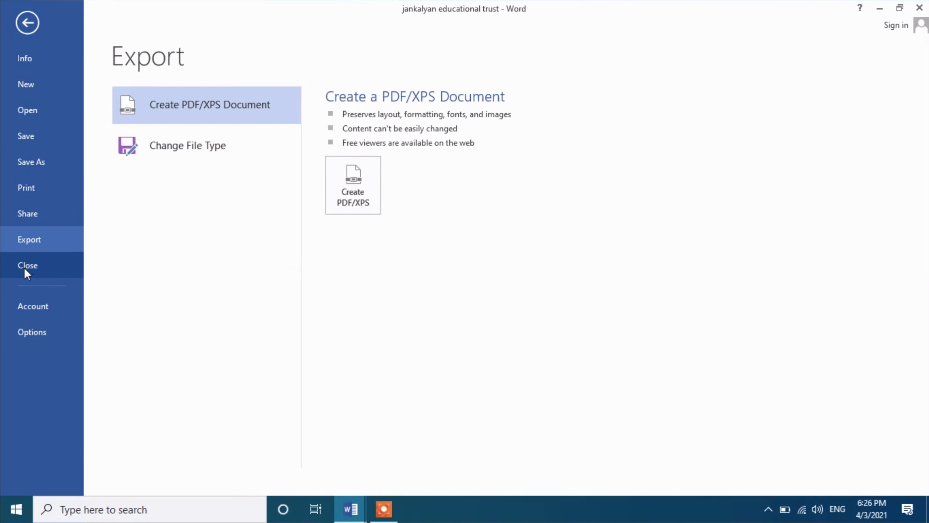
key("Escape")
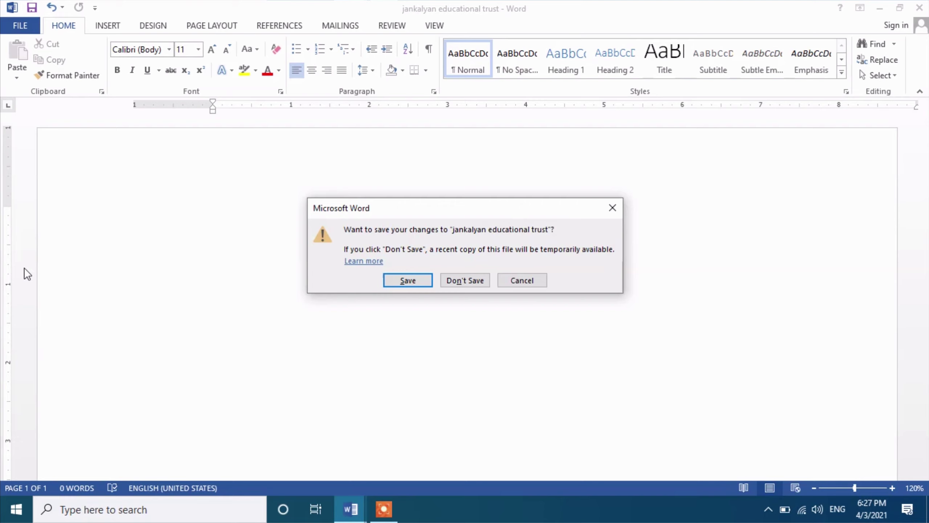
left_click(536, 284)
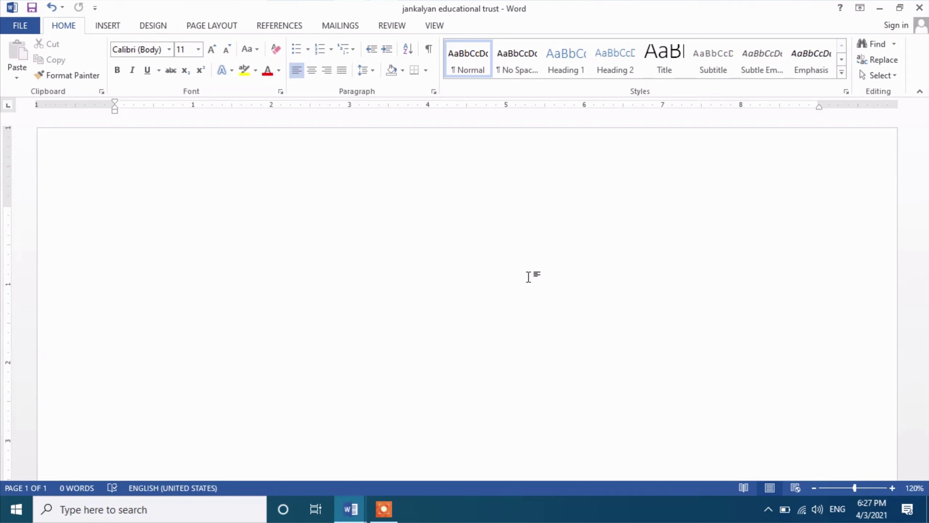
left_click(27, 21)
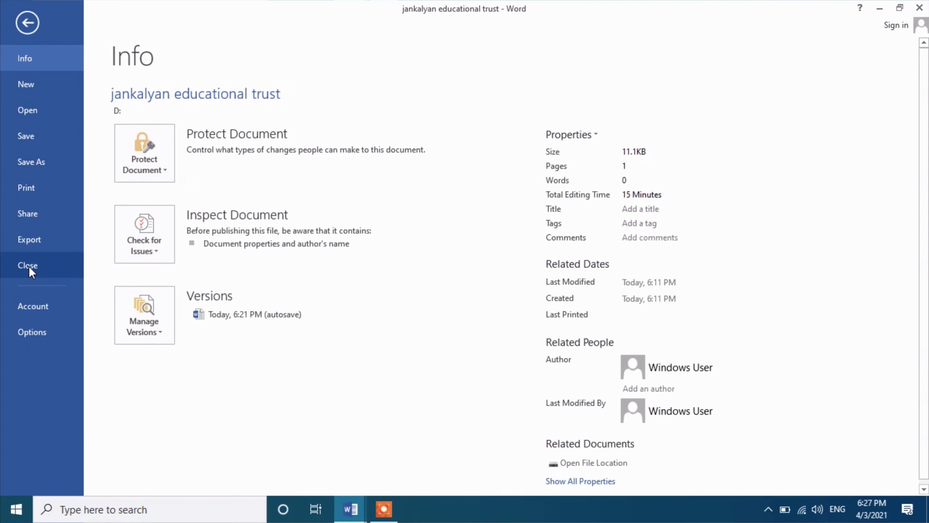
Choose Close in the backstage, then cancel the save-changes prompt for jankalyan educational trust.
left_click(29, 266)
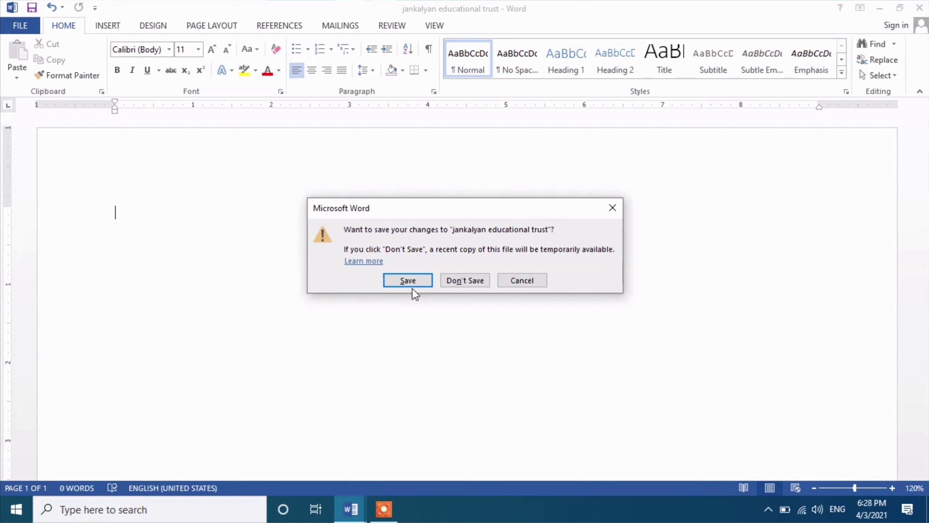
left_click(527, 281)
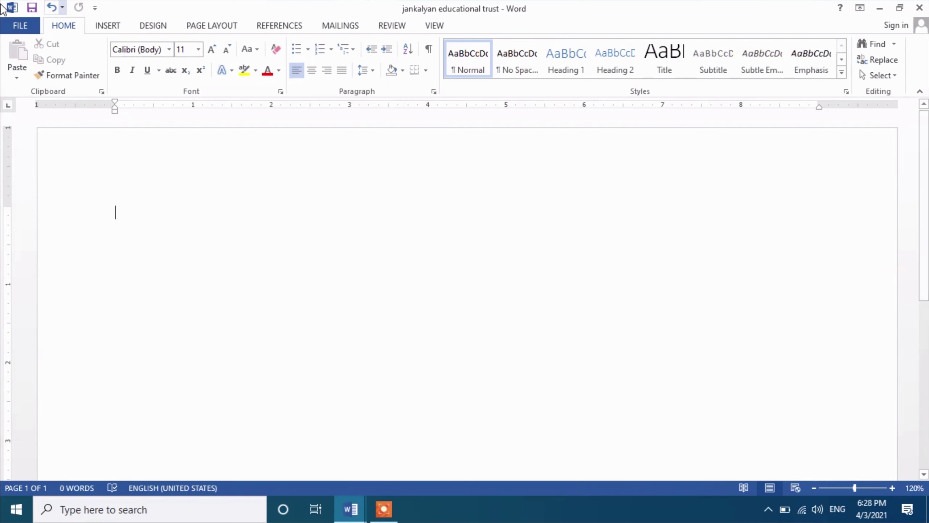
Return to the File backstage Info page for the jankalyan educational trust document.
left_click(19, 25)
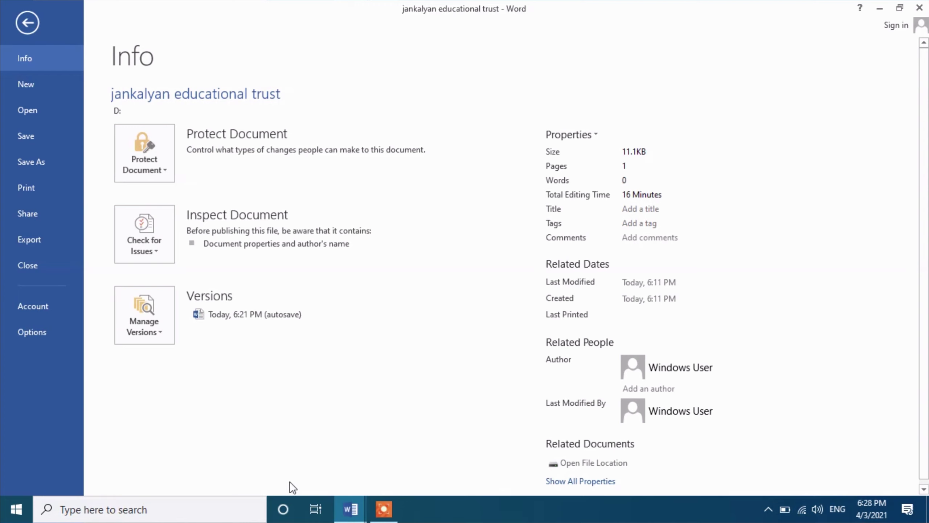
left_click(384, 510)
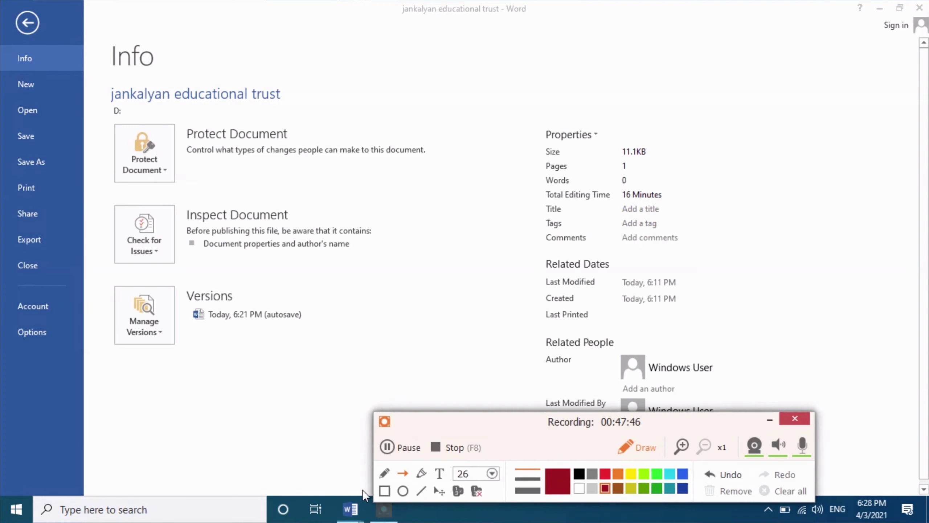
left_click_drag(6, 295, 22, 326)
key("ctrl+z")
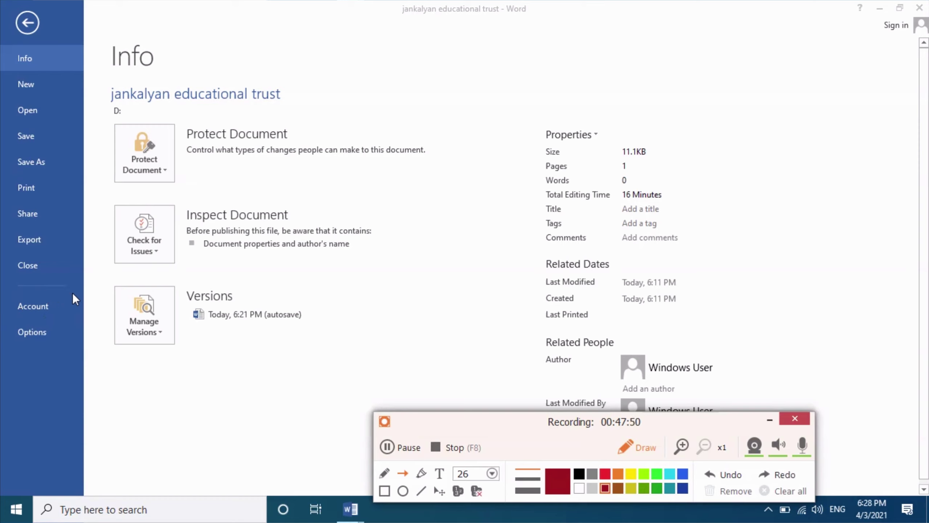
left_click(384, 490)
left_click_drag(5, 295, 66, 356)
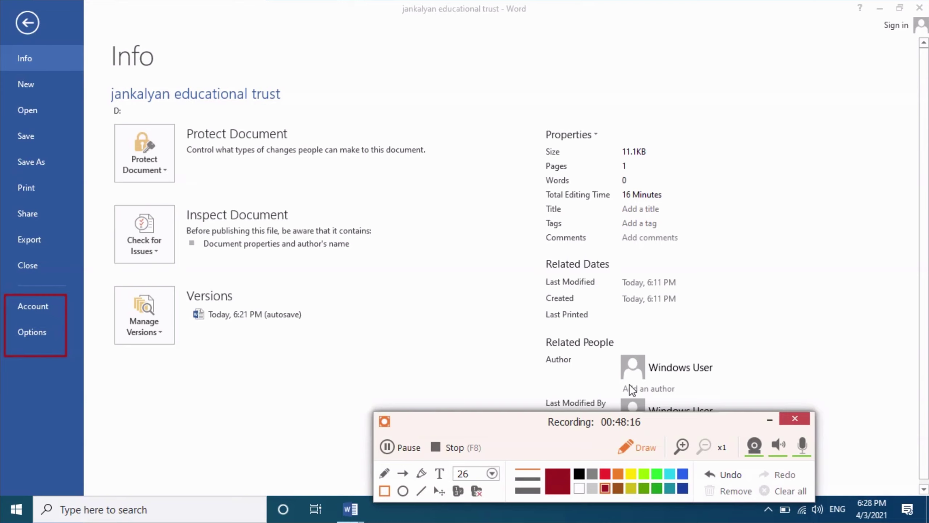
key("ctrl+z")
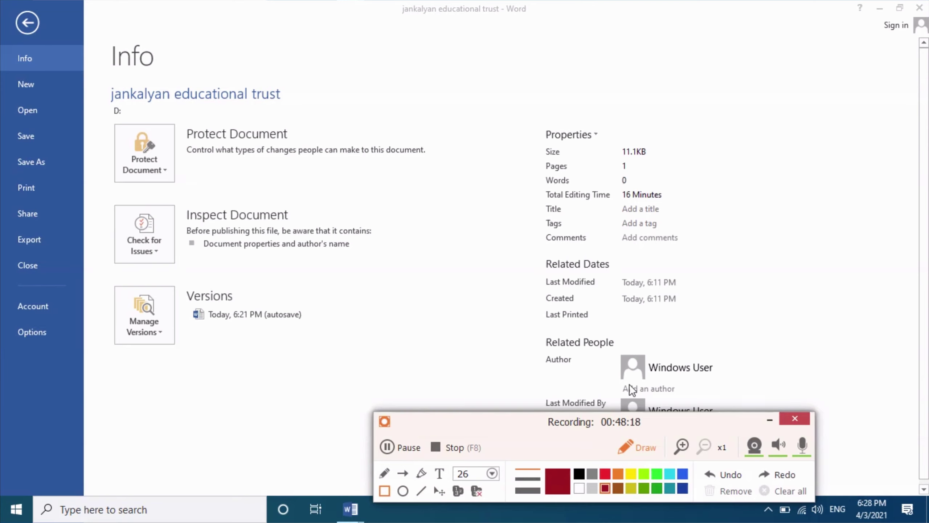
Hide the annotation toolbar and leave the backstage to return to the blank document.
left_click(651, 387)
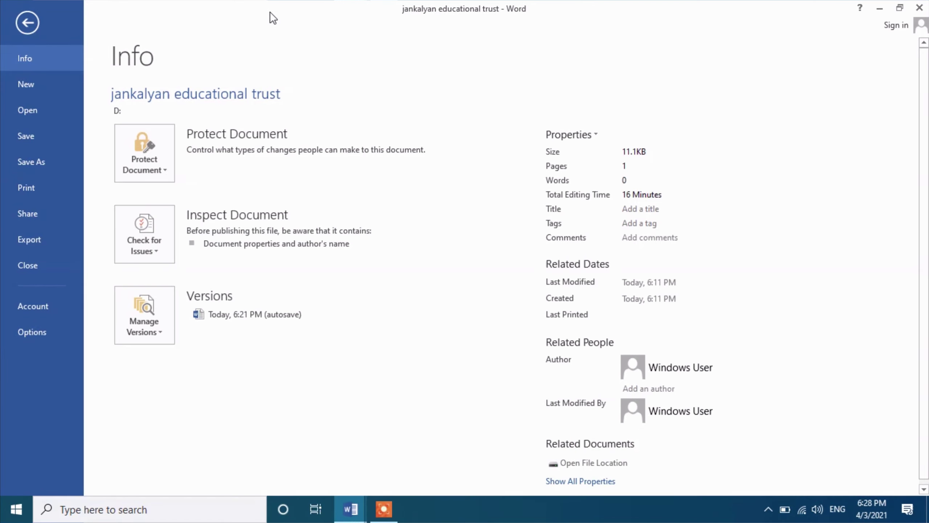
key("Escape")
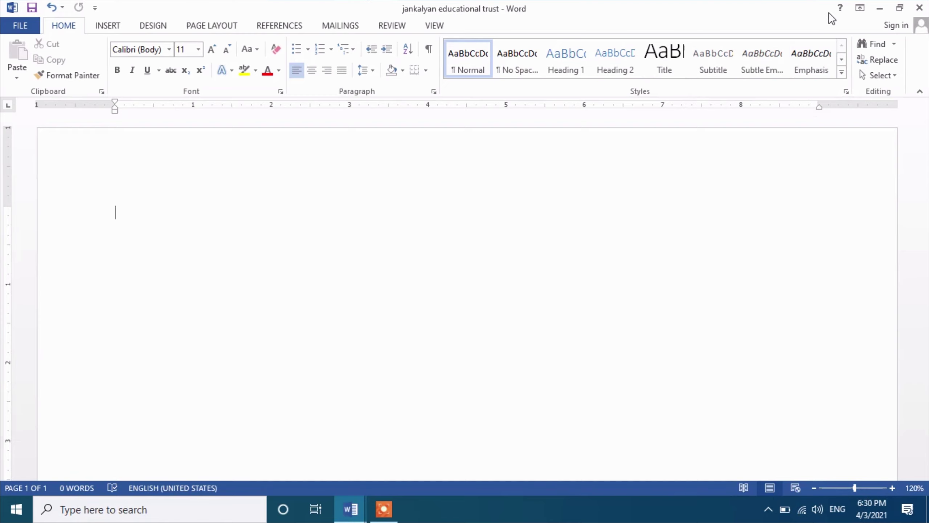
Box the Help button in red, draw an arrow onto the page, and label it 'help'.
key("F9")
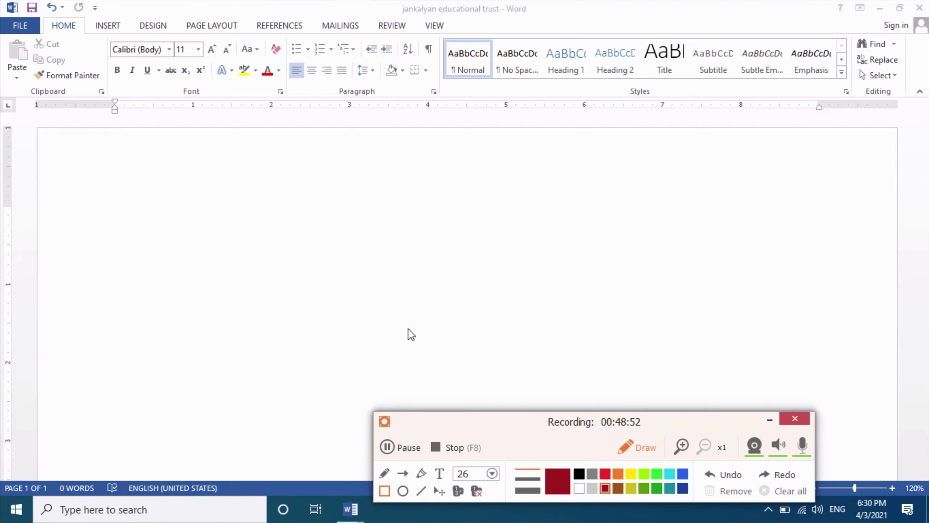
left_click_drag(829, 1, 850, 22)
left_click(407, 474)
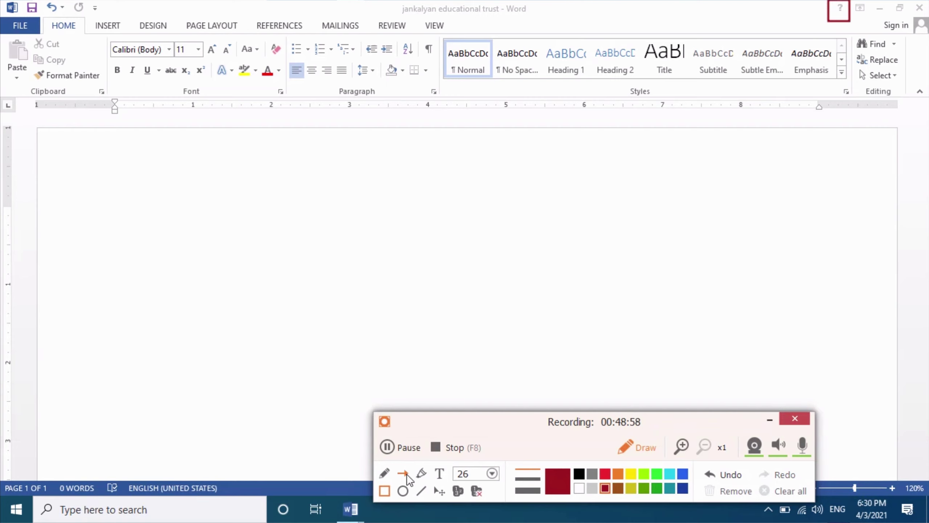
left_click_drag(836, 16, 759, 186)
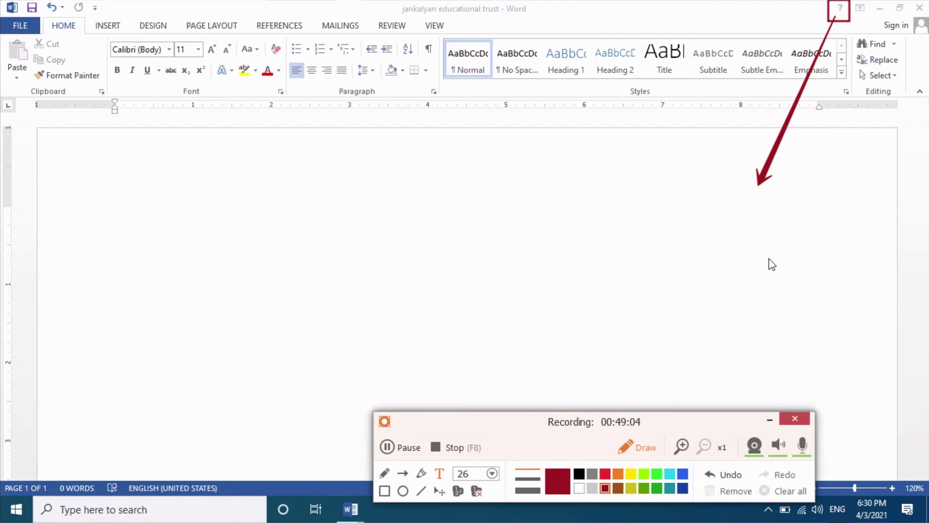
type("help")
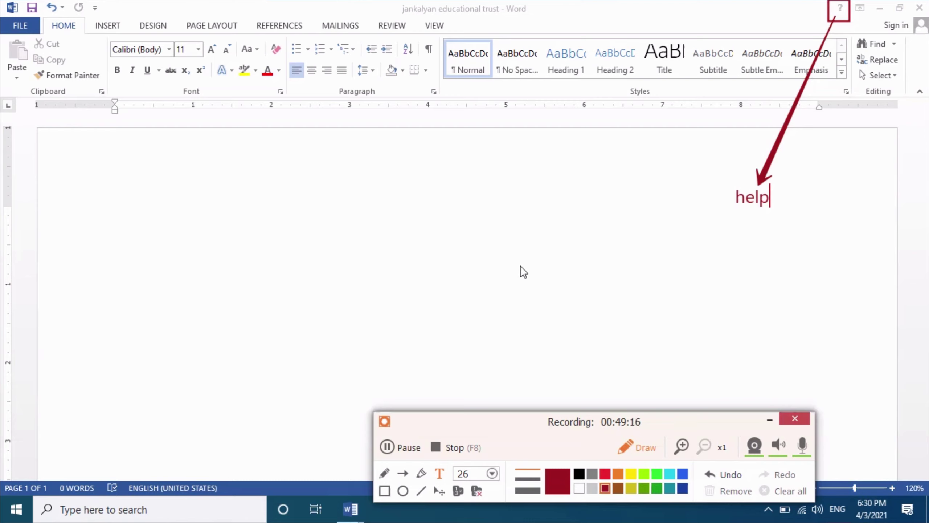
Box Ribbon Display Options in red with a downward arrow labelled 'ribbon display'.
left_click(384, 491)
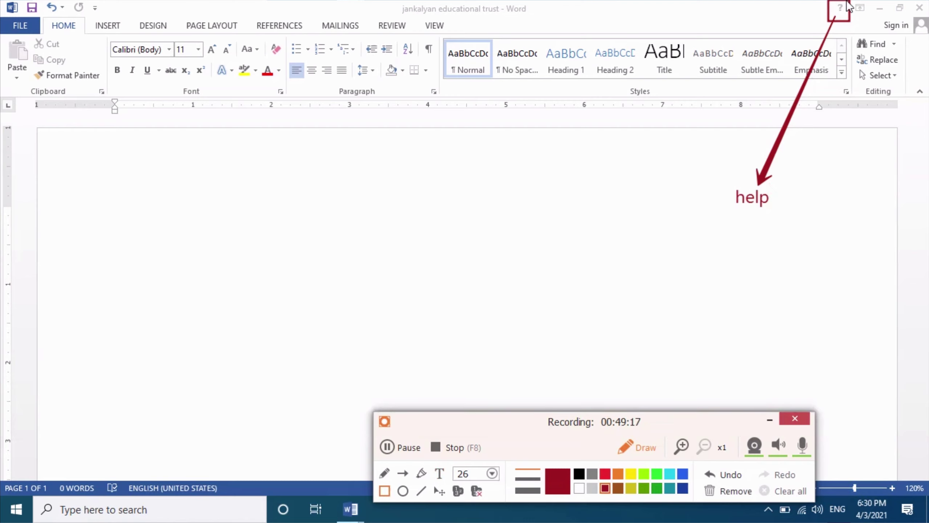
left_click_drag(853, 1, 865, 20)
left_click(402, 473)
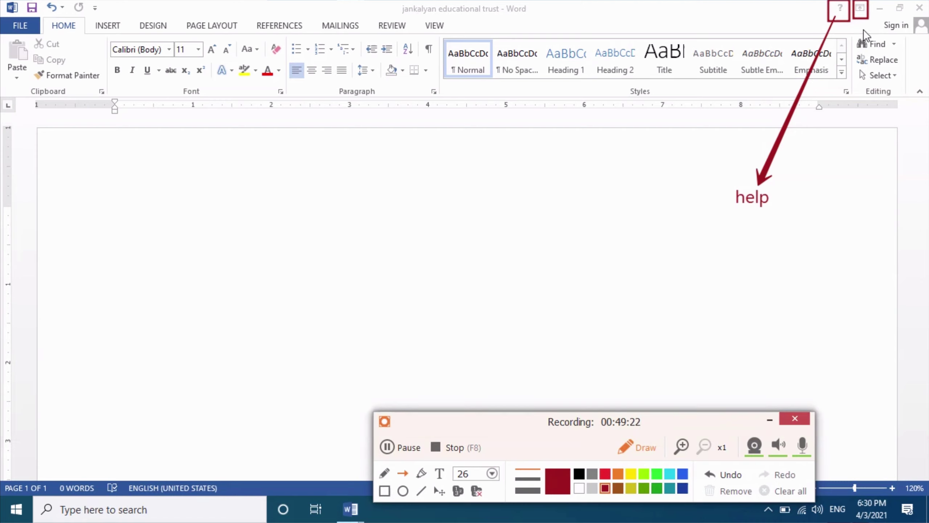
left_click_drag(862, 21, 830, 169)
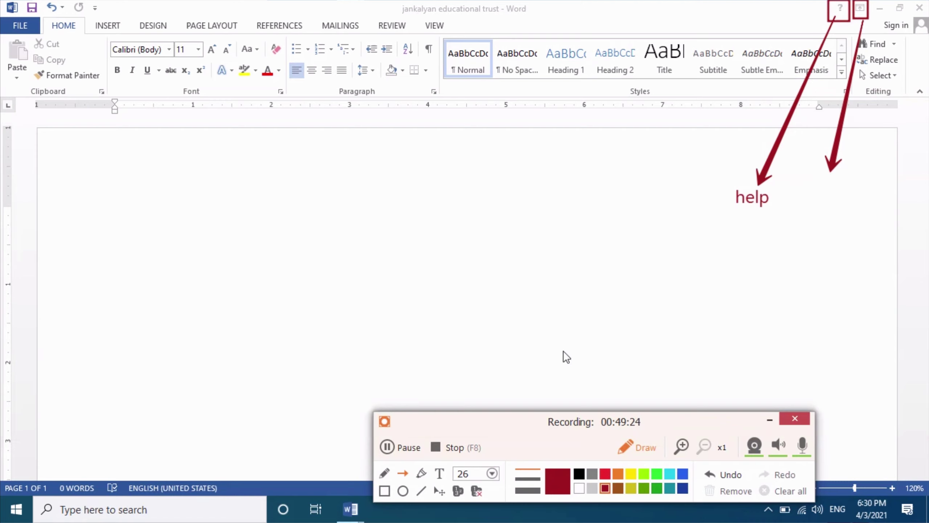
left_click(439, 473)
left_click(818, 211)
type("ribbo")
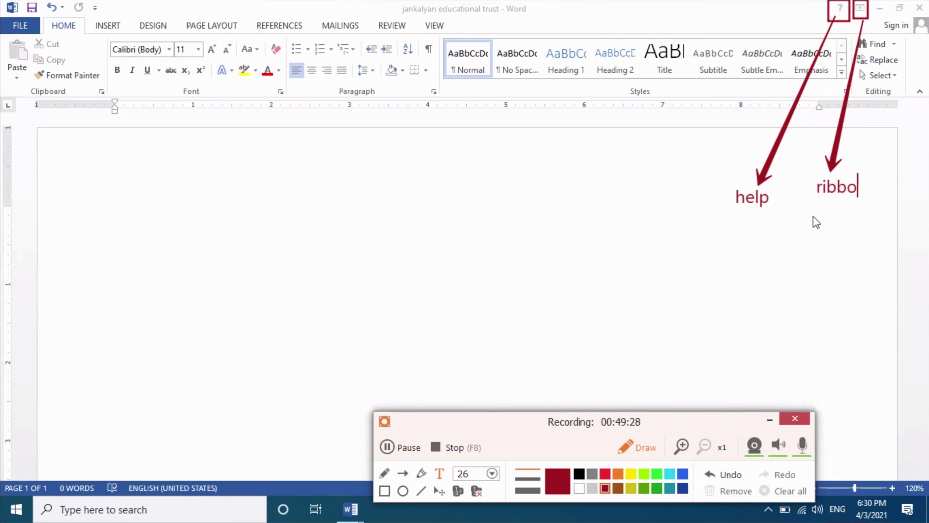
type("n displ")
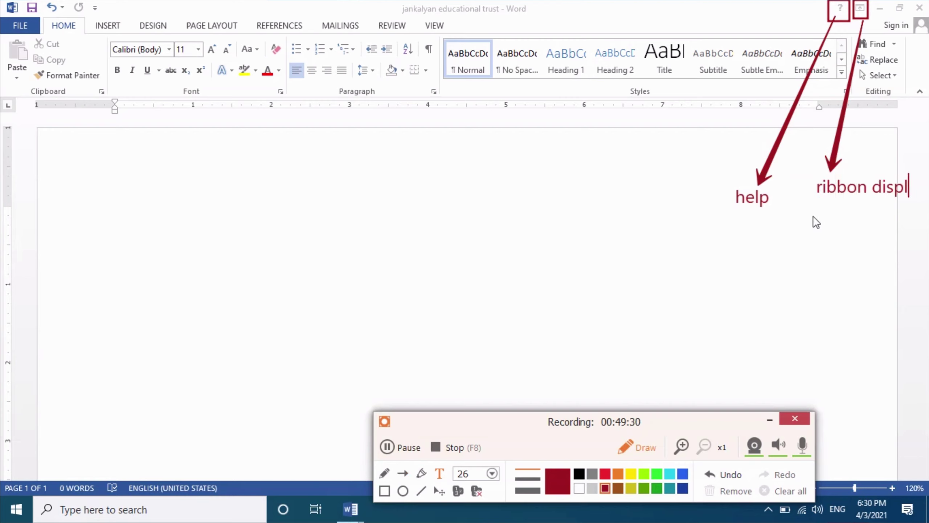
type("ay")
In black, box the Minimize button, draw an arrow down, and label it 'minimize'.
left_click(384, 490)
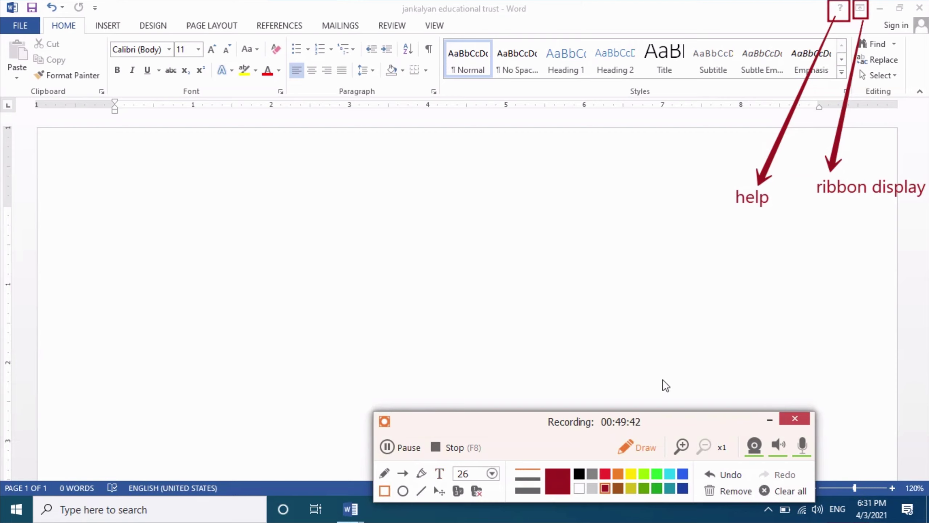
left_click(579, 474)
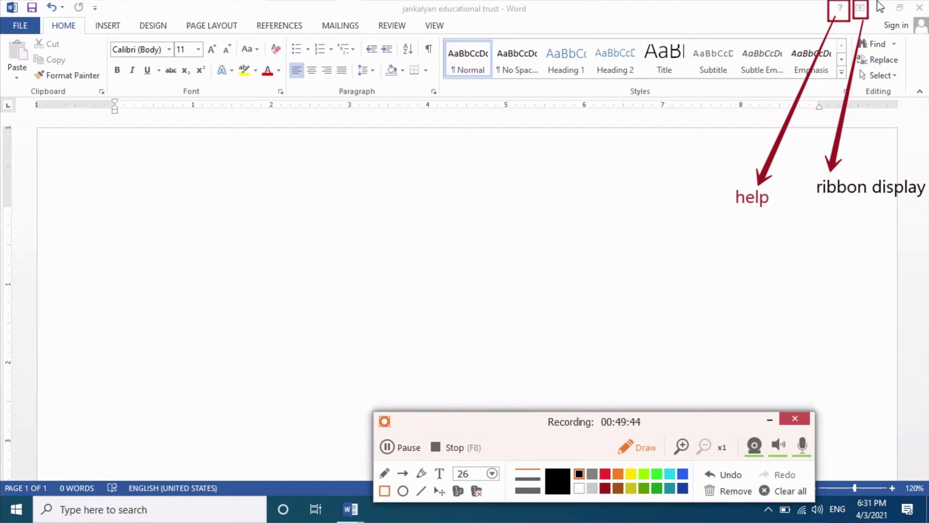
left_click_drag(865, 1, 895, 19)
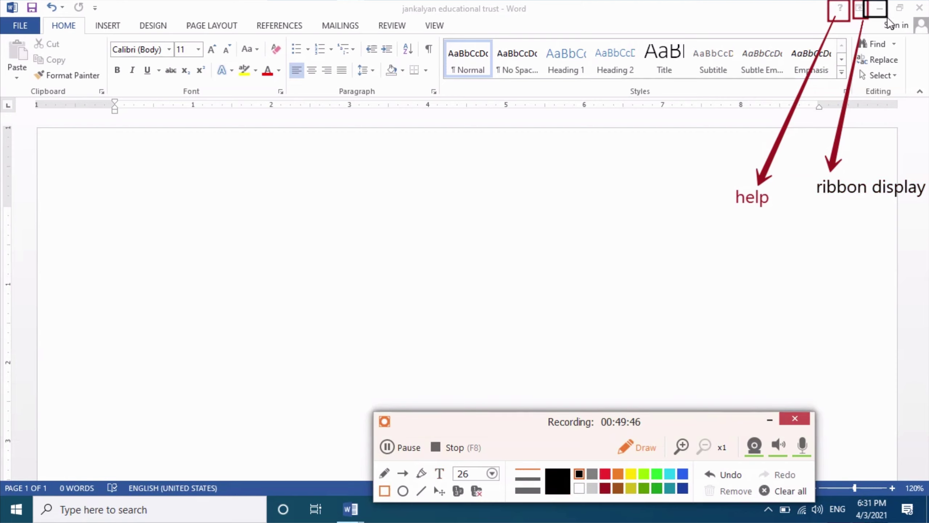
left_click(398, 474)
left_click_drag(878, 20, 761, 291)
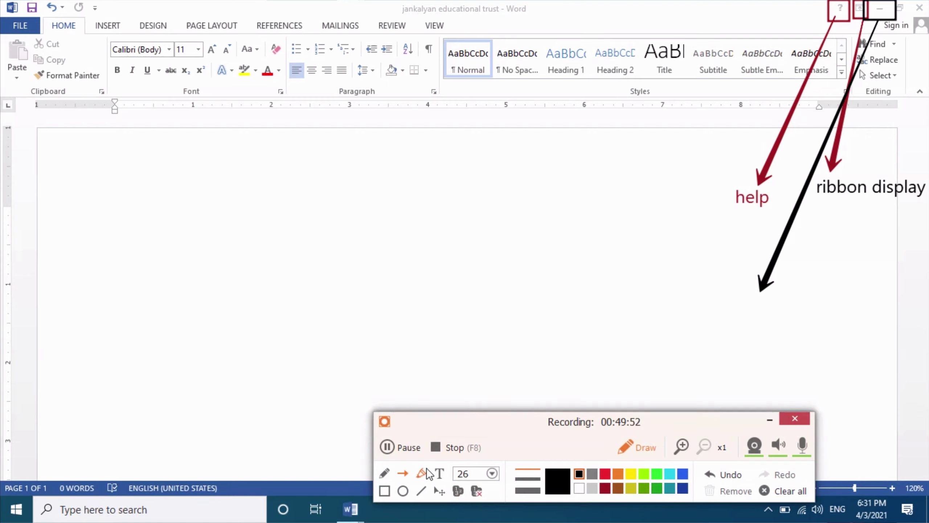
left_click(442, 473)
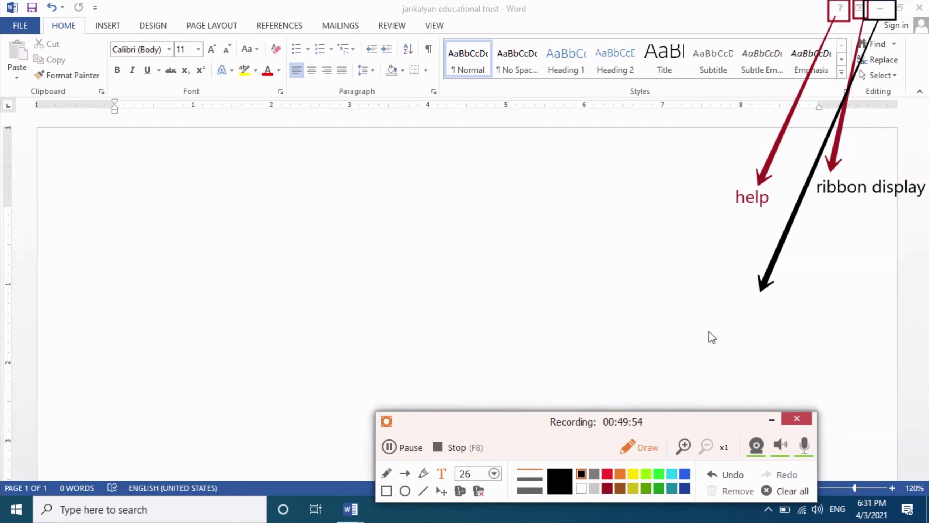
left_click(732, 306)
type("mi")
type("nimix")
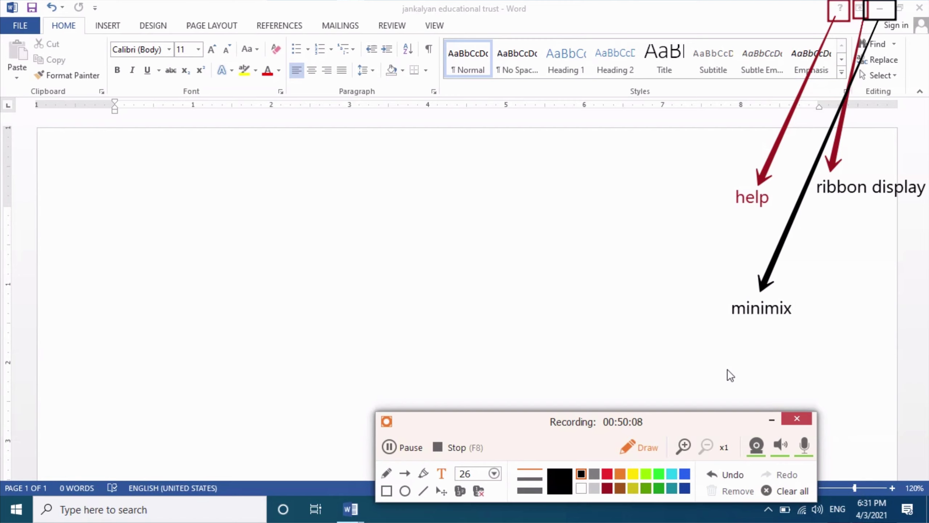
key("BackSpace")
type("ze")
Clear all annotations, then draw a black box and arrow from the Restore Down button.
left_click(789, 489)
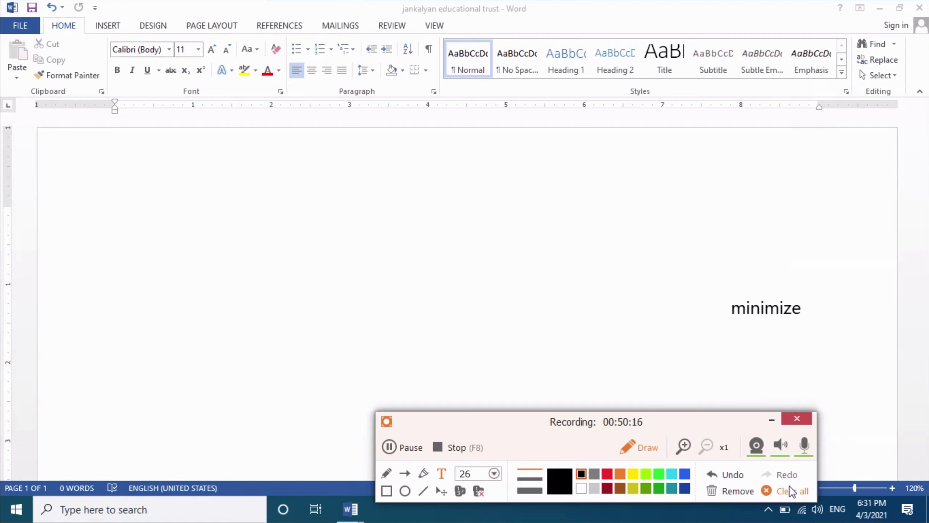
left_click(736, 485)
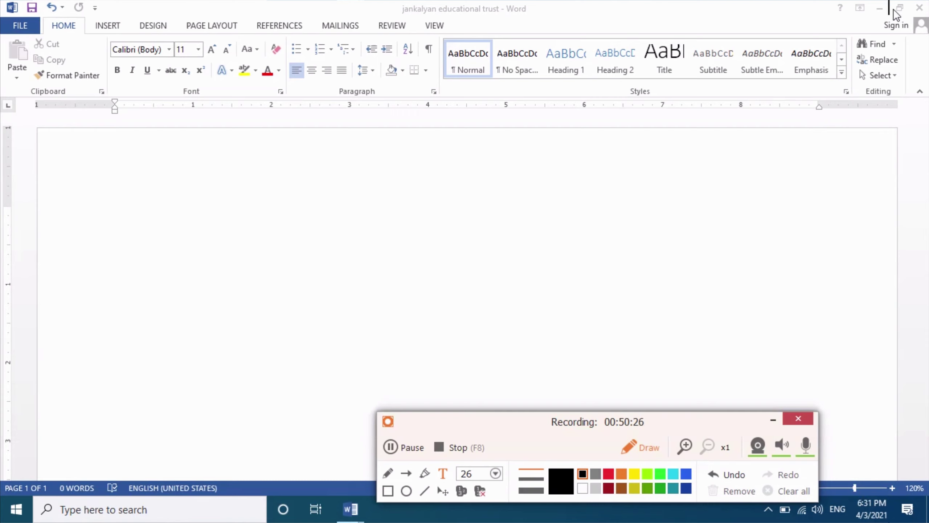
left_click(388, 490)
left_click_drag(890, 0, 907, 18)
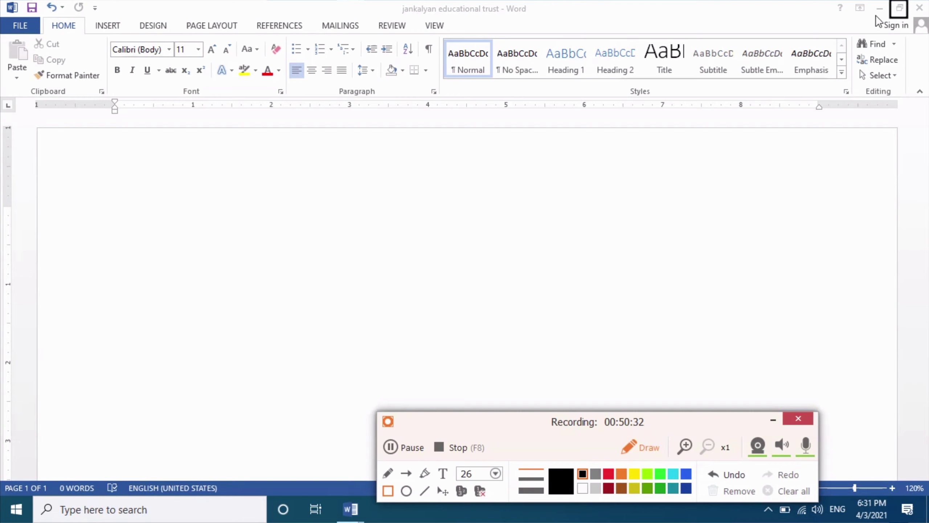
left_click(406, 473)
left_click_drag(895, 20, 701, 240)
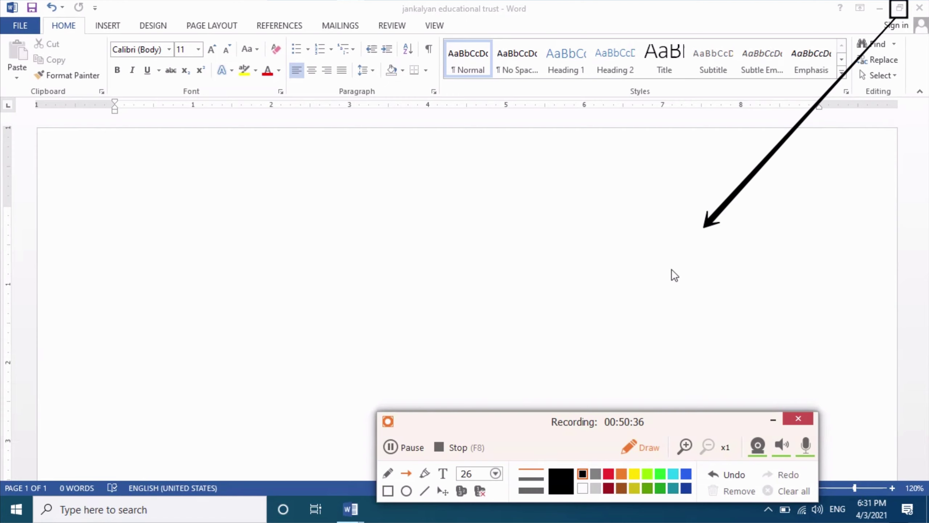
Label the arrow 'restore down' and 'maximize' on two lines.
left_click(443, 473)
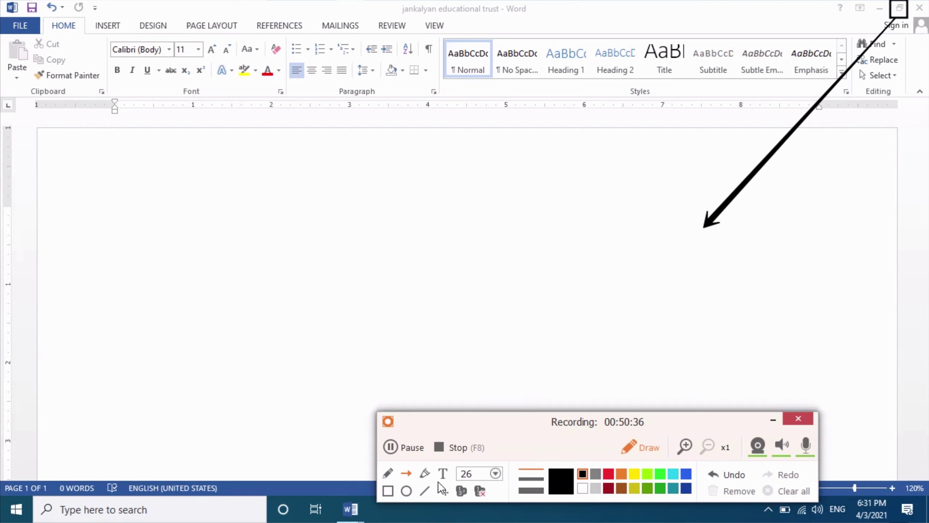
left_click(651, 287)
type("res")
type("ore")
key("BackSpace")
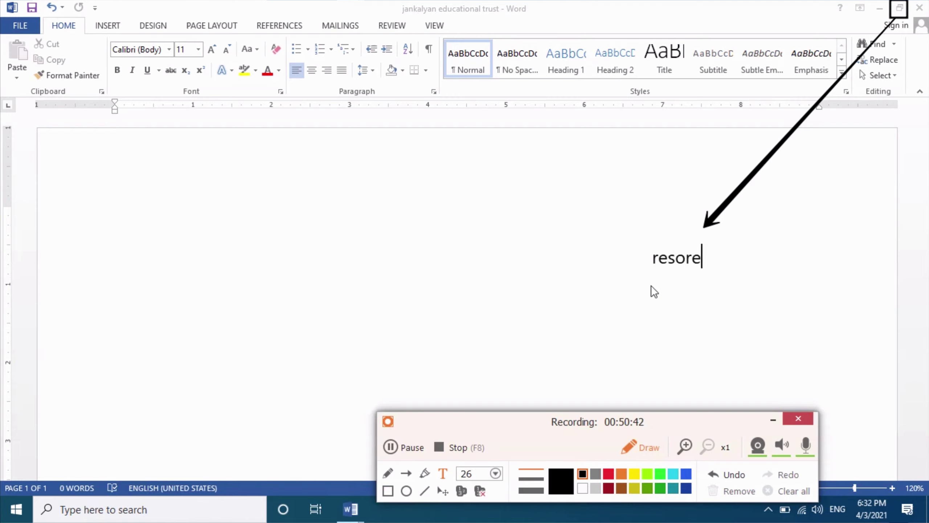
key("BackSpace")
key("BackSpace")
key("BackSpace")
type("to")
type("re down")
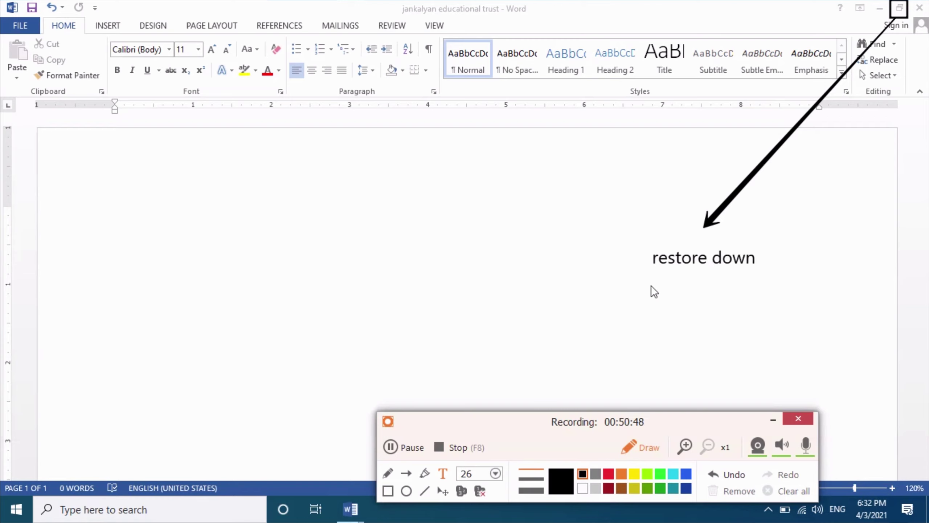
key("Return")
type("max")
type("imize")
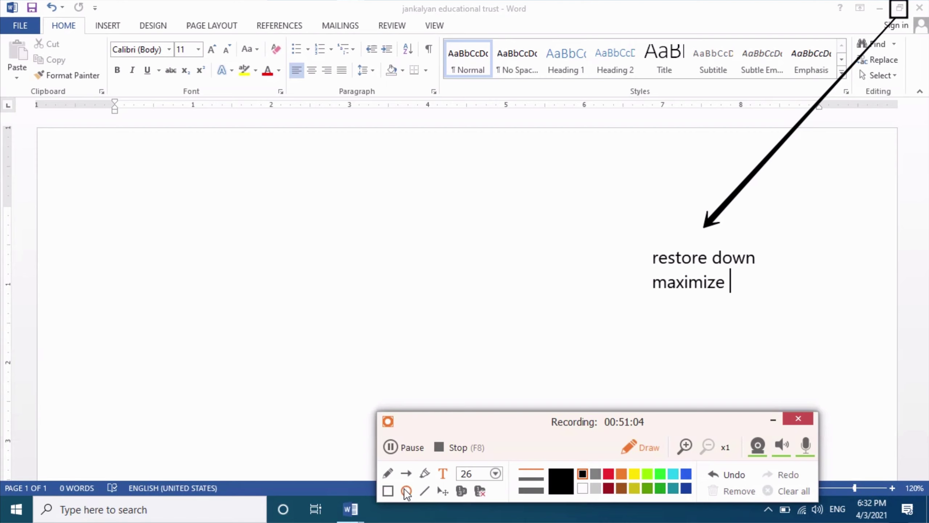
left_click(388, 490)
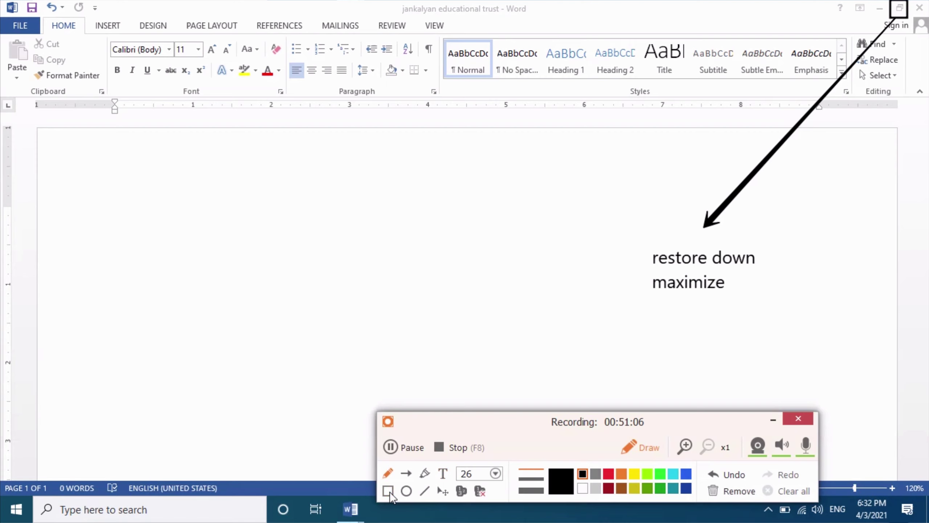
Box the Close button in yellow with an arrow, and add a blue 'close button' label.
left_click(634, 474)
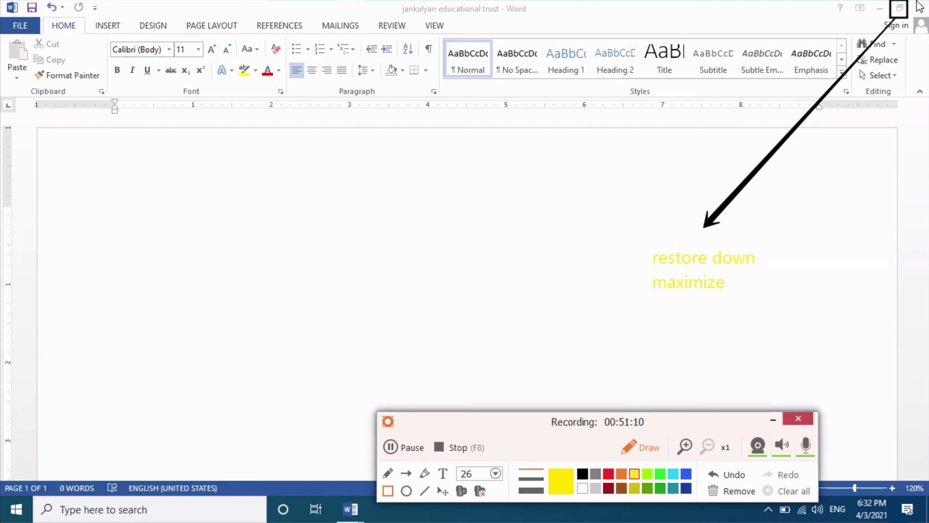
left_click_drag(912, 1, 927, 17)
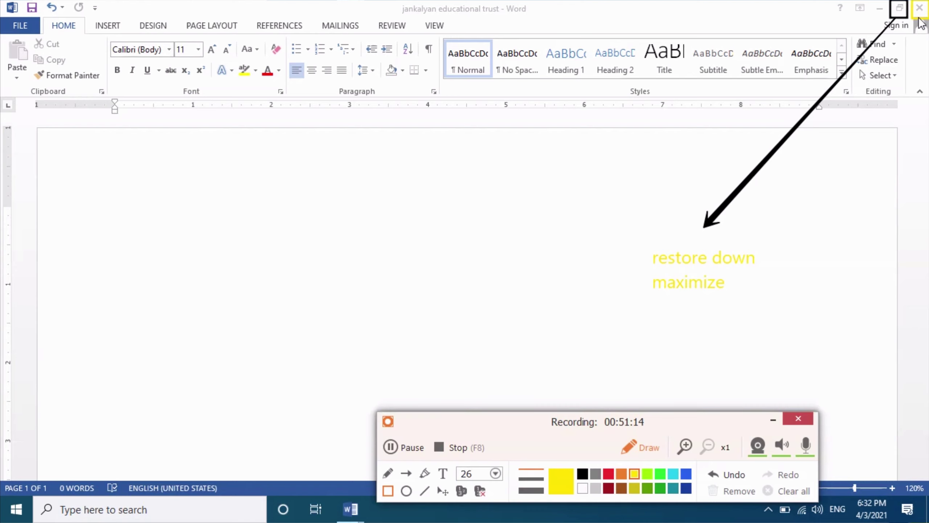
left_click_drag(919, 17, 917, 75)
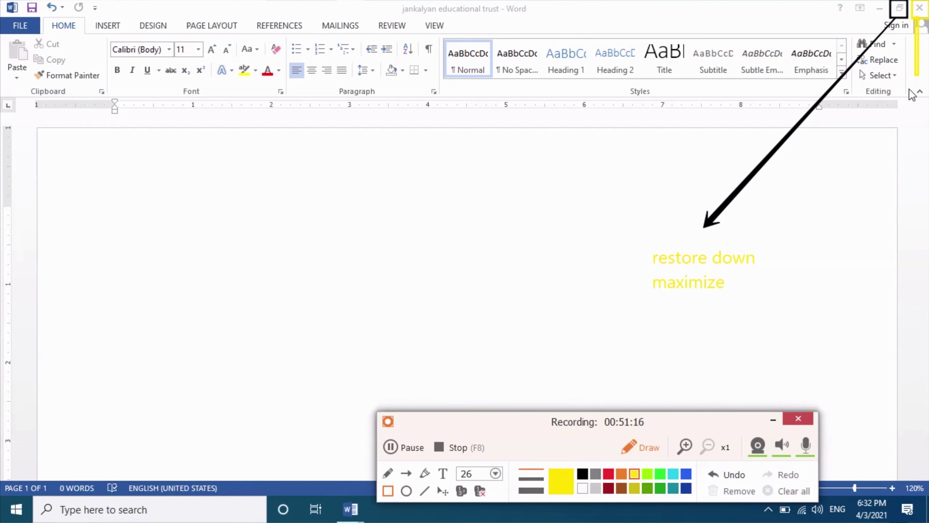
key("ctrl+z")
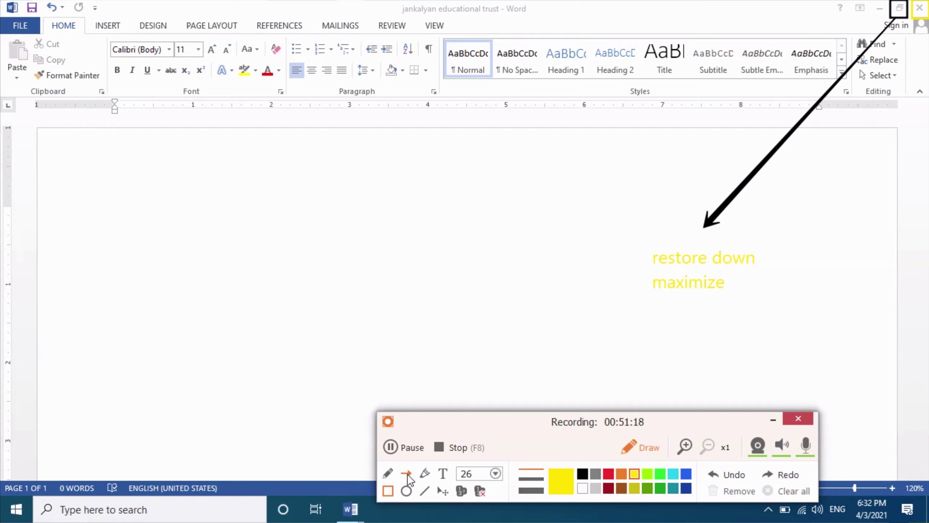
left_click(407, 475)
left_click_drag(917, 20, 839, 146)
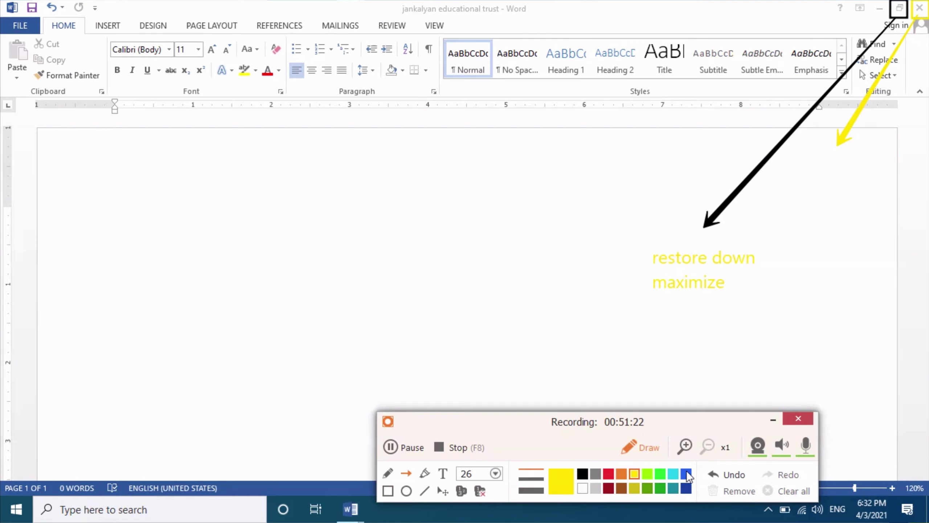
left_click(687, 474)
left_click(443, 474)
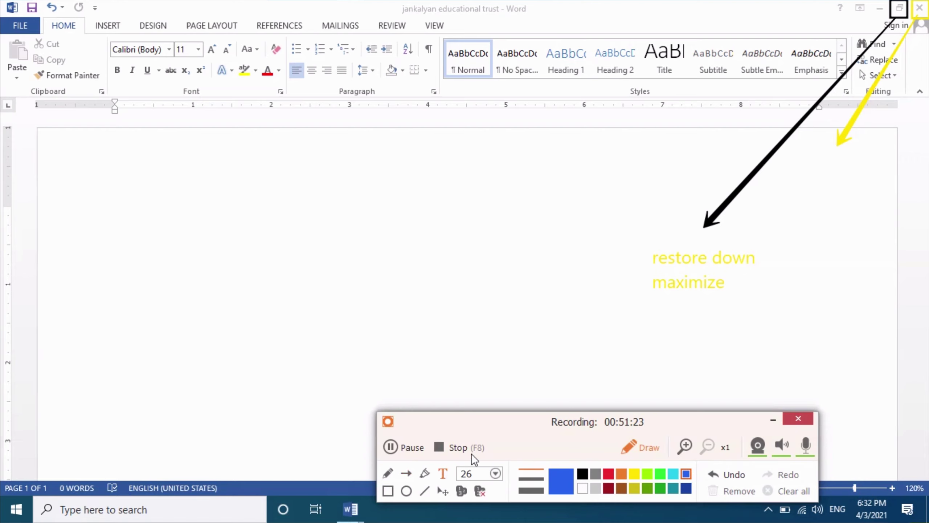
left_click(829, 158)
type("close ")
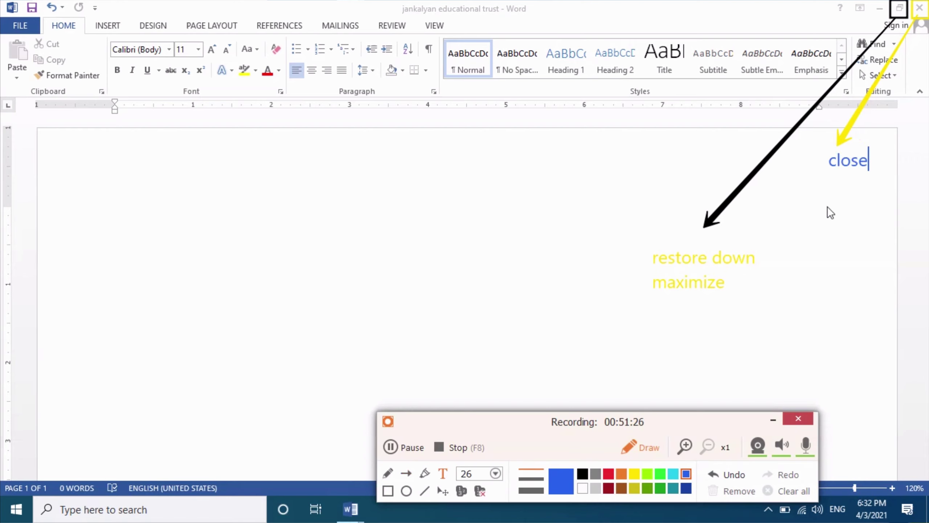
type("but")
type("ton")
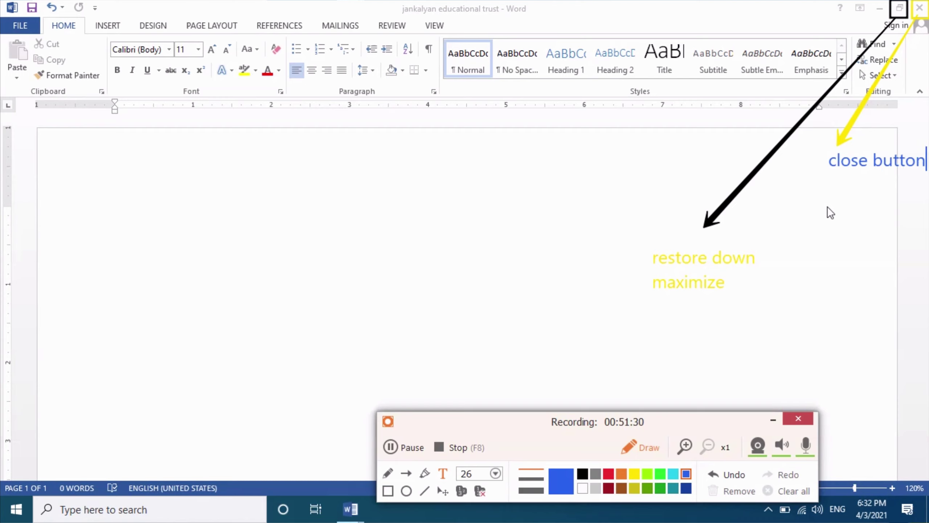